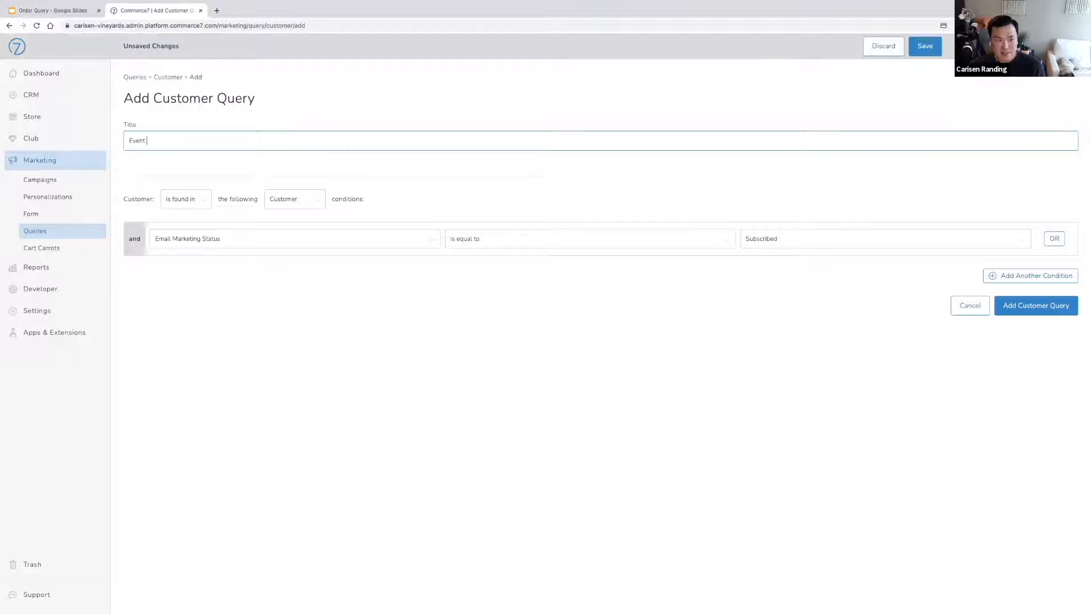
Step: Title the new customer query "Event Ticket Purchaser"
key("BackSpace")
key("BackSpace")
type("t Purc")
key("BackSpace")
key("BackSpace")
key("BackSpace")
key("BackSpace")
type("Purchaser")
left_click(449, 343)
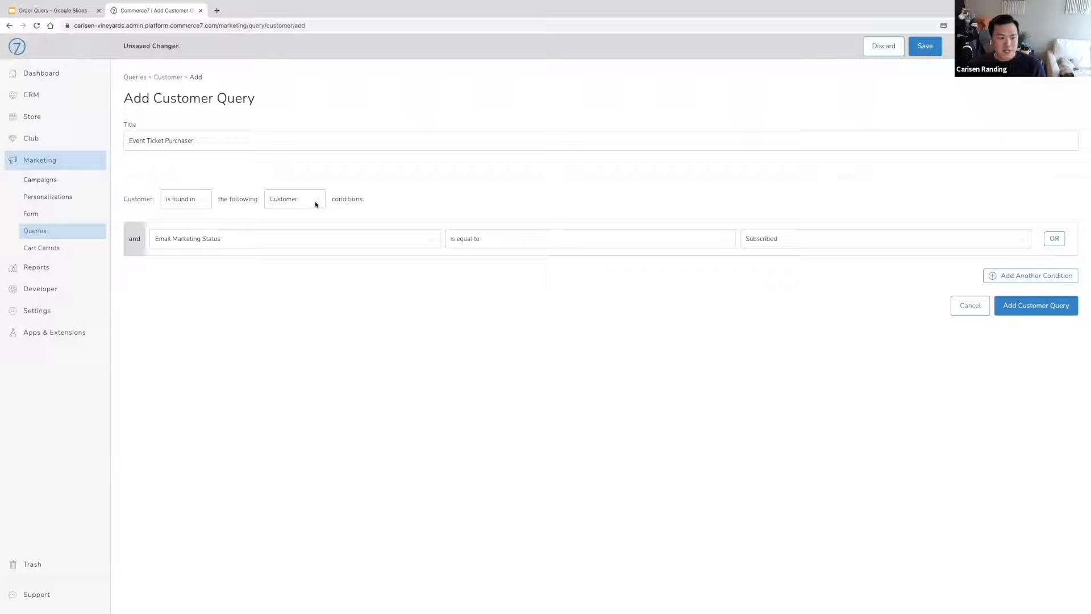
Step: Base the query on one Order instead of Customer conditions and set the condition's criterion to Sku Purchased
left_click(286, 241)
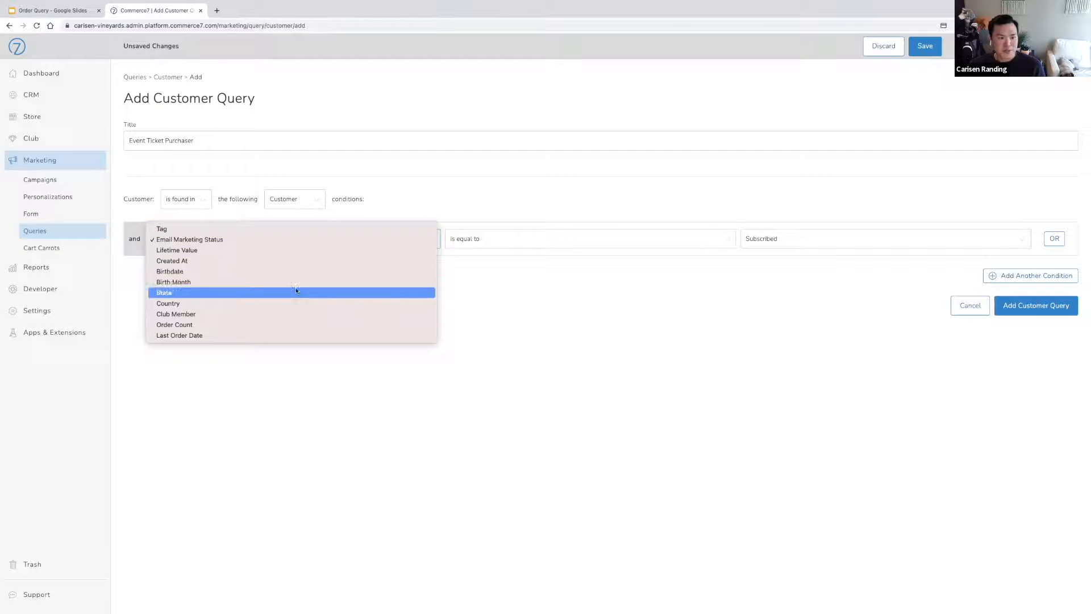
left_click(391, 192)
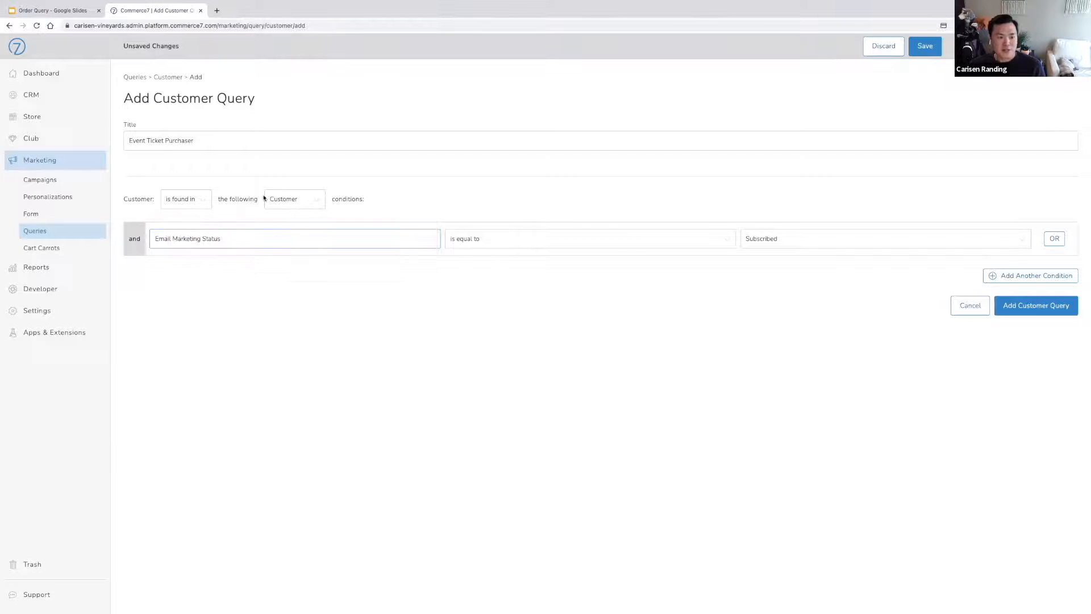
left_click(293, 199)
left_click(288, 221)
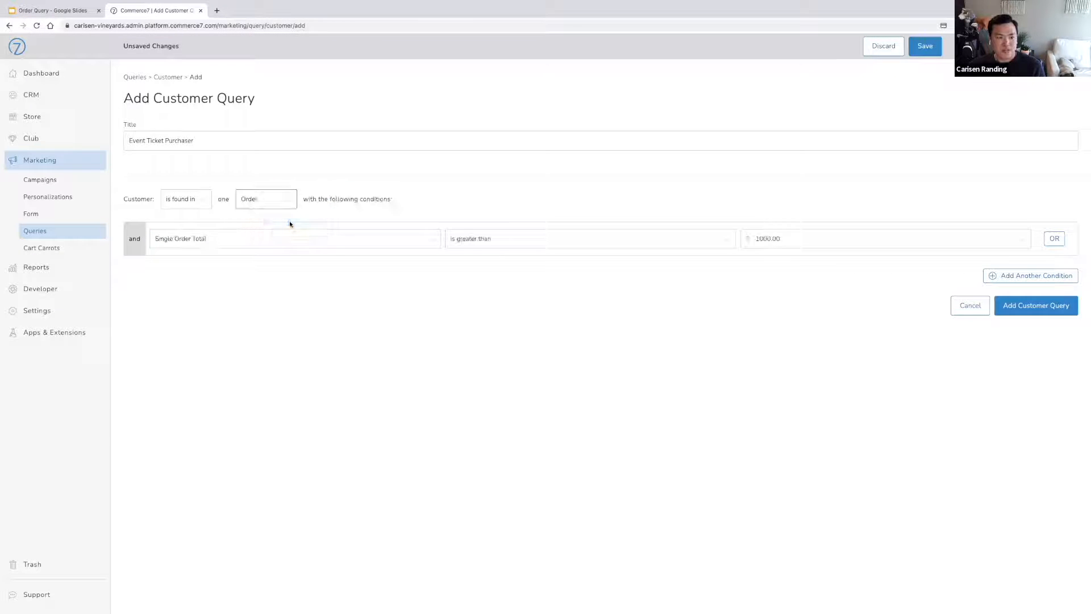
left_click(284, 239)
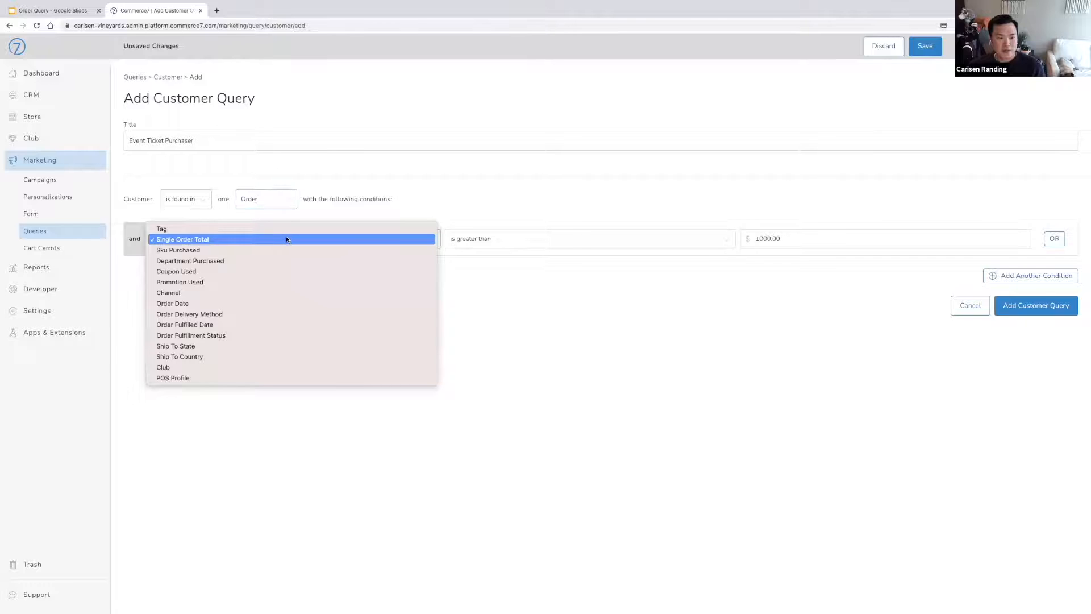
left_click(279, 249)
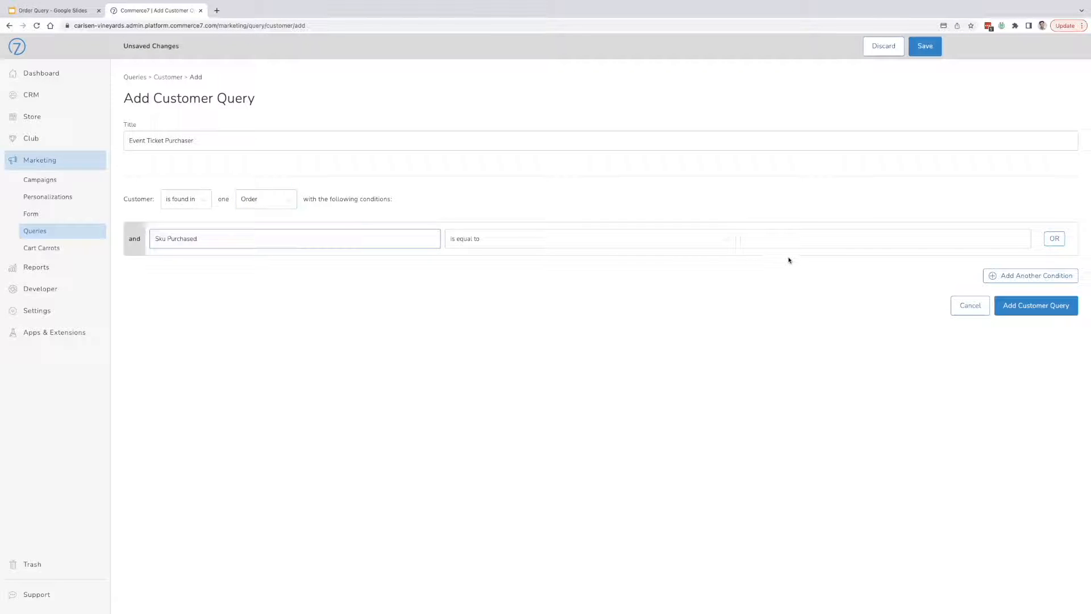
Step: Set the purchased SKU to EventTicket and add the customer query
left_click(779, 241)
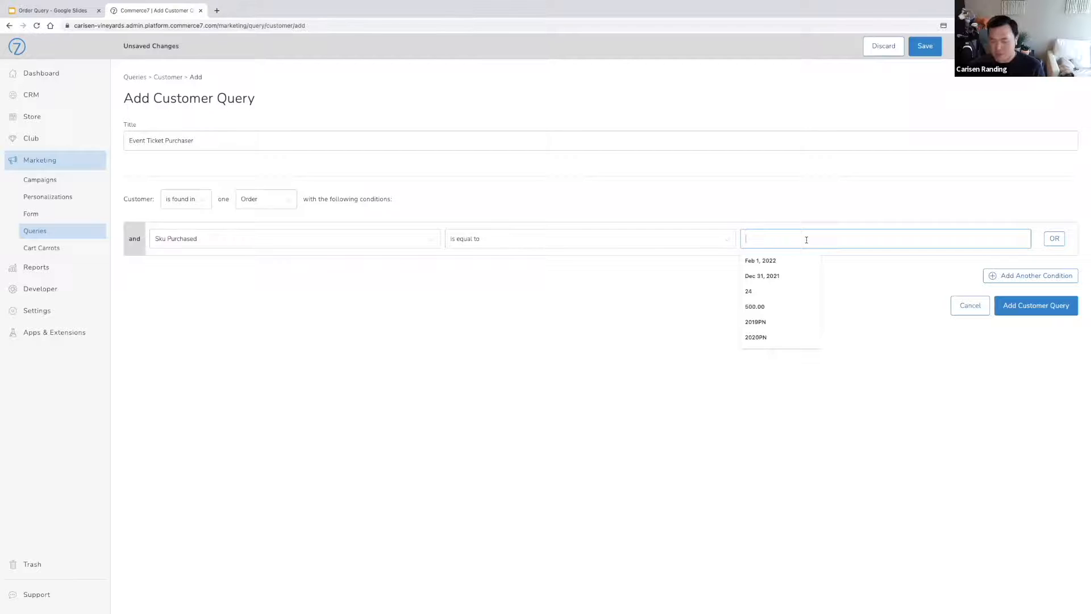
type("Event I")
type("icket")
left_click(804, 292)
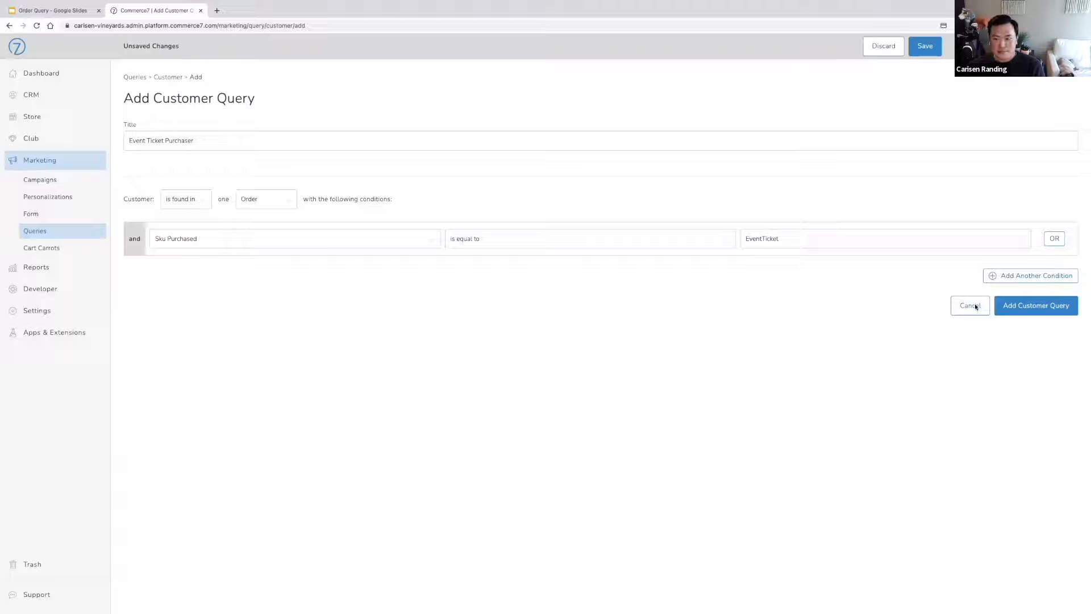
left_click(1041, 312)
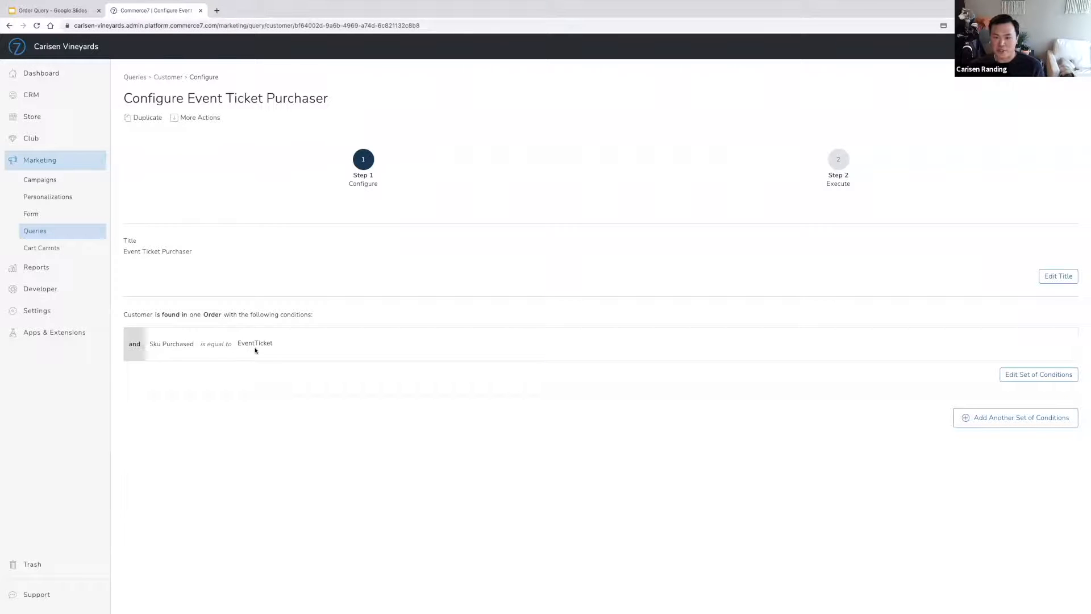
Step: In the query's Execute stage, create a tag titled "Event Ticket Purchaser" from the query results
left_click(839, 162)
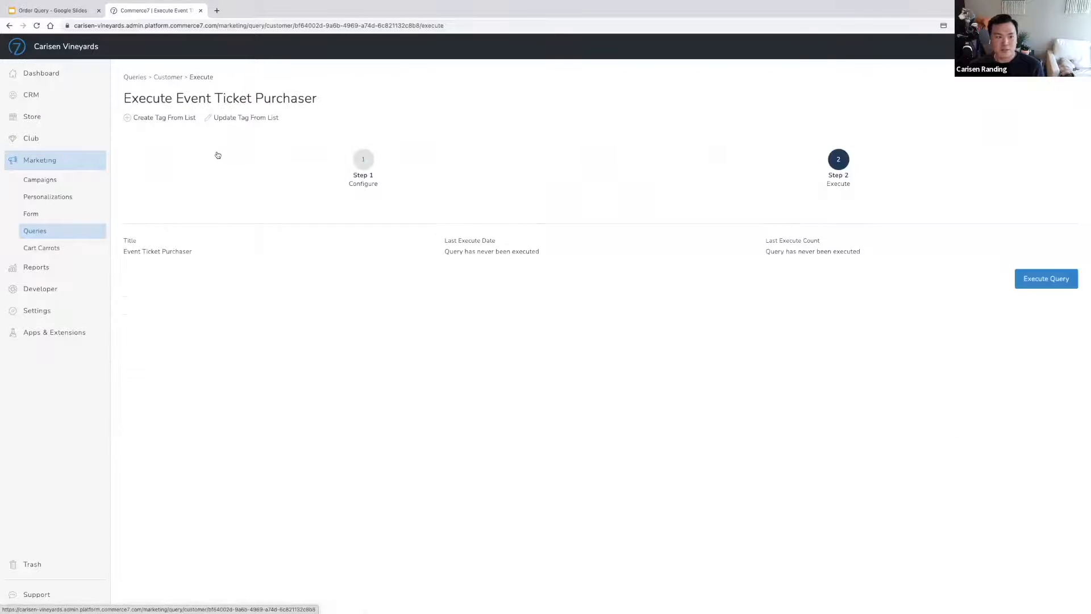
left_click(147, 118)
left_click(538, 331)
type("Event ")
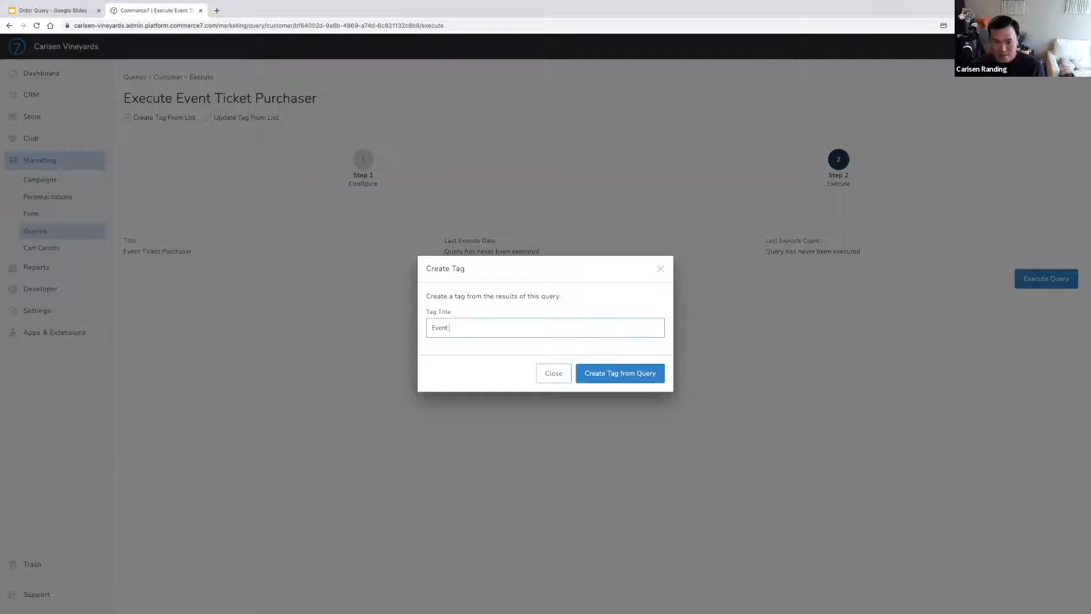
type("Ticket Purchaser")
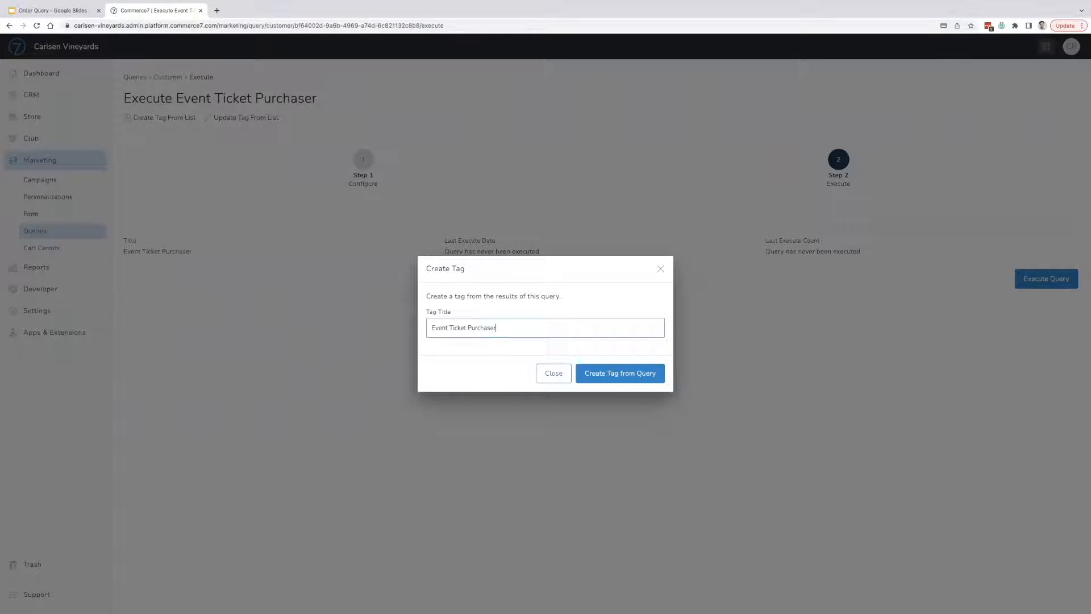
left_click(648, 378)
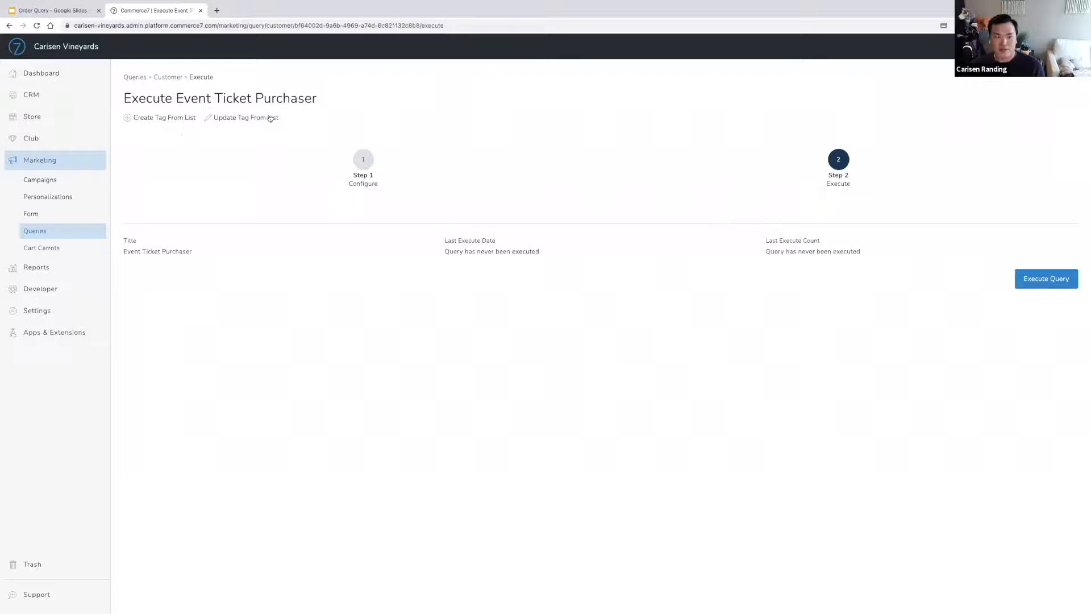
Step: Start a new order query and title it "Event Ticket Purchaser sales"
left_click(53, 234)
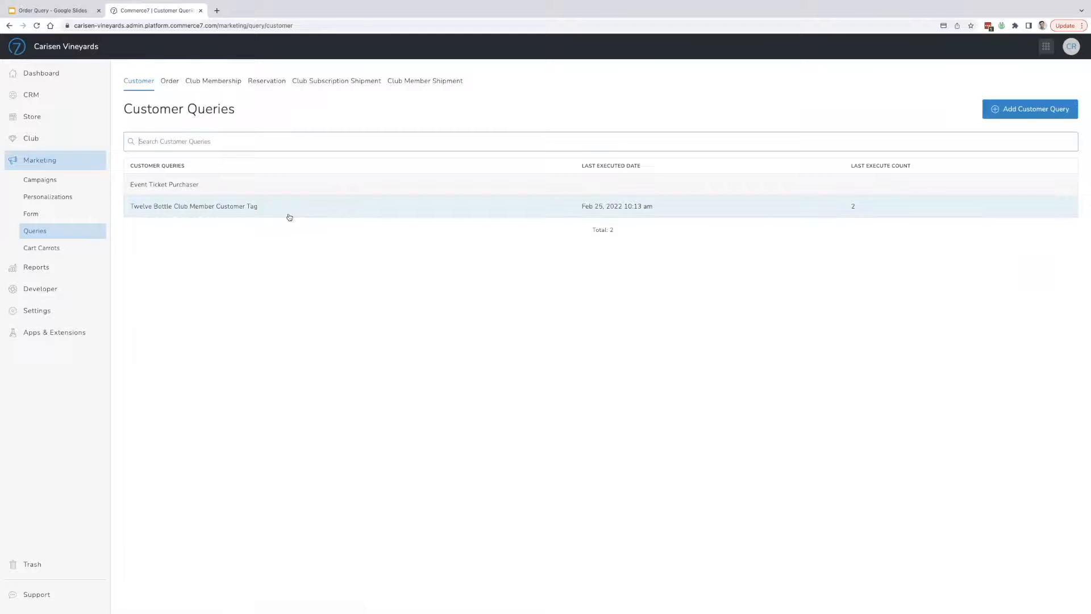
left_click(169, 83)
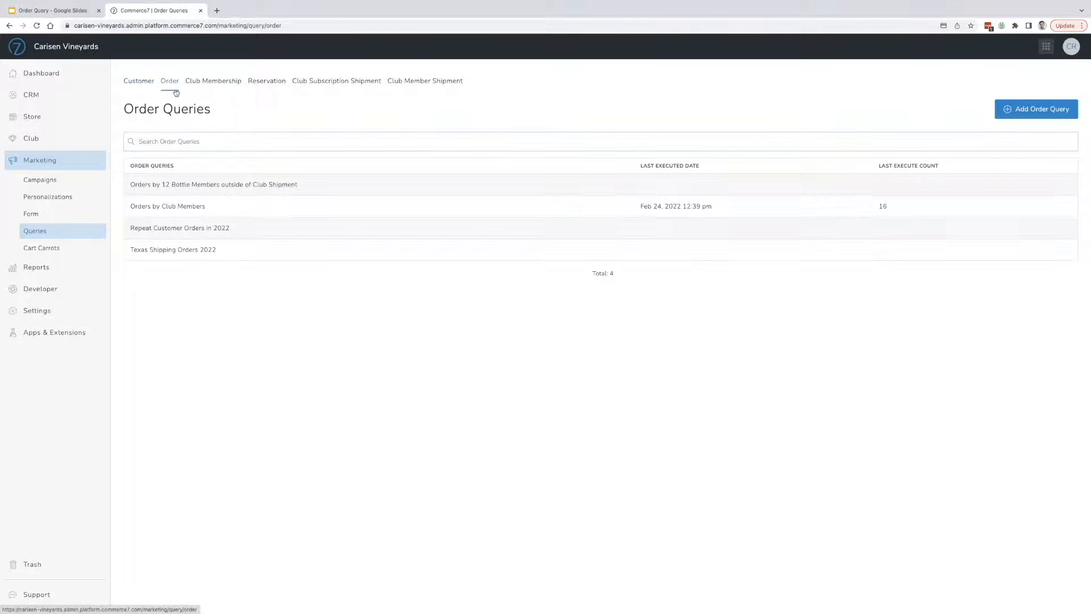
left_click(1034, 111)
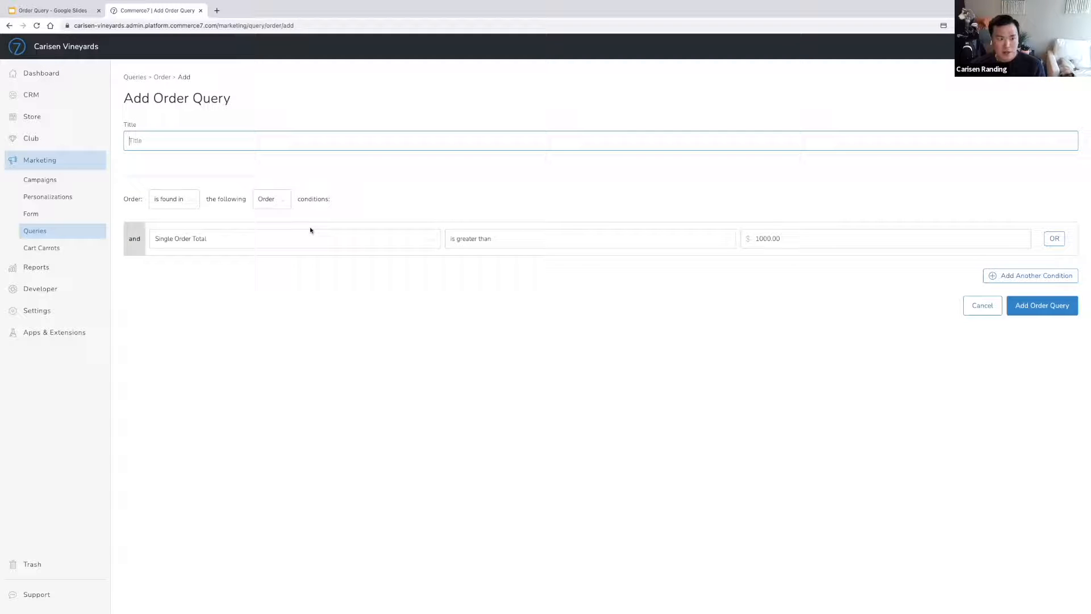
type("Event")
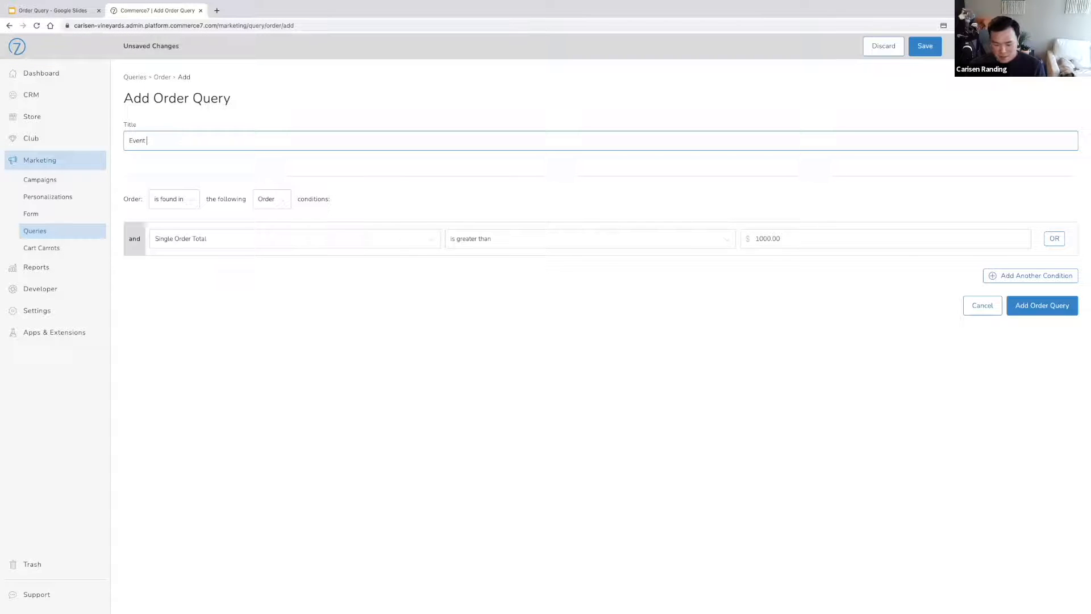
type(" Ticket P")
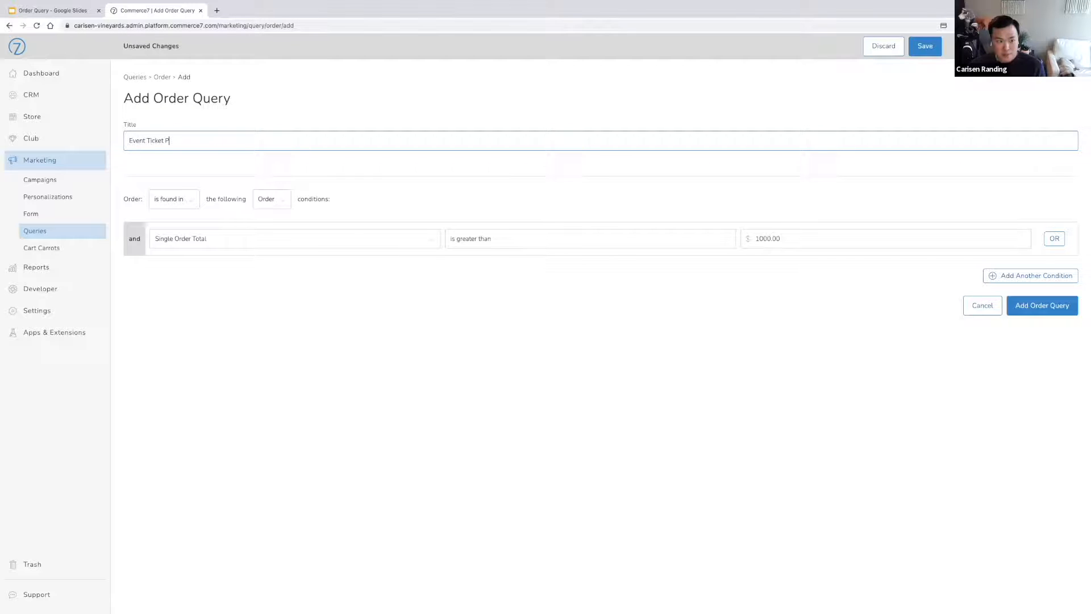
type("urchaser sales")
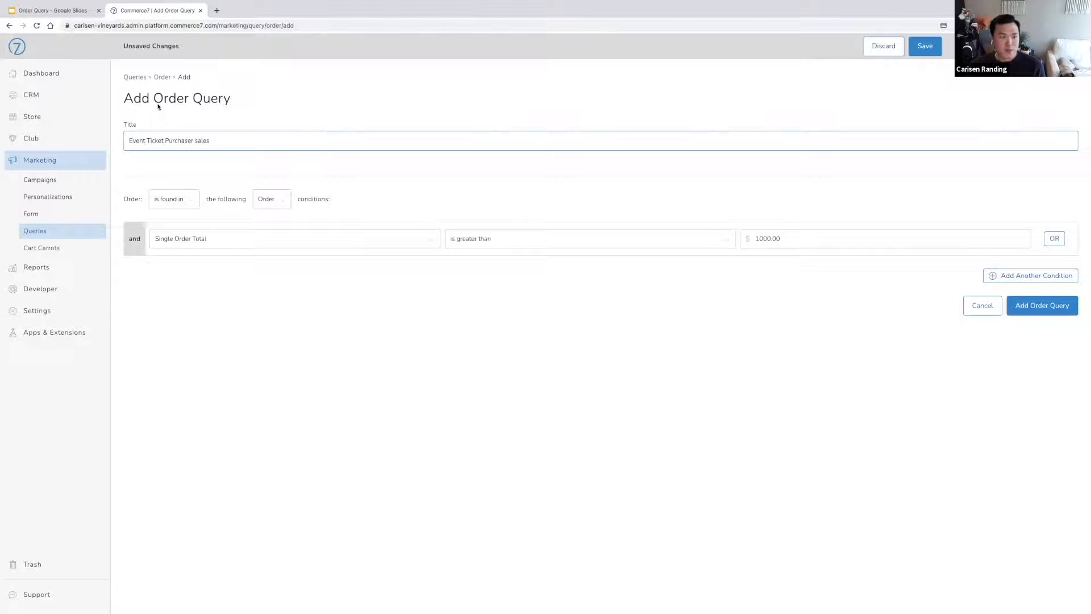
Step: Check the concert date in the Google Slides presentation, then return to Commerce7 and append "after July 2" to the order query's title
left_click(63, 10)
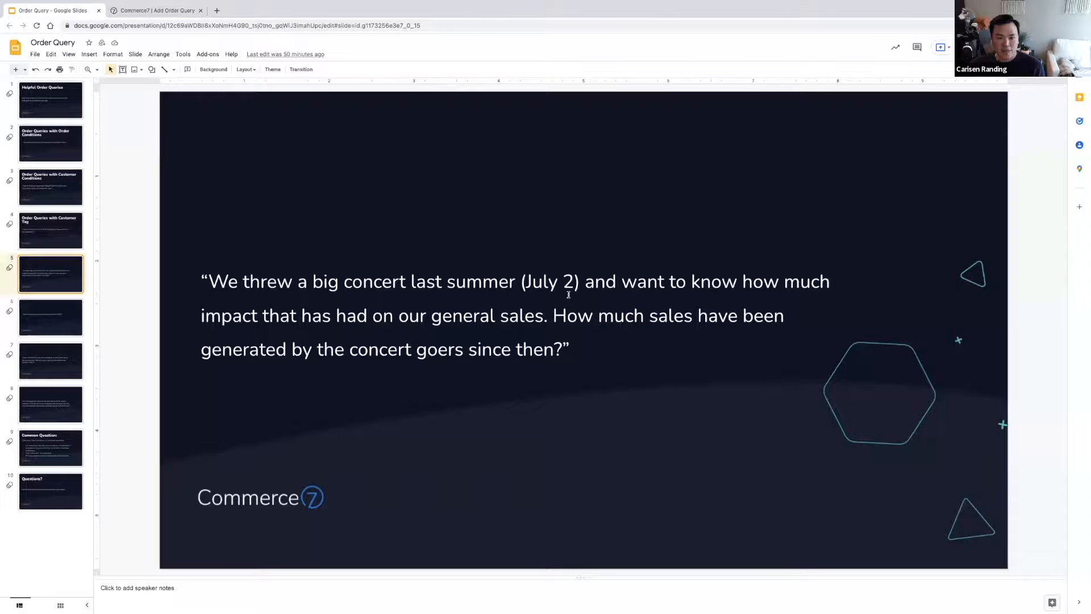
left_click(177, 13)
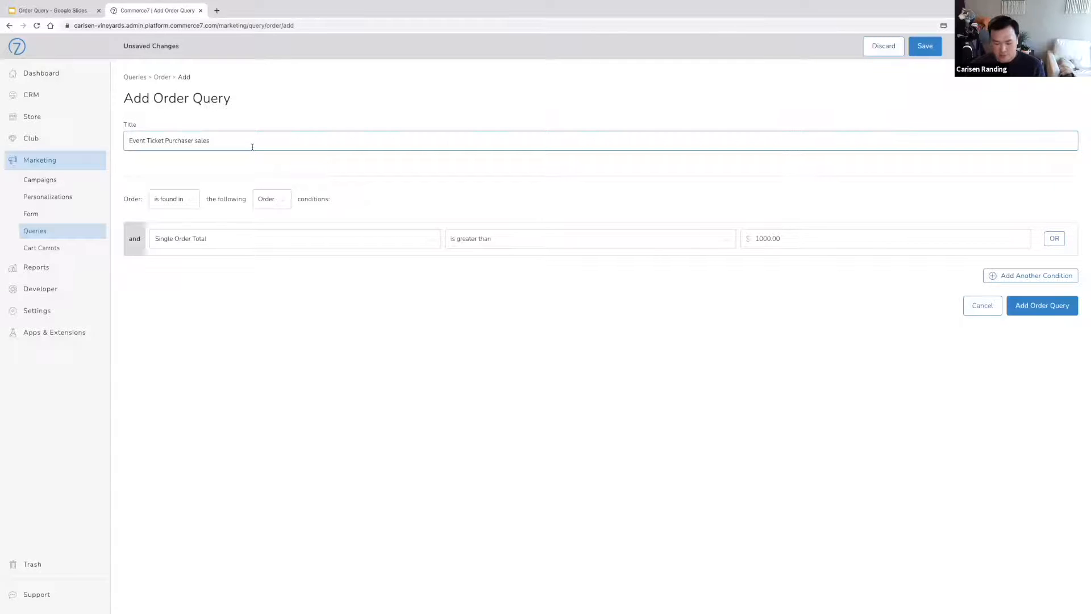
type("after July 2")
left_click(401, 318)
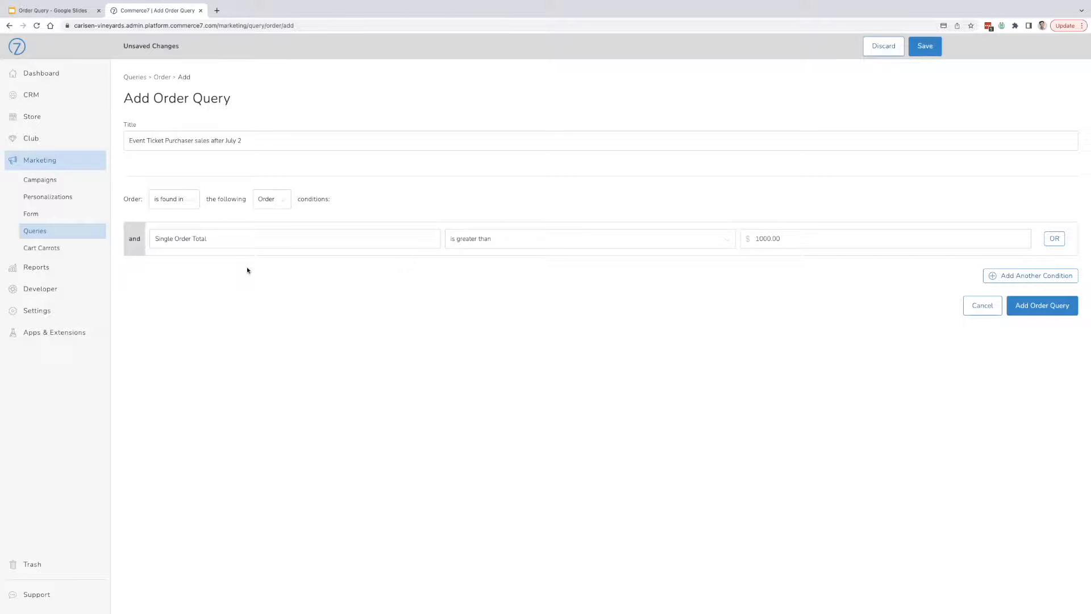
Step: Make the order query match one Customer whose Tag is equal to Event Ticket Purchaser, and add the query
left_click(271, 200)
left_click(269, 211)
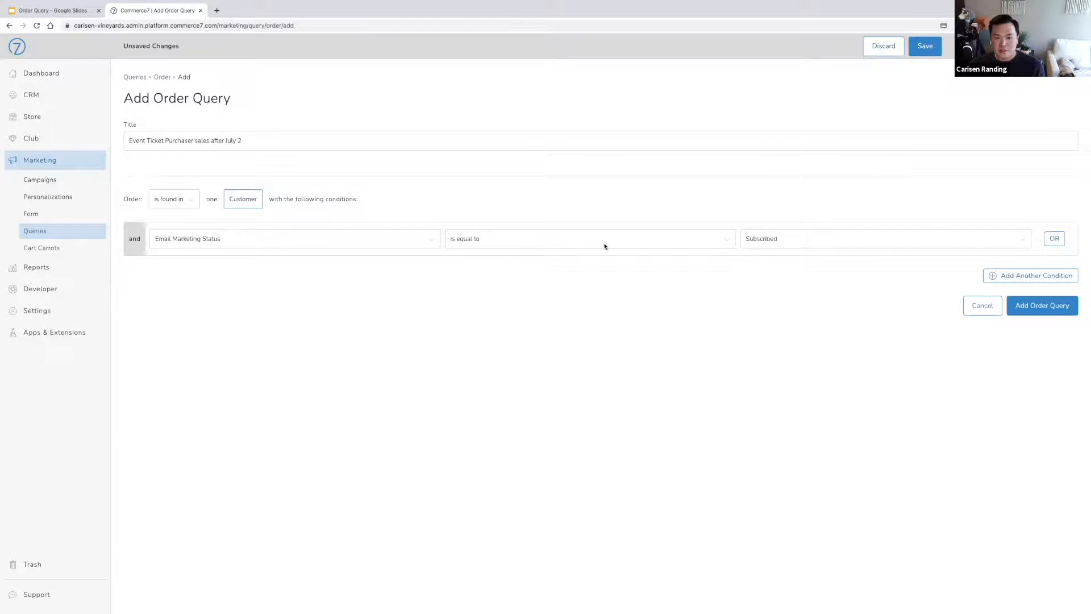
left_click(288, 236)
left_click(289, 229)
left_click(824, 238)
type("Event")
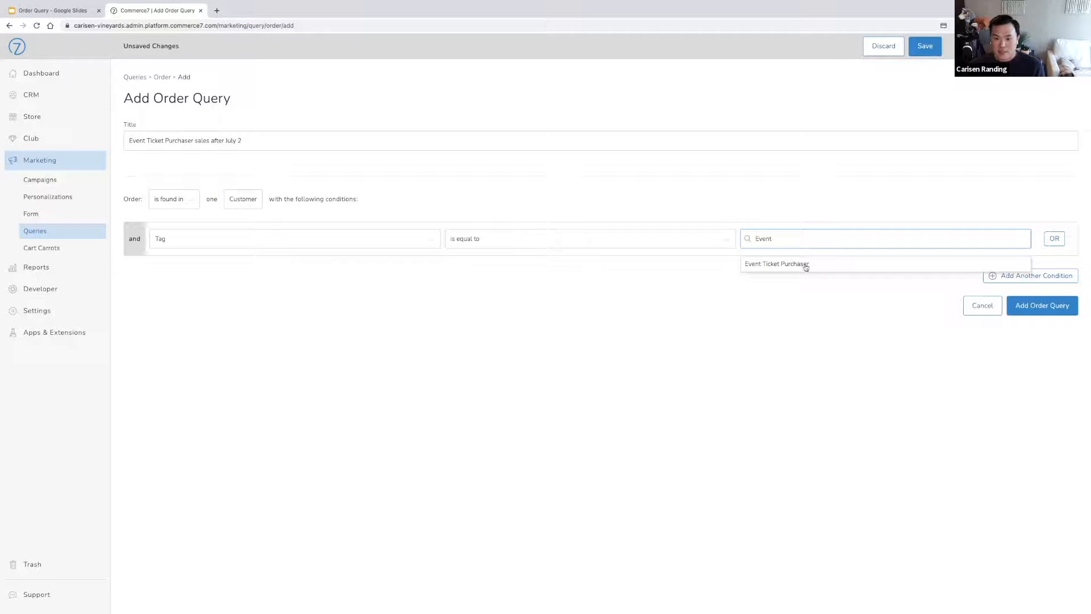
left_click(803, 268)
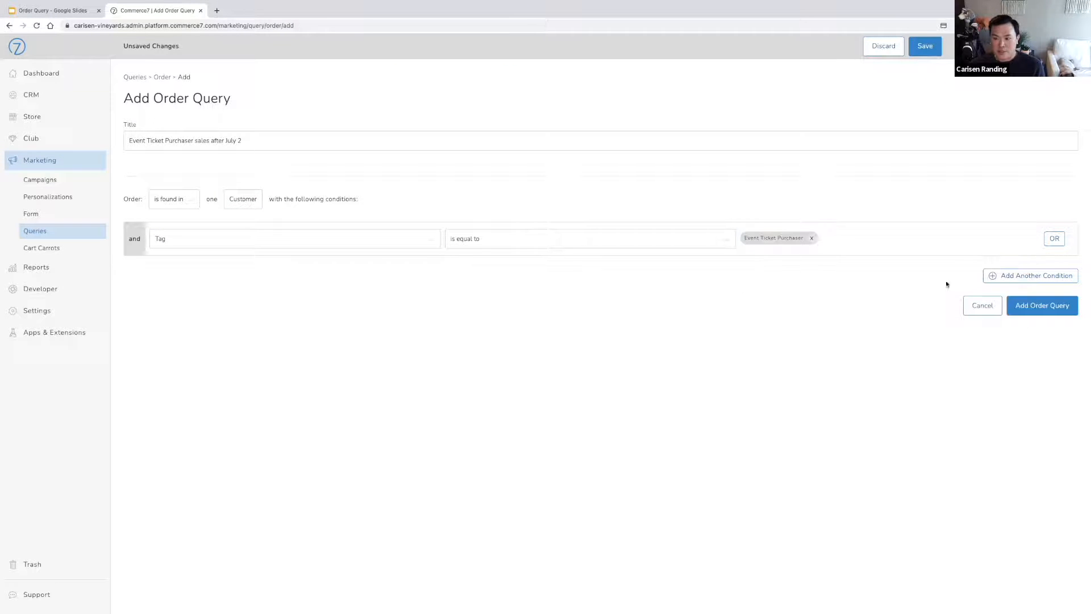
left_click(1047, 305)
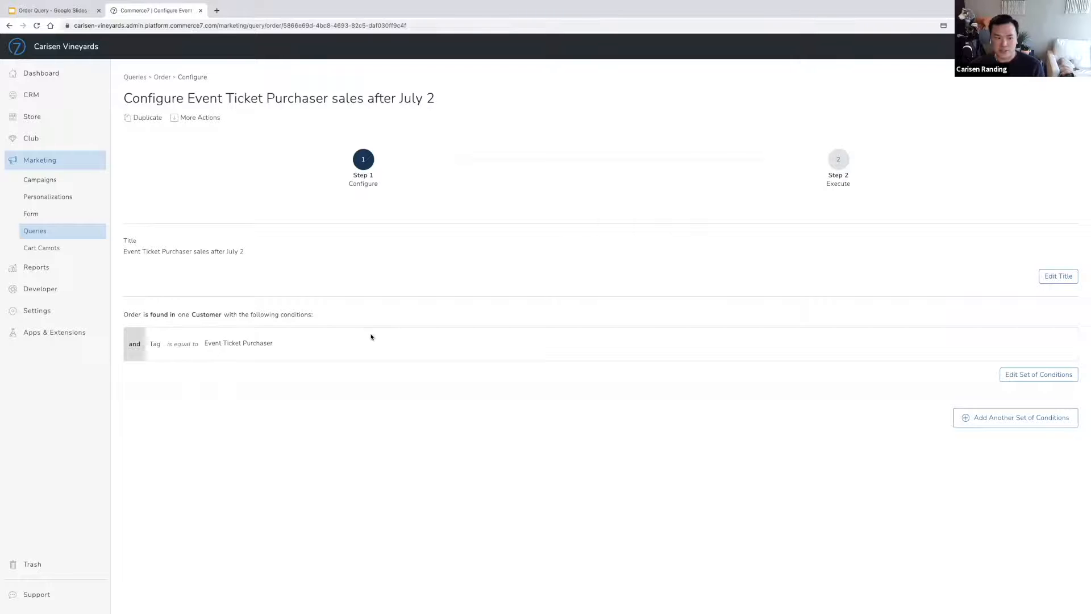
Step: Add another set of conditions requiring the Order Date to be greater than Jul 2, 2021
left_click(1017, 418)
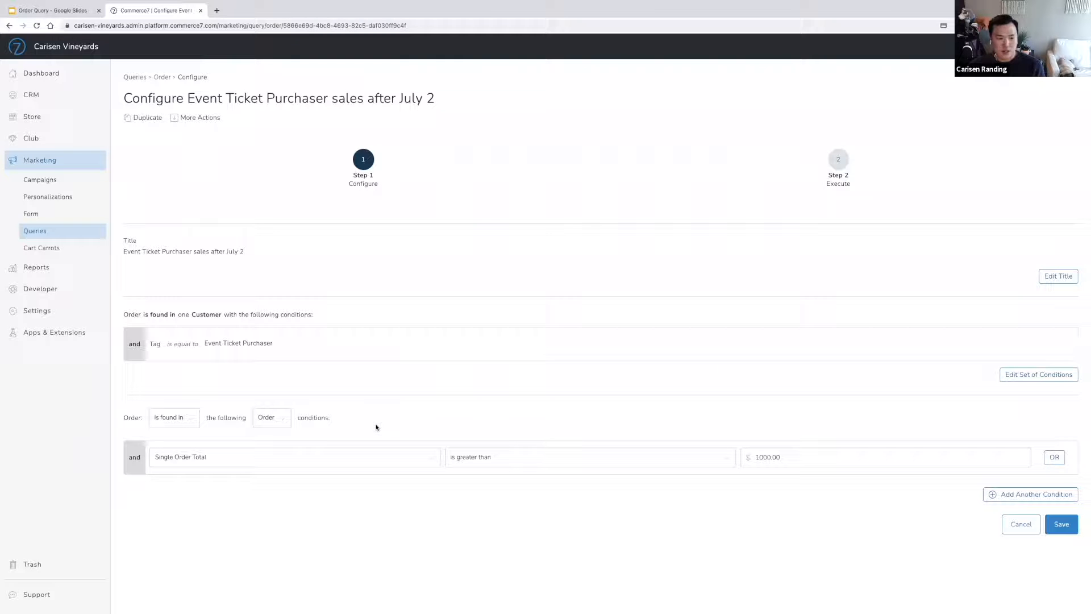
left_click(360, 458)
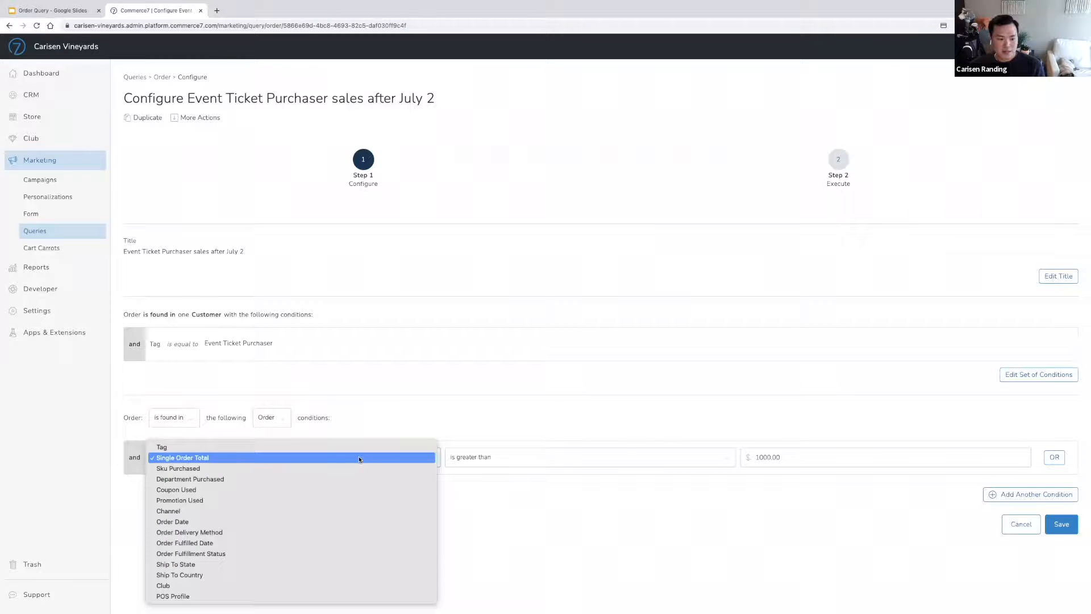
left_click(330, 522)
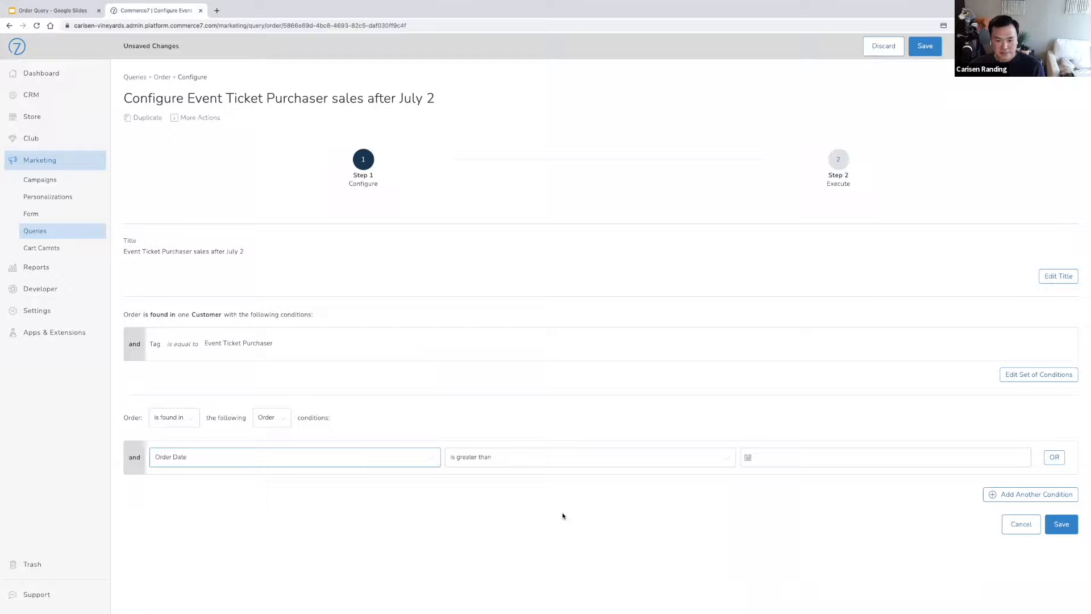
left_click(786, 464)
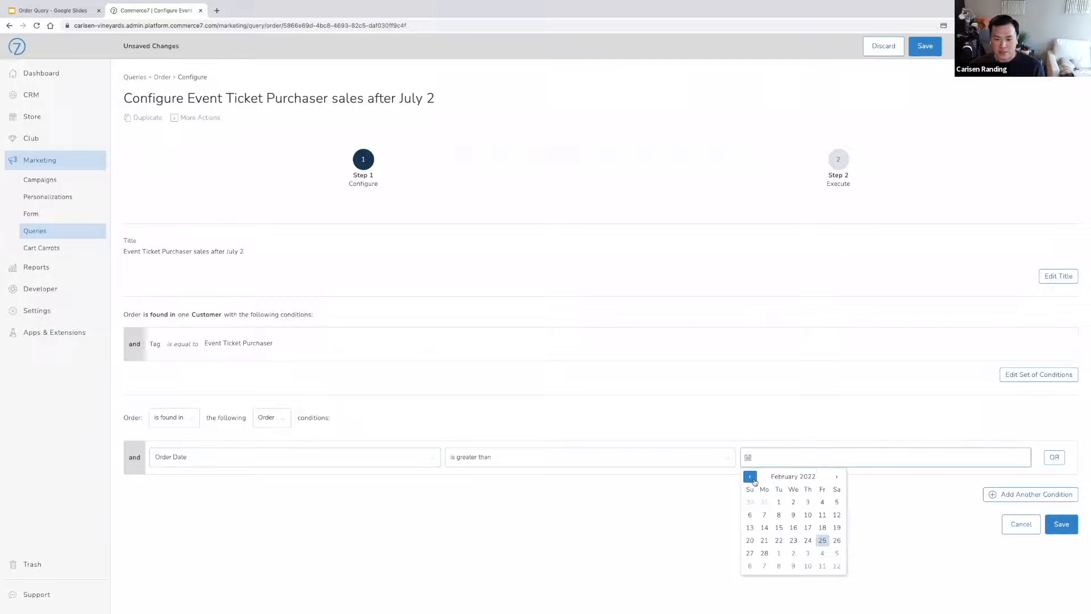
left_click(751, 475)
left_click(751, 475)
left_click(751, 475)
left_click(750, 475)
left_click(750, 475)
left_click(750, 475)
left_click(751, 474)
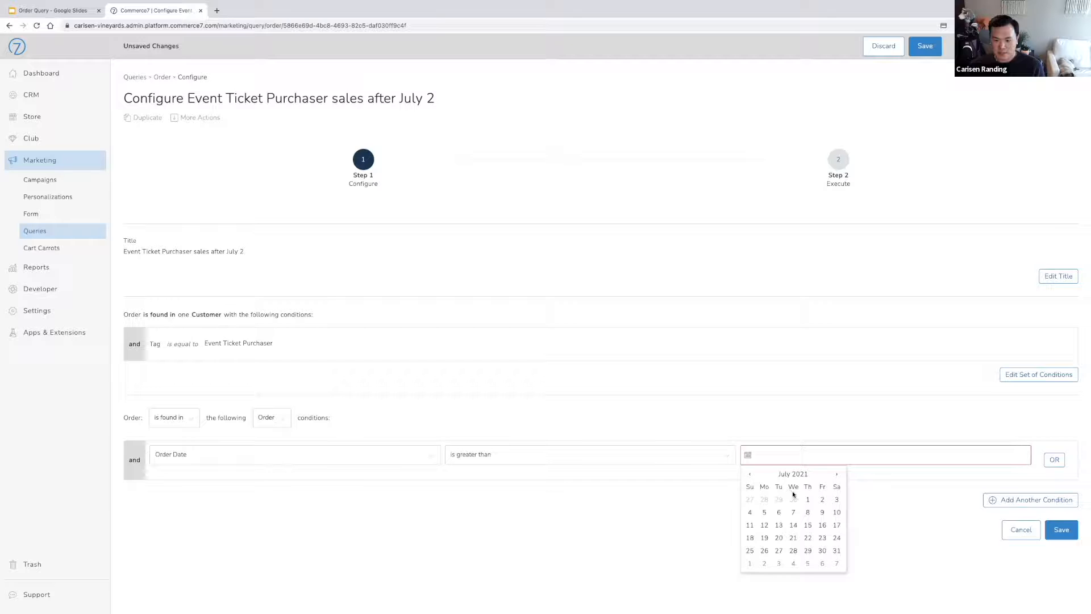
left_click(822, 499)
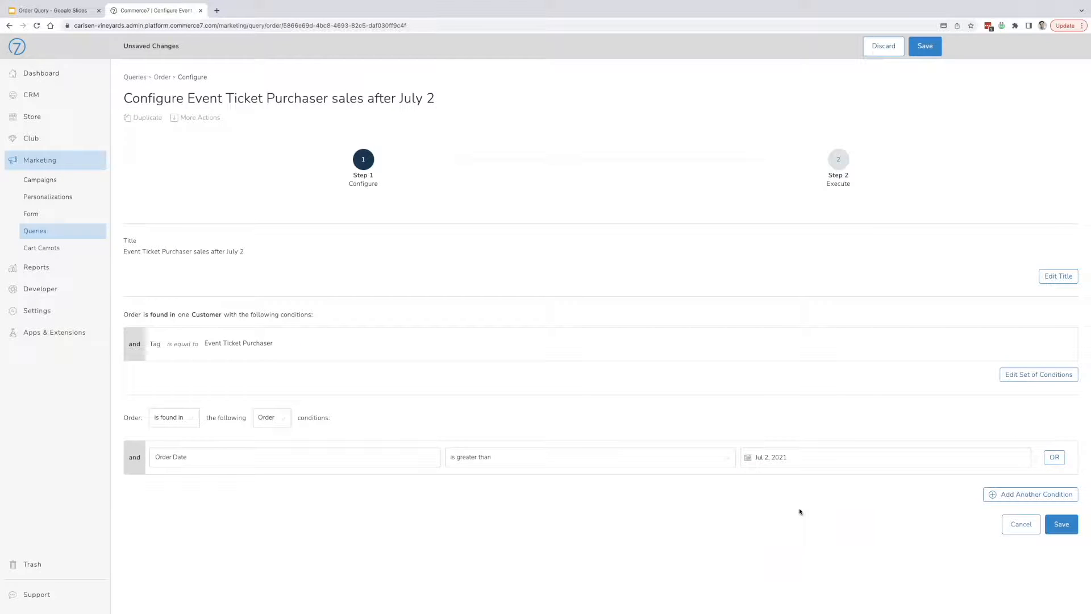
Step: Add another order condition requiring the Channel is not equal to Club, and save the set of conditions
left_click(1015, 496)
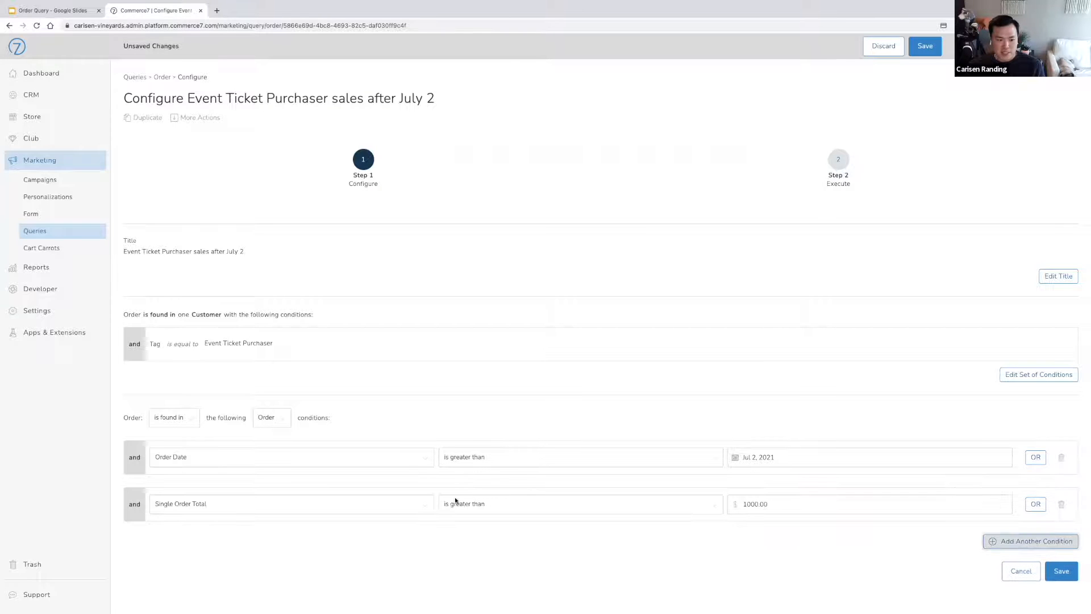
left_click(306, 510)
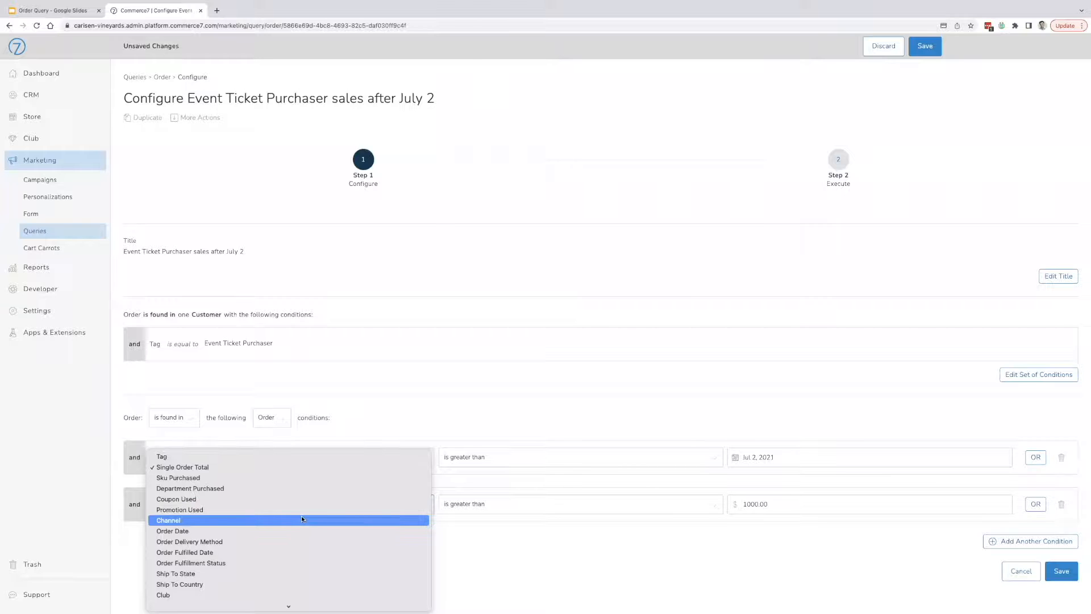
left_click(302, 518)
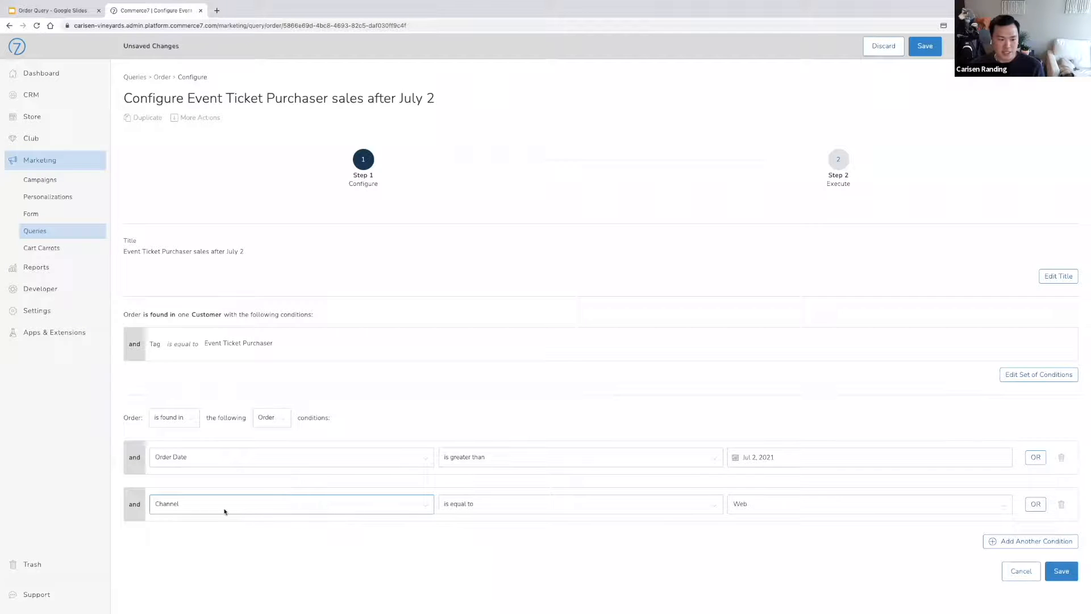
left_click(583, 510)
left_click(580, 514)
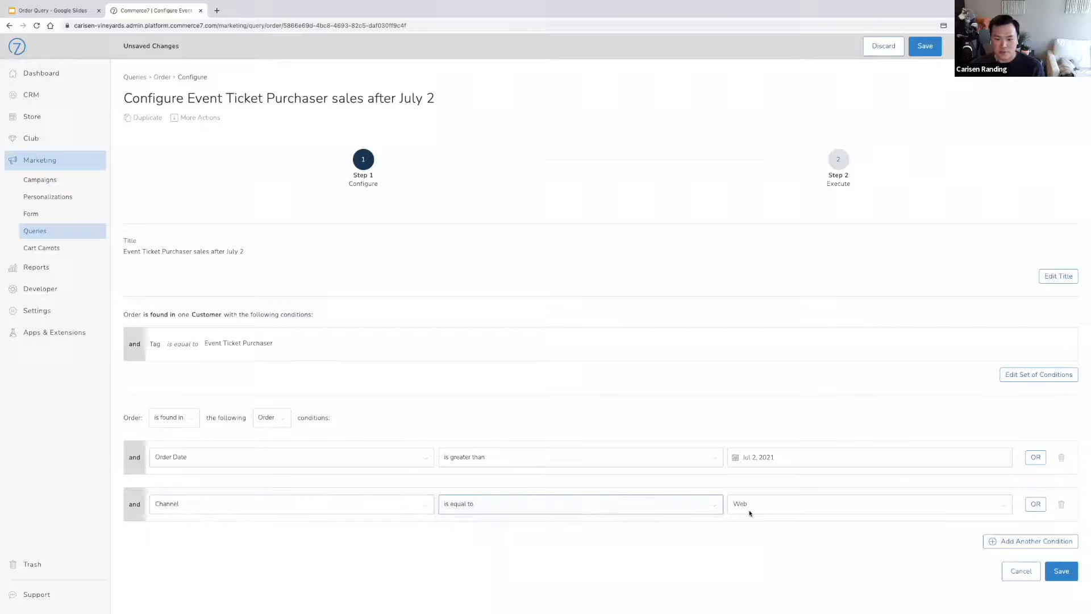
left_click(779, 506)
left_click(773, 525)
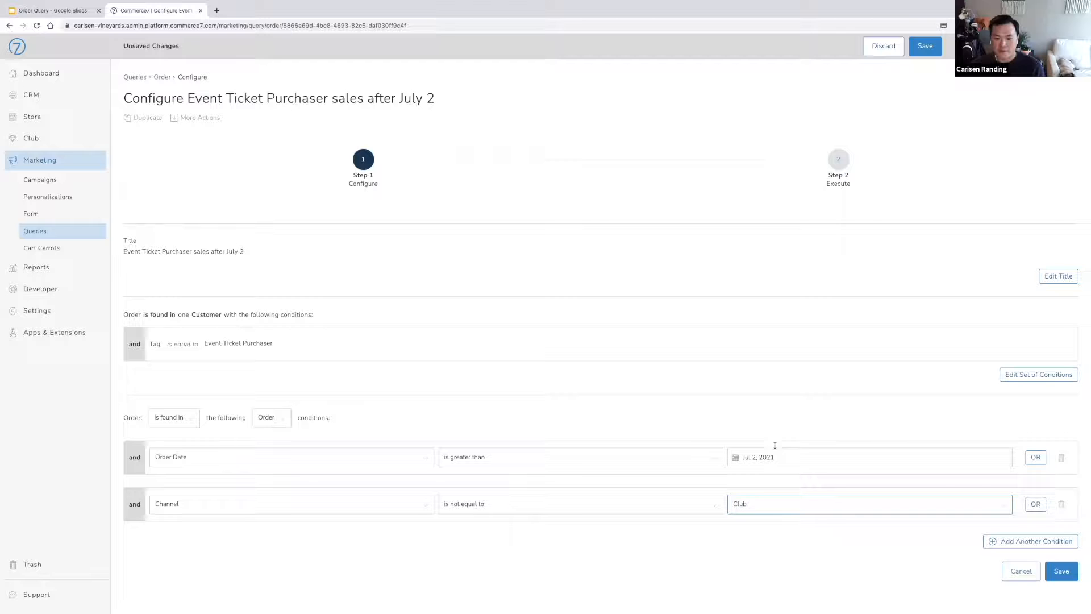
left_click(1062, 571)
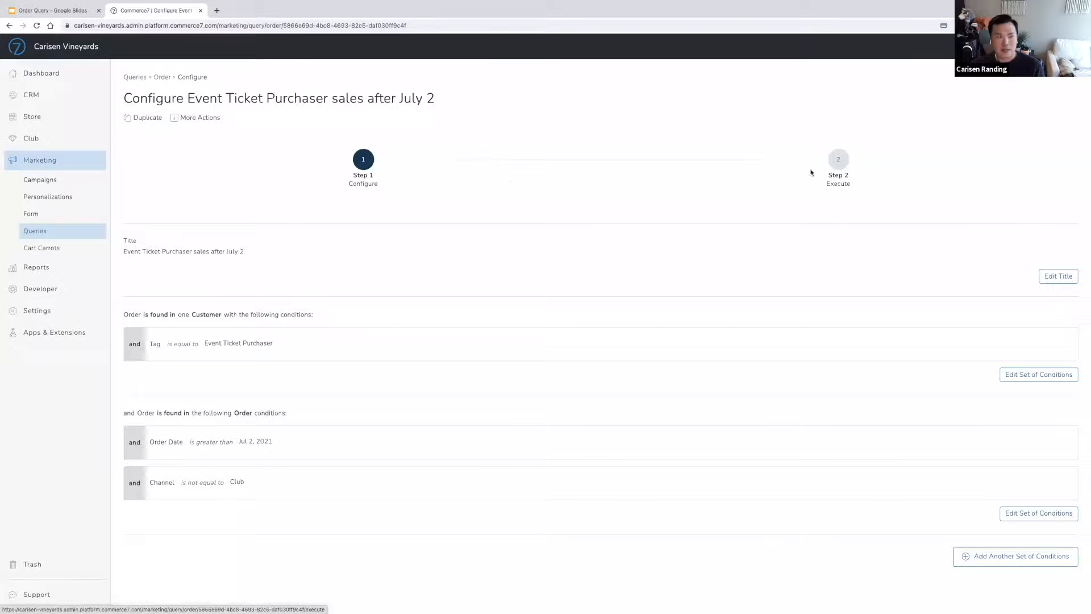
Step: Review the scenario in the Google Slides presentation, then return to Commerce7 and title a new order query "Cancelled Club Member Orders in 2022"
left_click(73, 11)
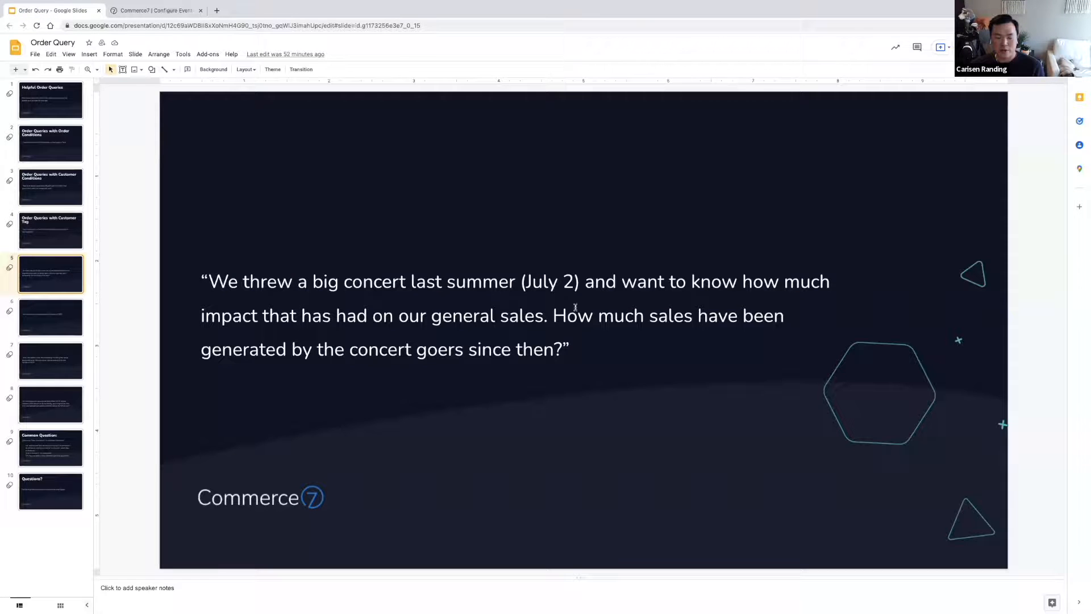
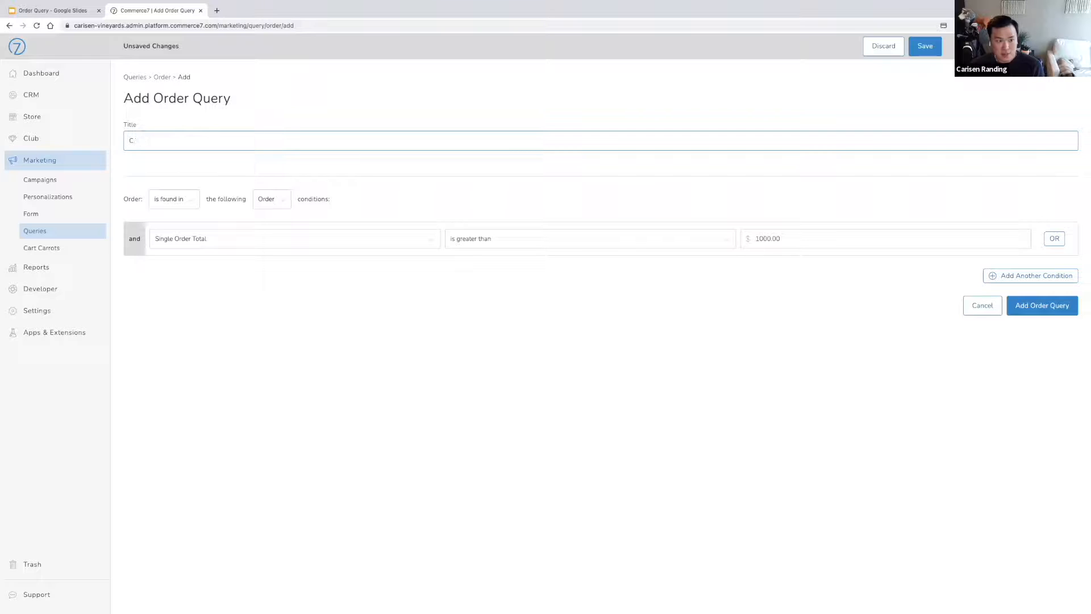
type("Club")
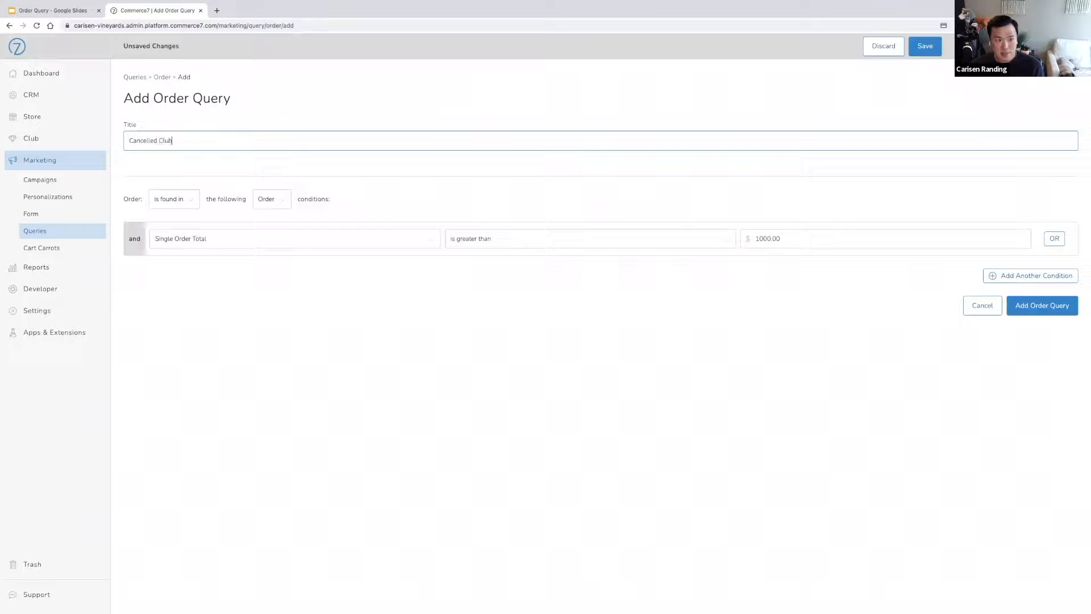
type(" Member Orders in 7")
type("022")
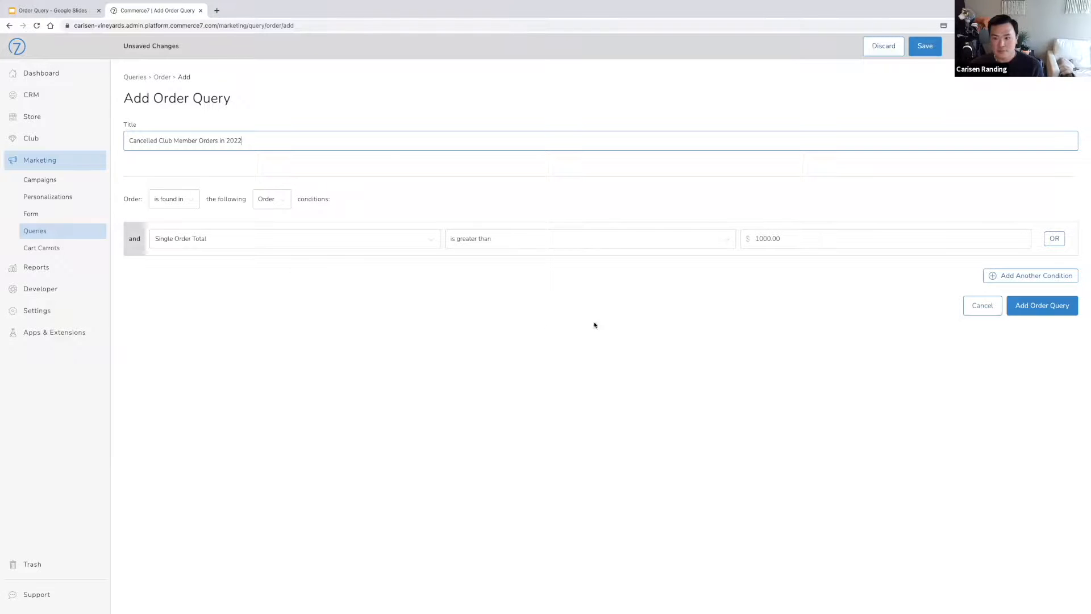
left_click(374, 188)
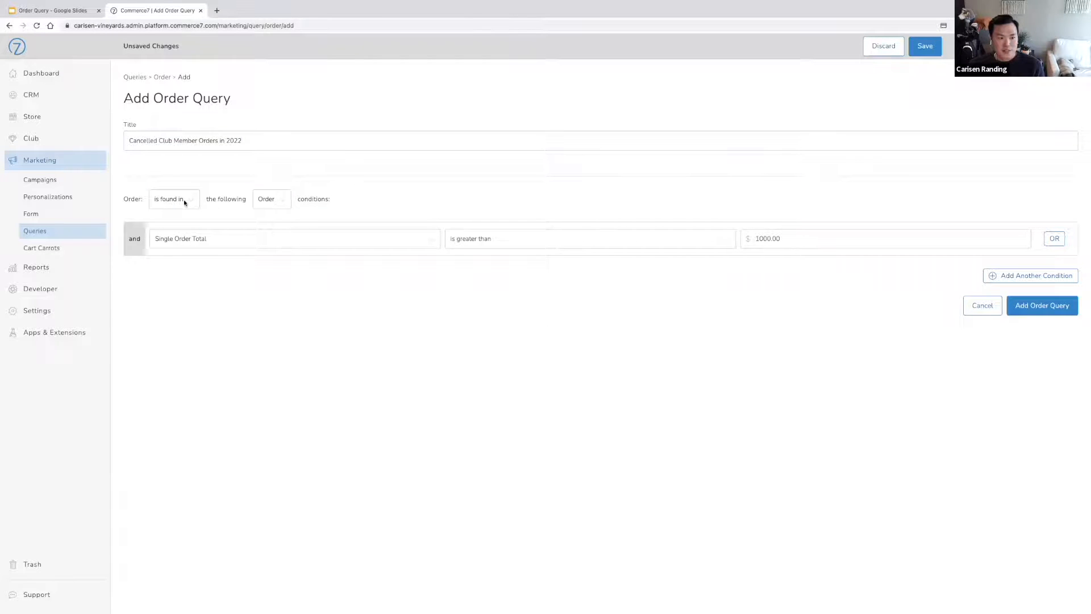
Step: Make the order query's condition Channel is equal to Web, and add the query
left_click(304, 241)
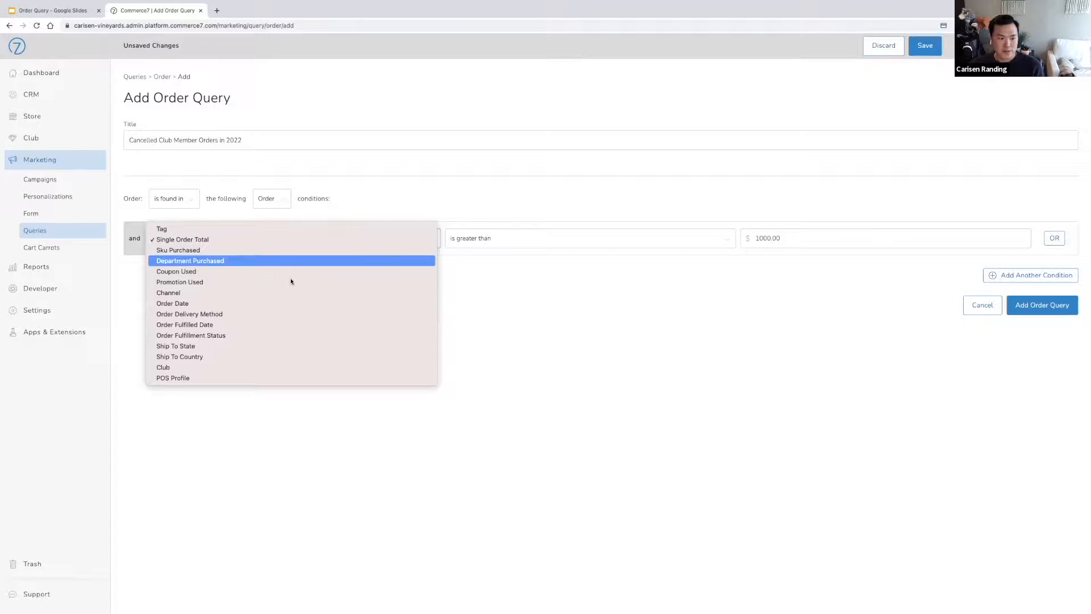
left_click(715, 282)
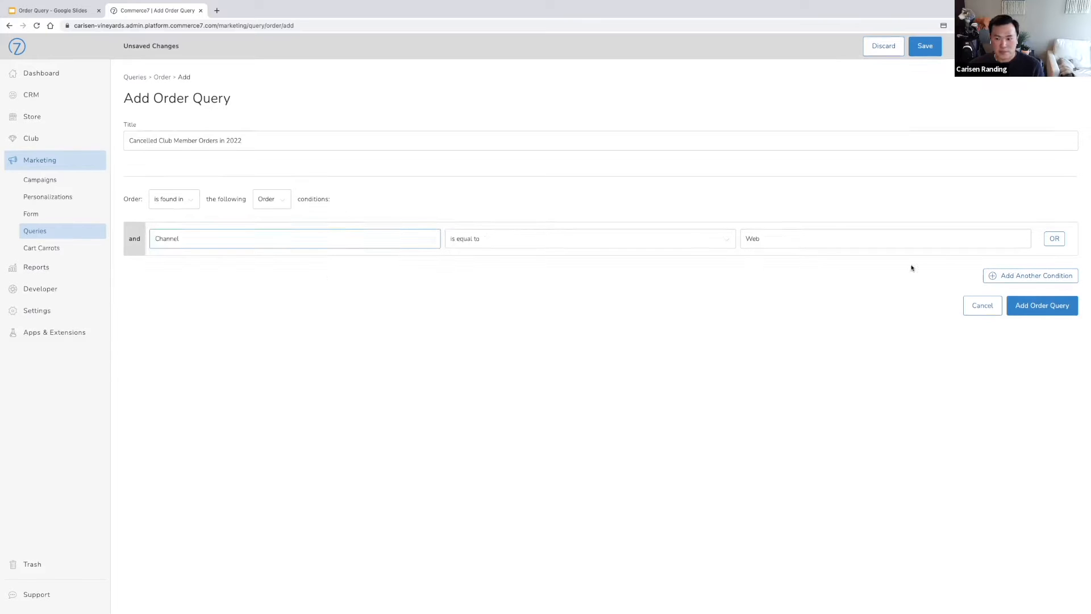
left_click(1050, 307)
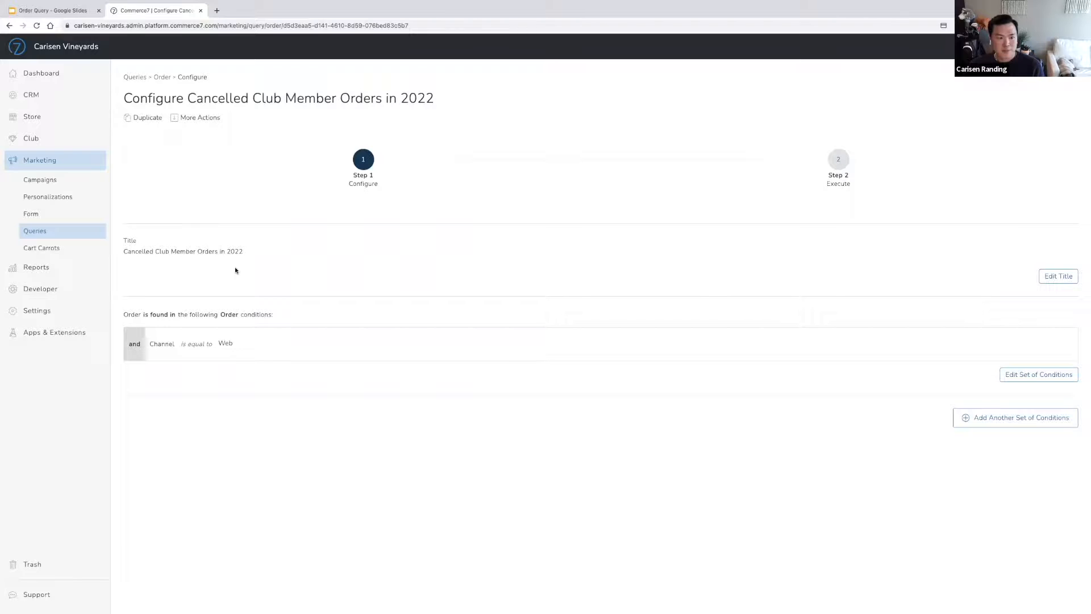
Step: Add a condition to the existing set requiring the Order Date to be greater than Dec 31, 2021, and save it
left_click(1043, 376)
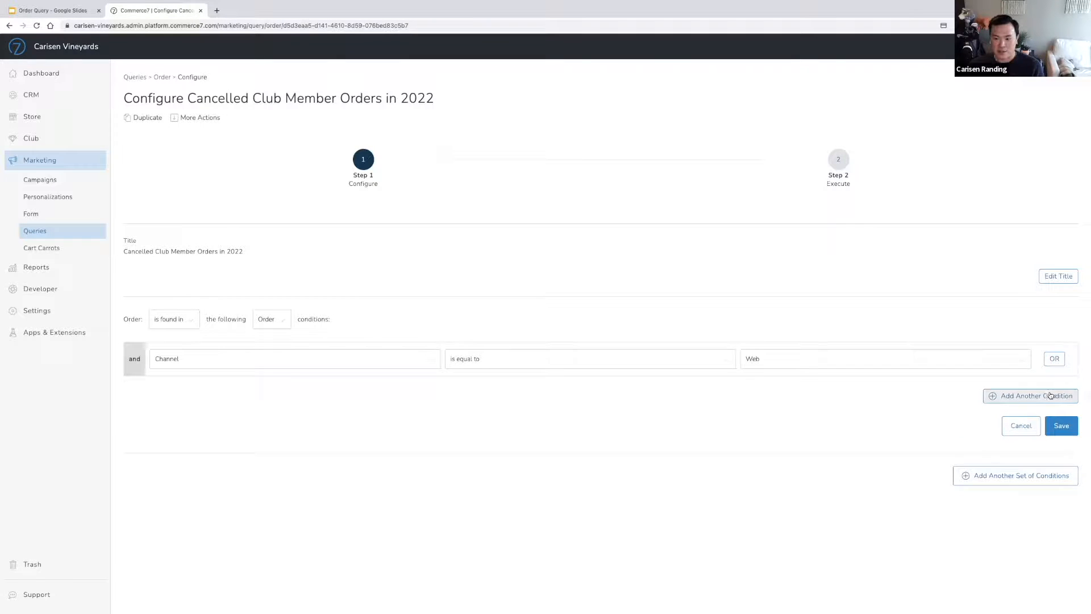
left_click(1006, 399)
left_click(265, 407)
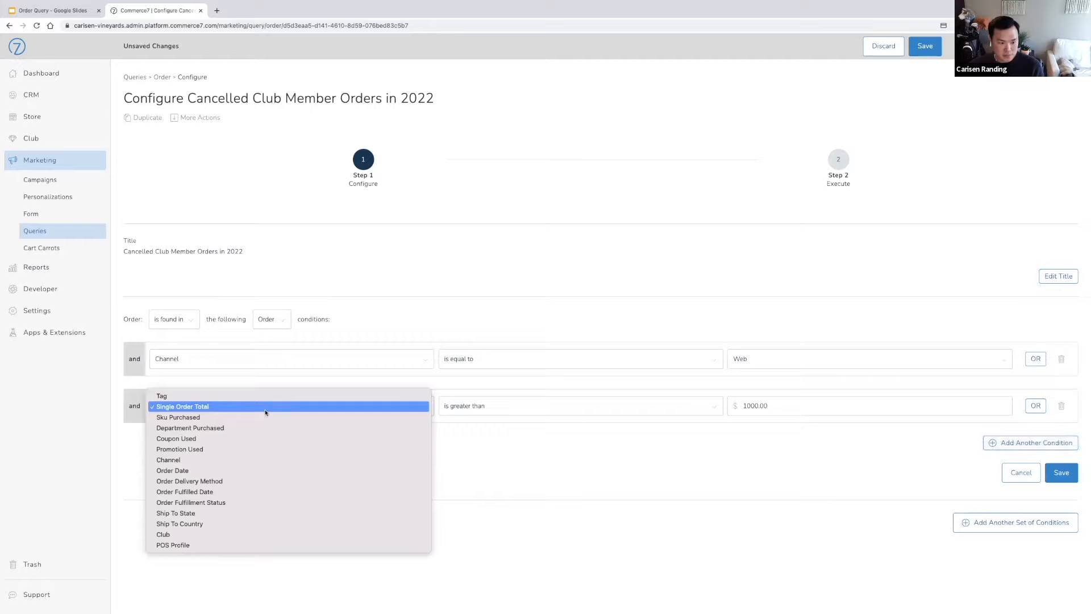
left_click(260, 467)
left_click(777, 408)
left_click(739, 424)
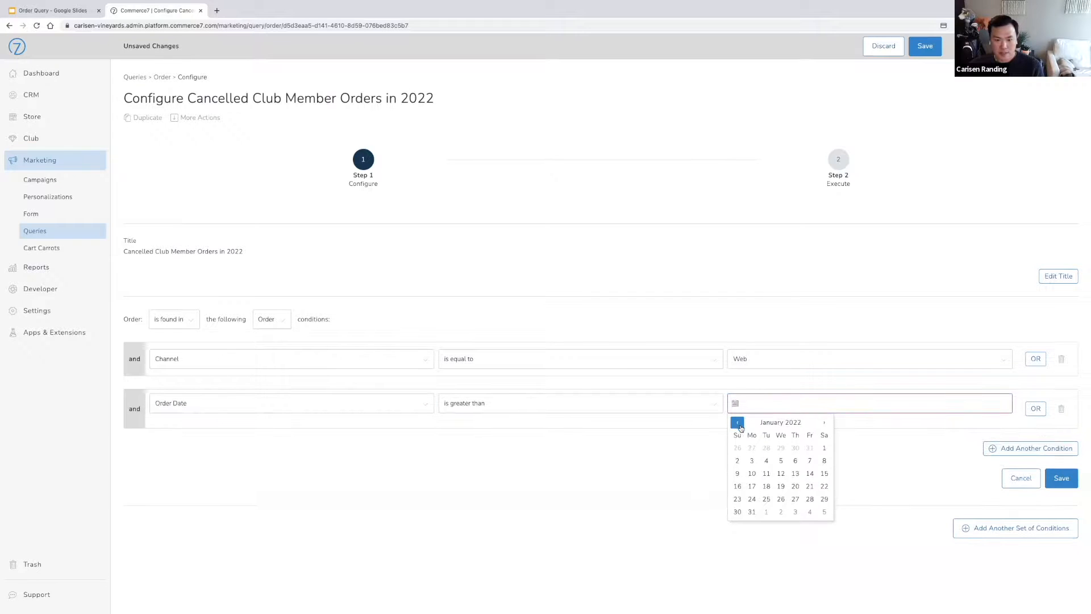
left_click(738, 423)
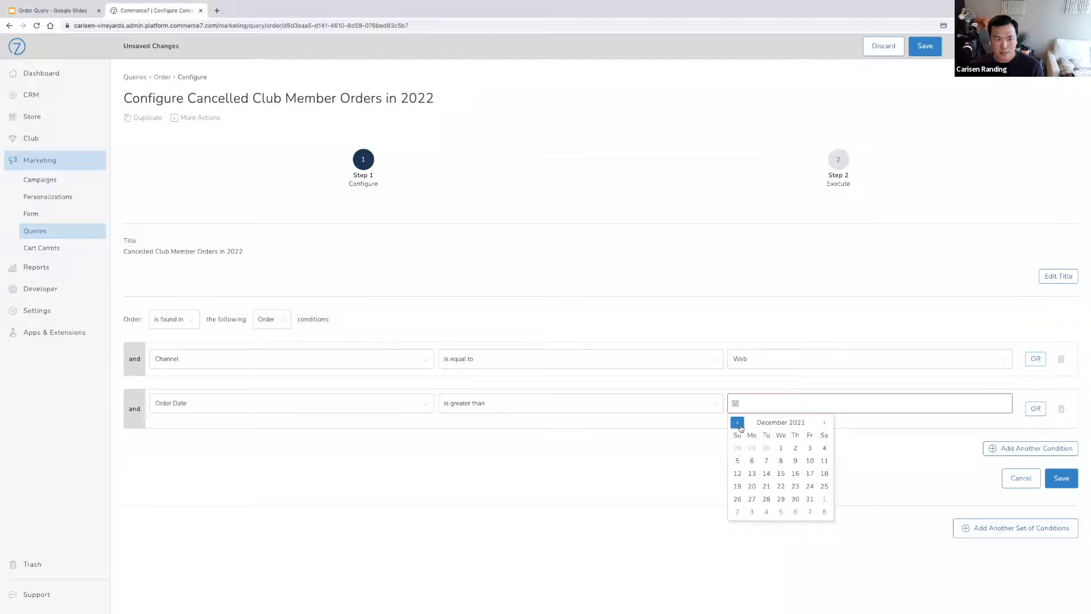
left_click(810, 498)
left_click(1062, 473)
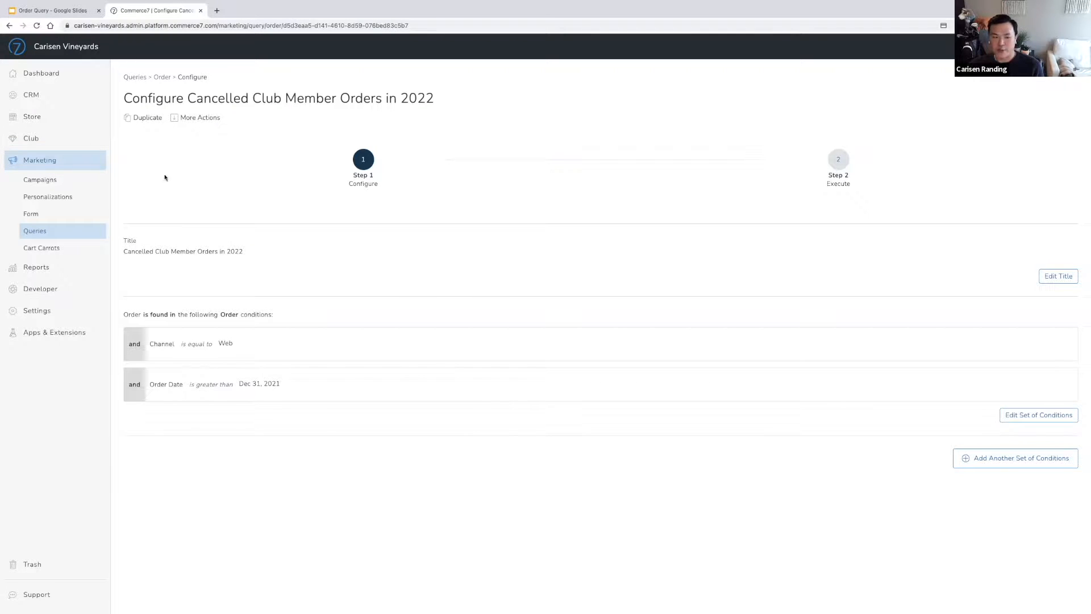
left_click(966, 458)
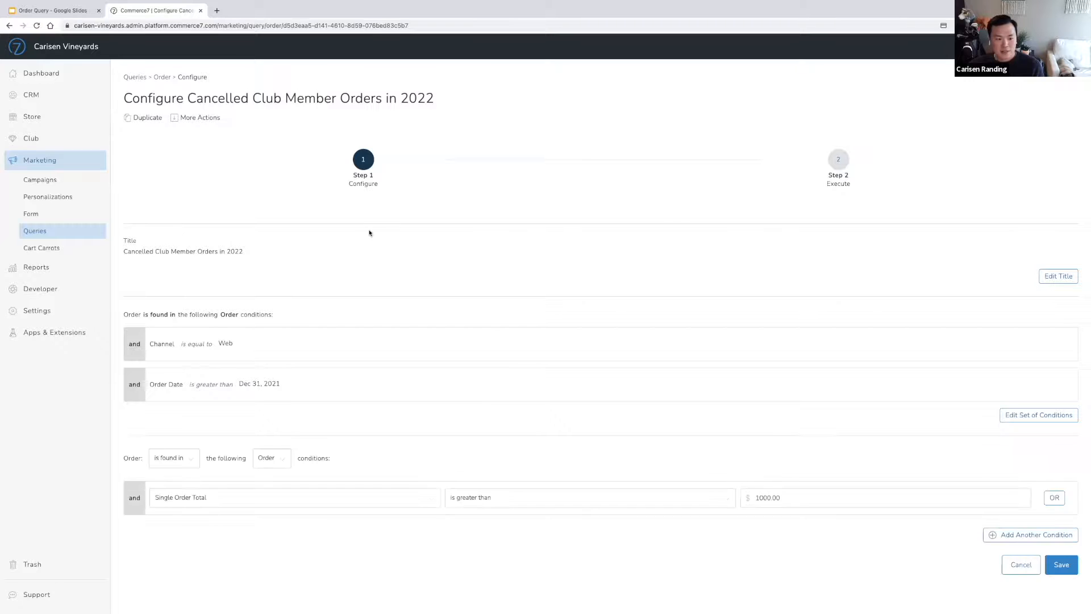
left_click(281, 461)
left_click(273, 469)
left_click(330, 500)
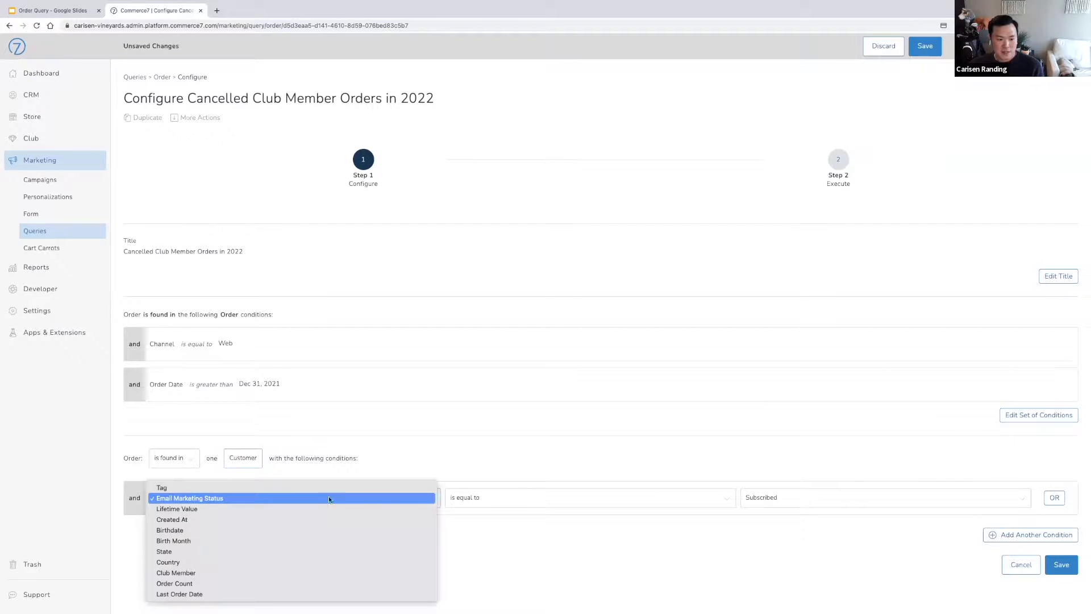
left_click(332, 573)
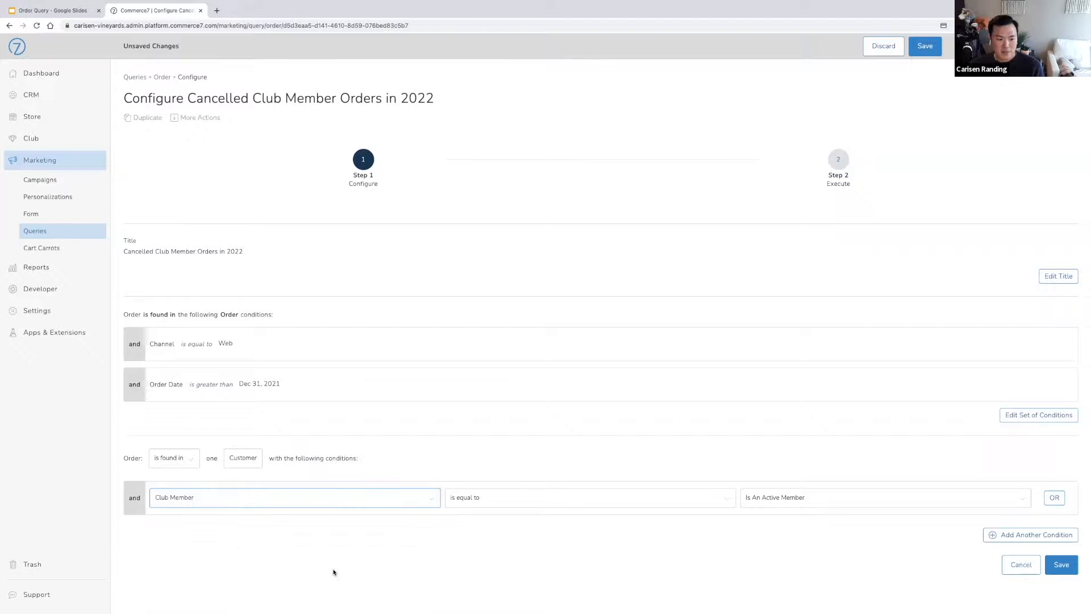
left_click(819, 498)
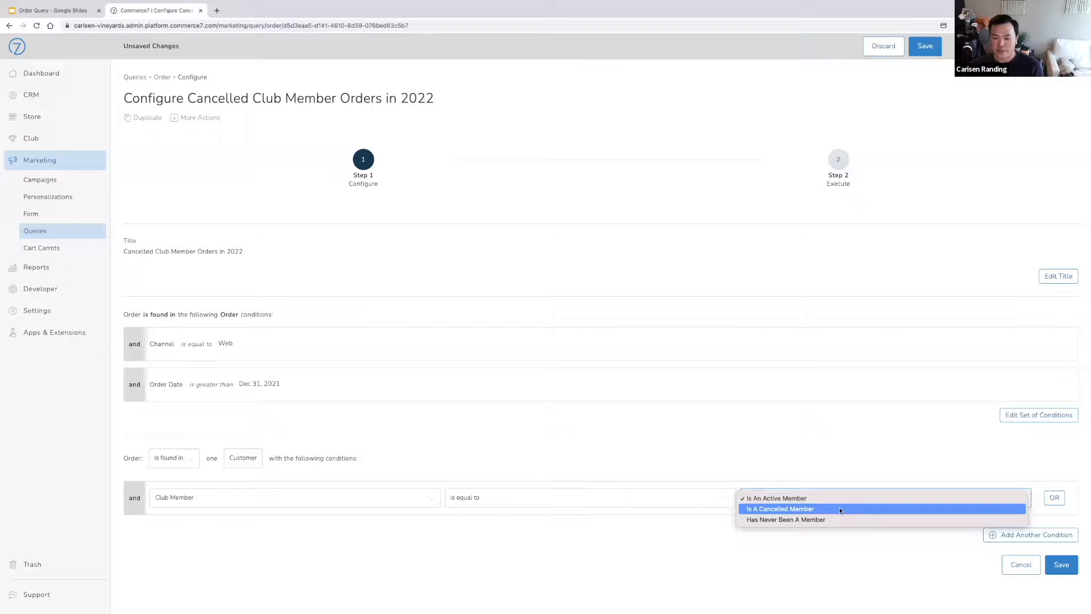
left_click(685, 453)
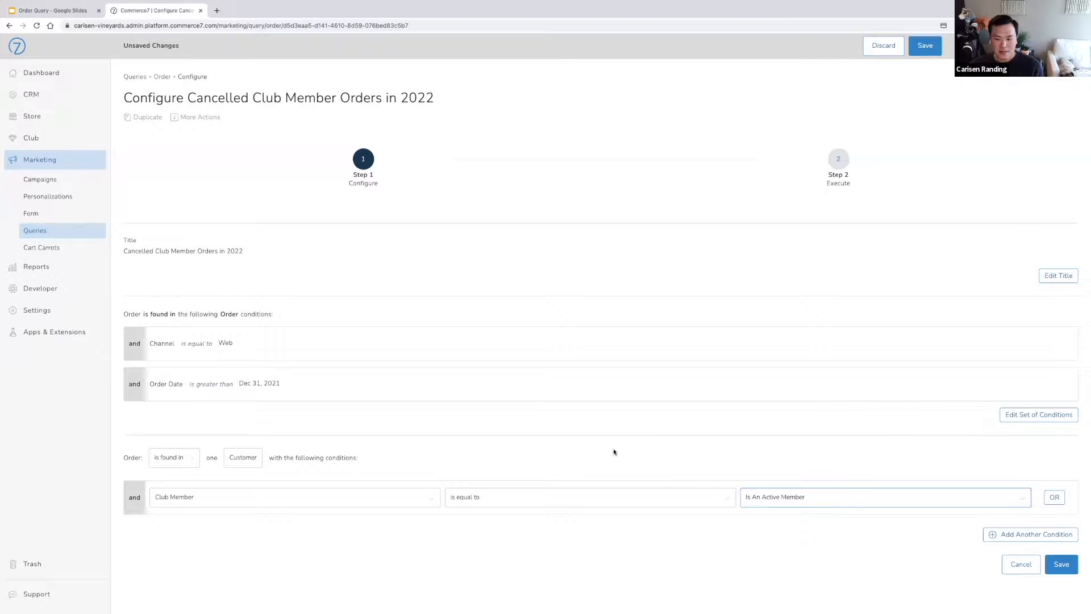
left_click(265, 500)
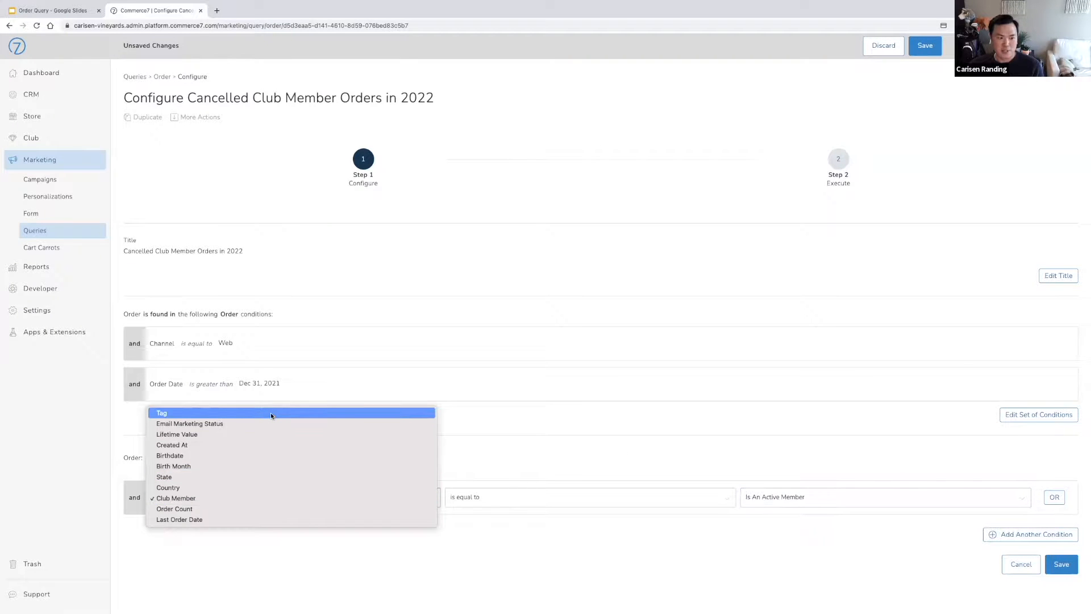
left_click(628, 457)
left_click(1021, 564)
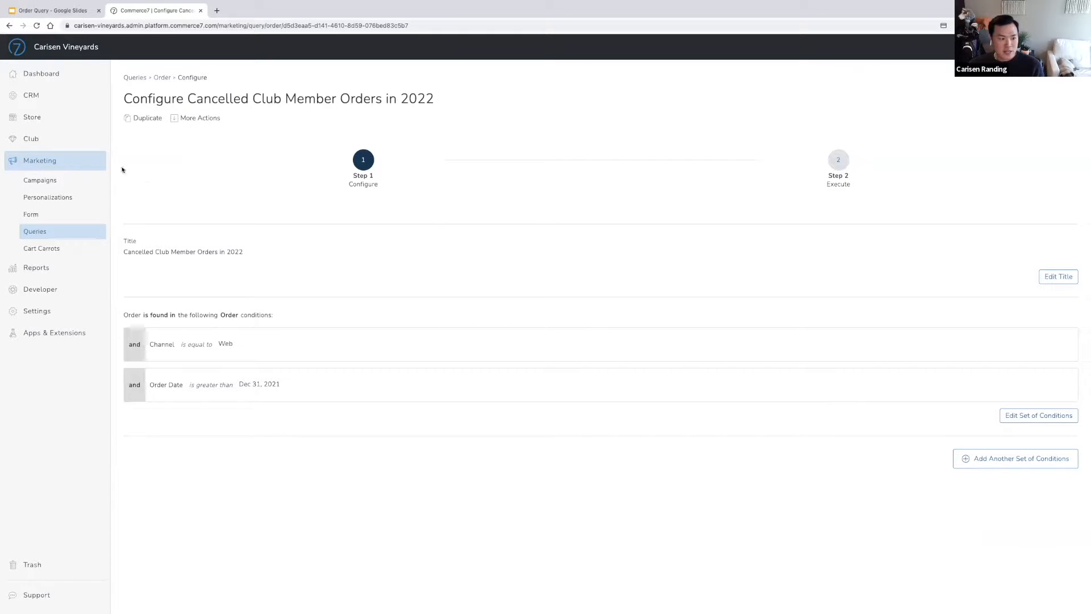
Step: Start a new customer query and title it "Cancelled Club Membership (Cancel Date prior to 2022)"
left_click(31, 229)
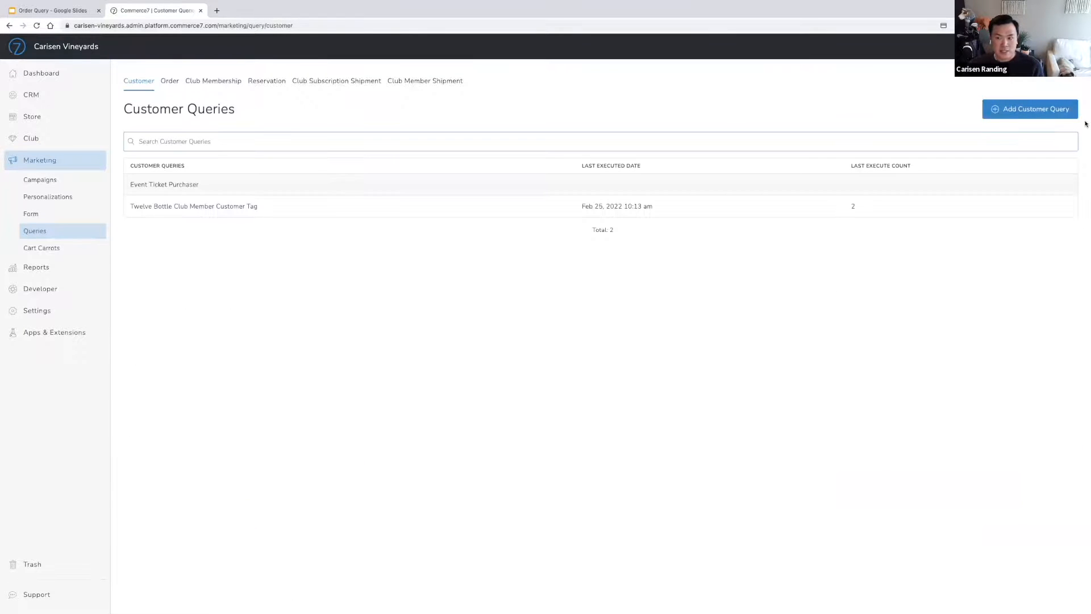
left_click(1027, 112)
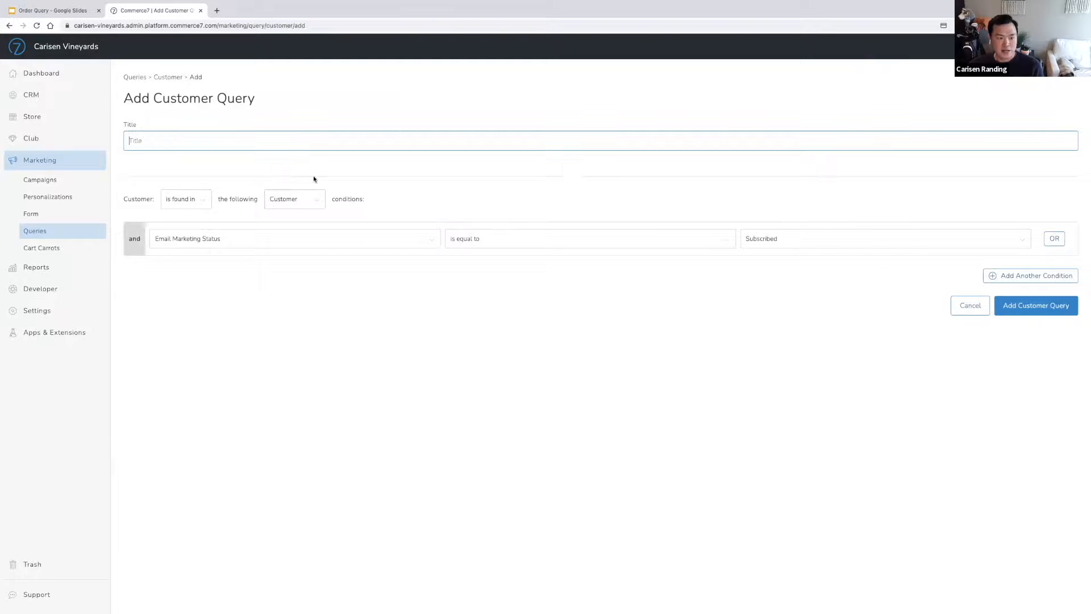
type("Cancelled Cl")
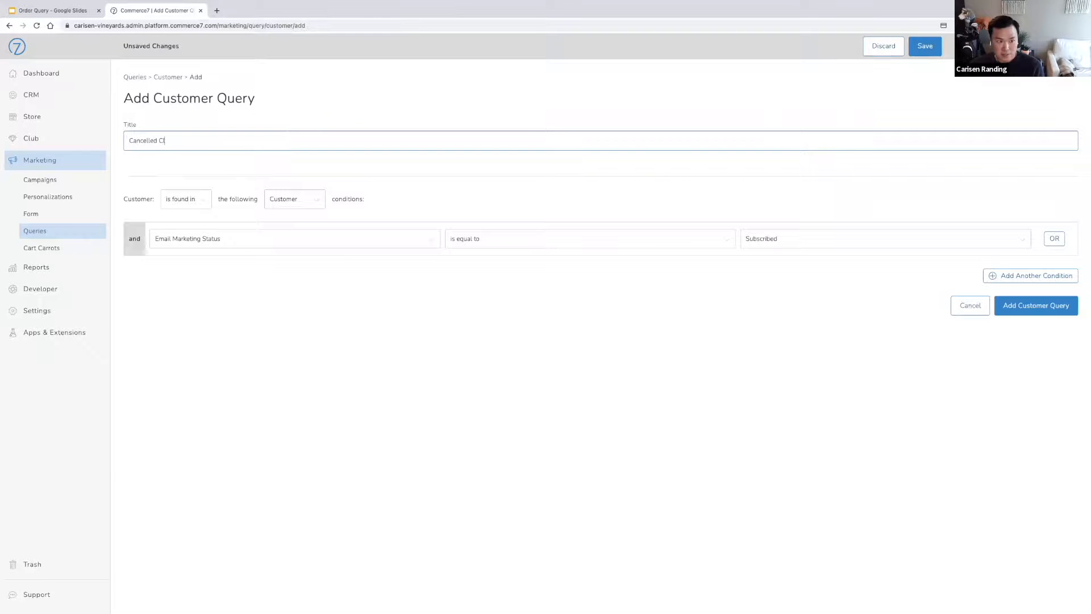
type("ub Membership")
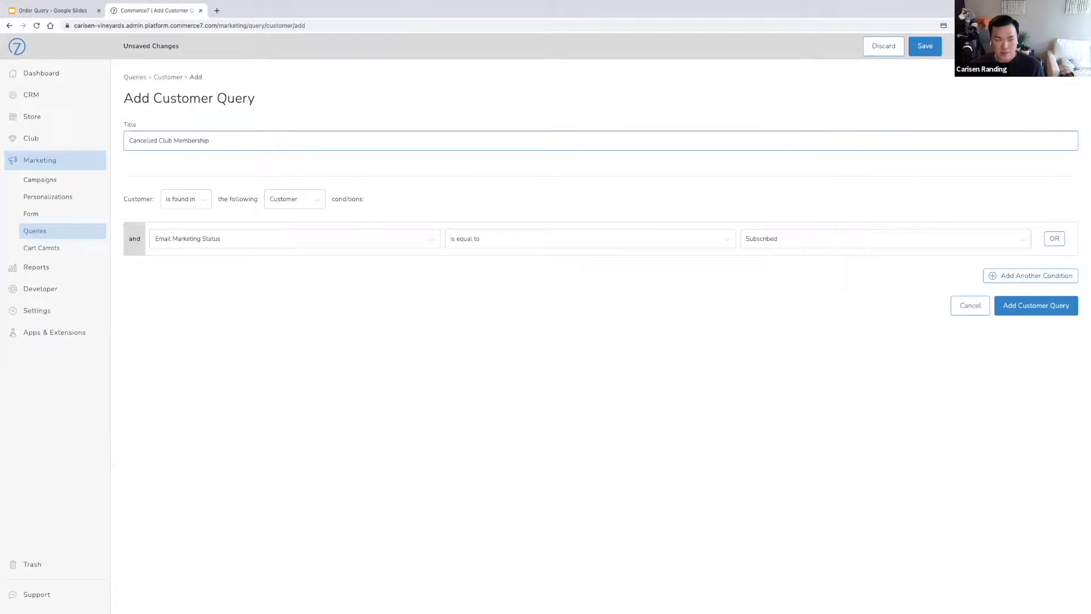
type(" (Cancel Date prior to 2022)")
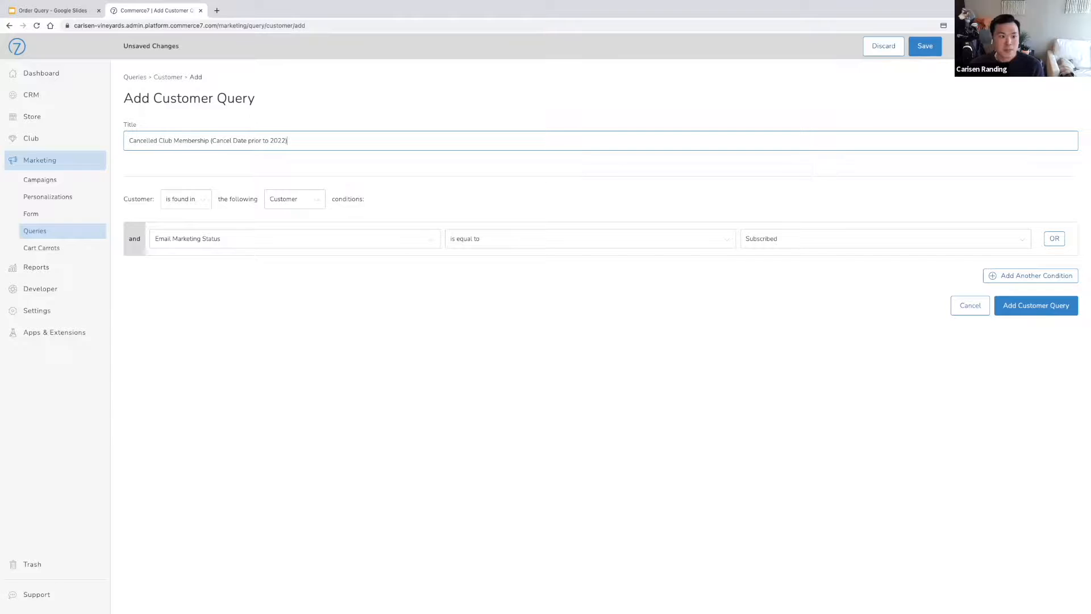
left_click(489, 322)
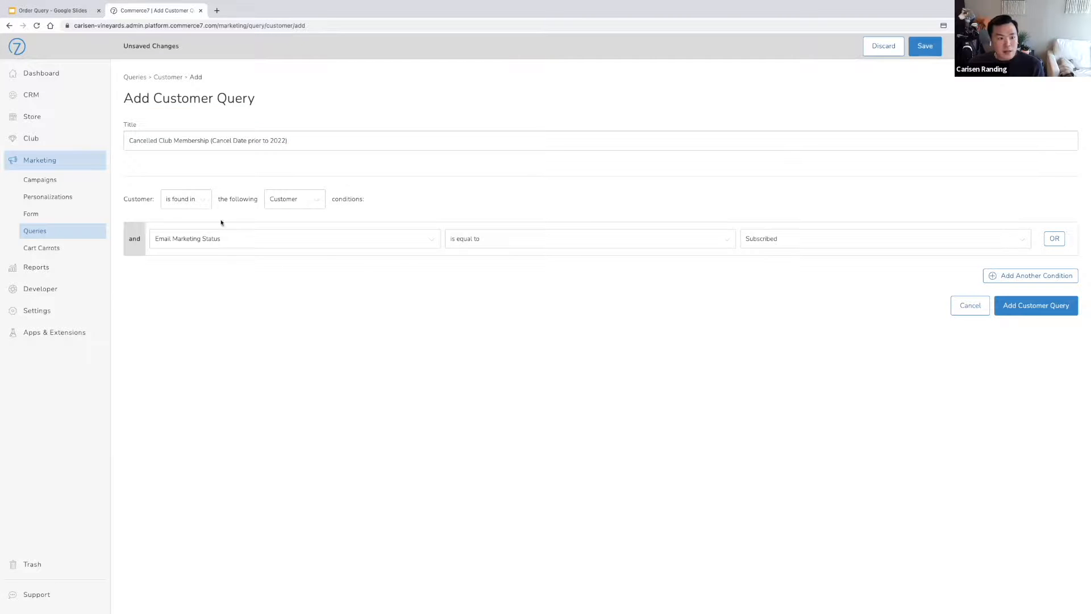
left_click(298, 243)
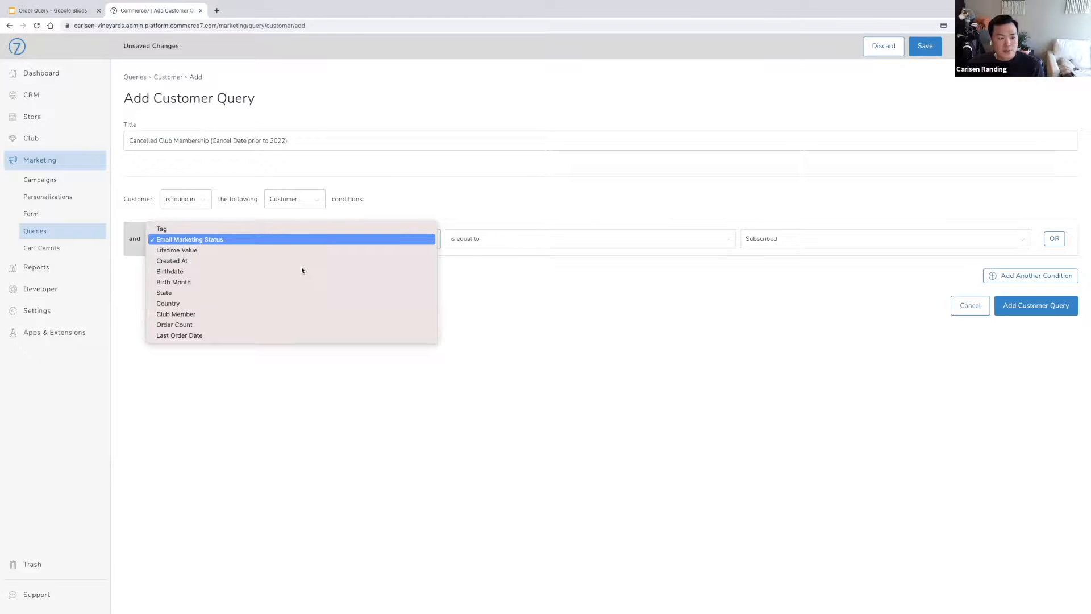
left_click(311, 319)
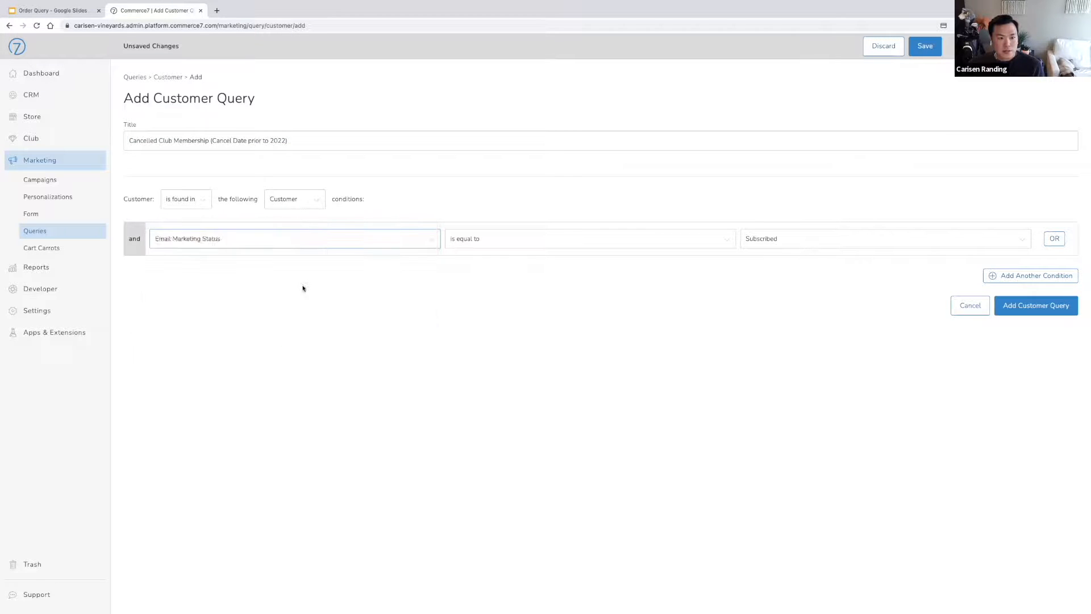
left_click(261, 239)
left_click(441, 177)
Step: Base the customer query on Club Membership conditions, requiring the Cancel Date to be less than Jan 1, 2022
left_click(318, 200)
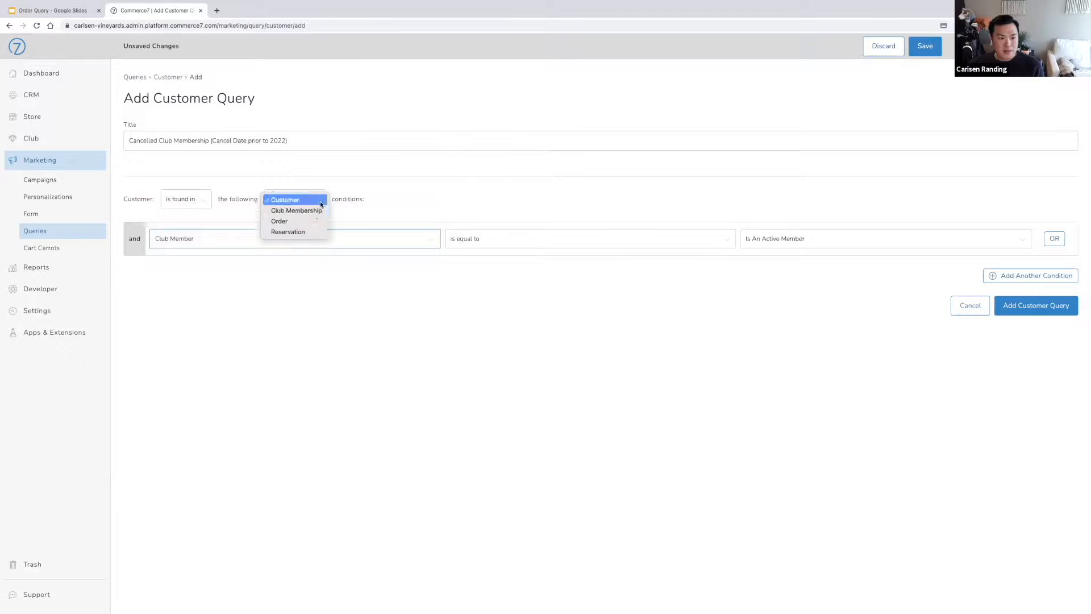
left_click(315, 213)
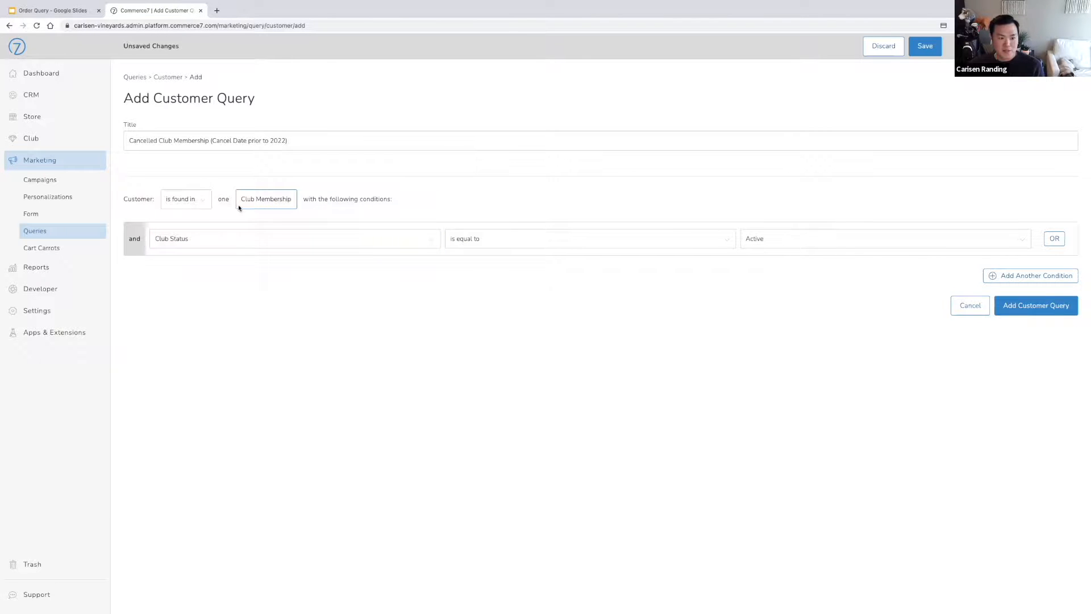
left_click(255, 245)
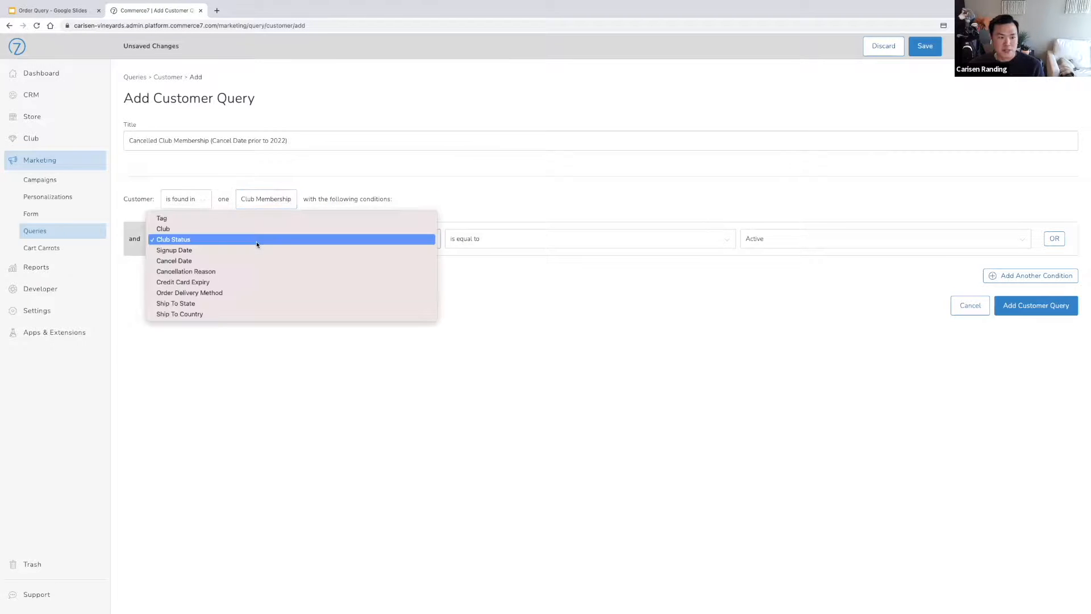
left_click(248, 257)
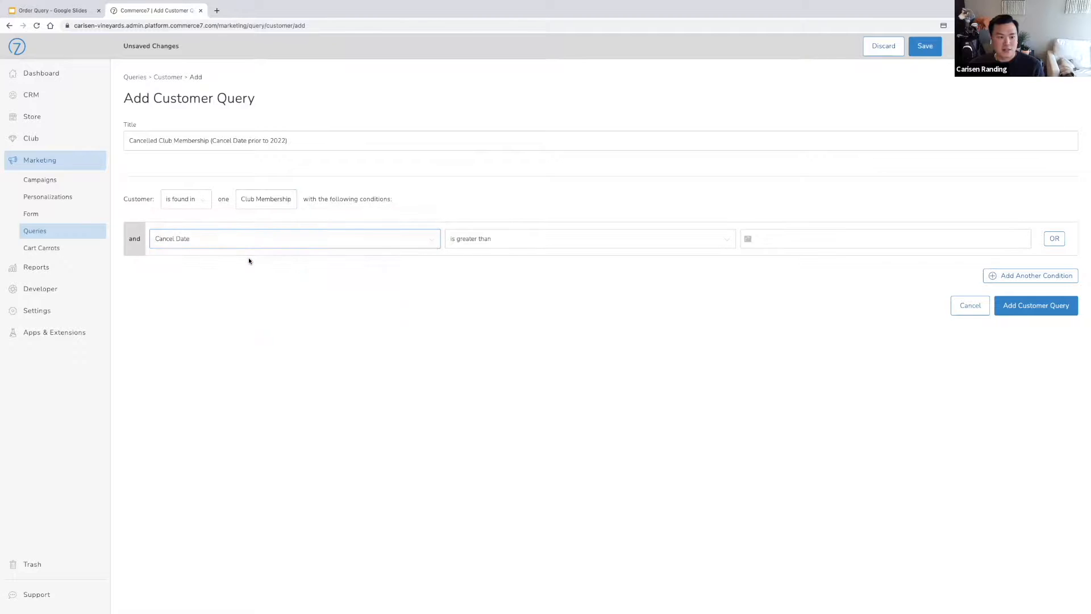
left_click(670, 238)
left_click(657, 248)
left_click(821, 239)
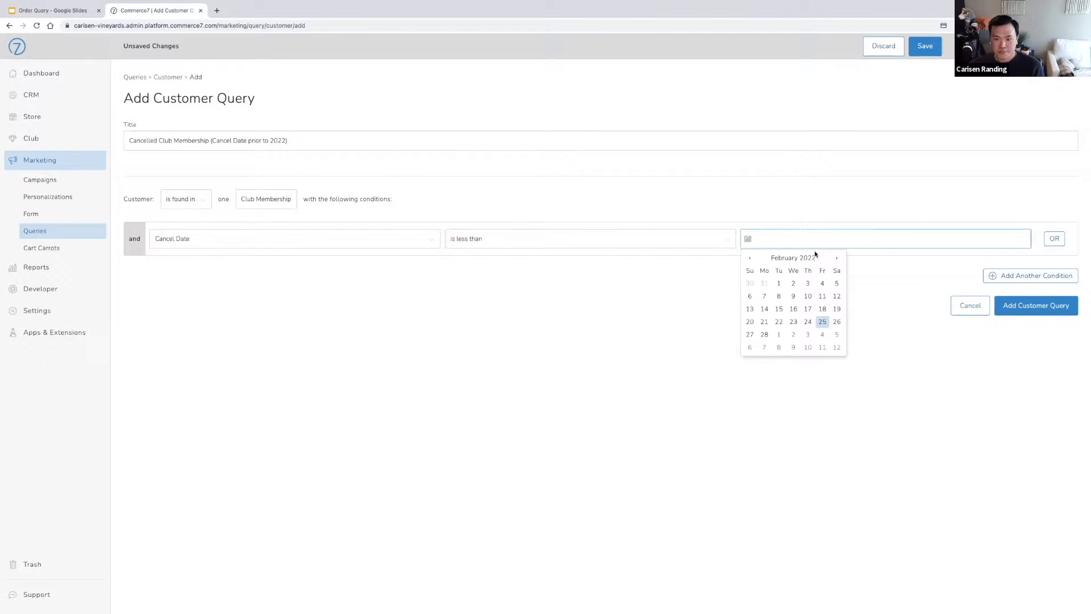
left_click(750, 256)
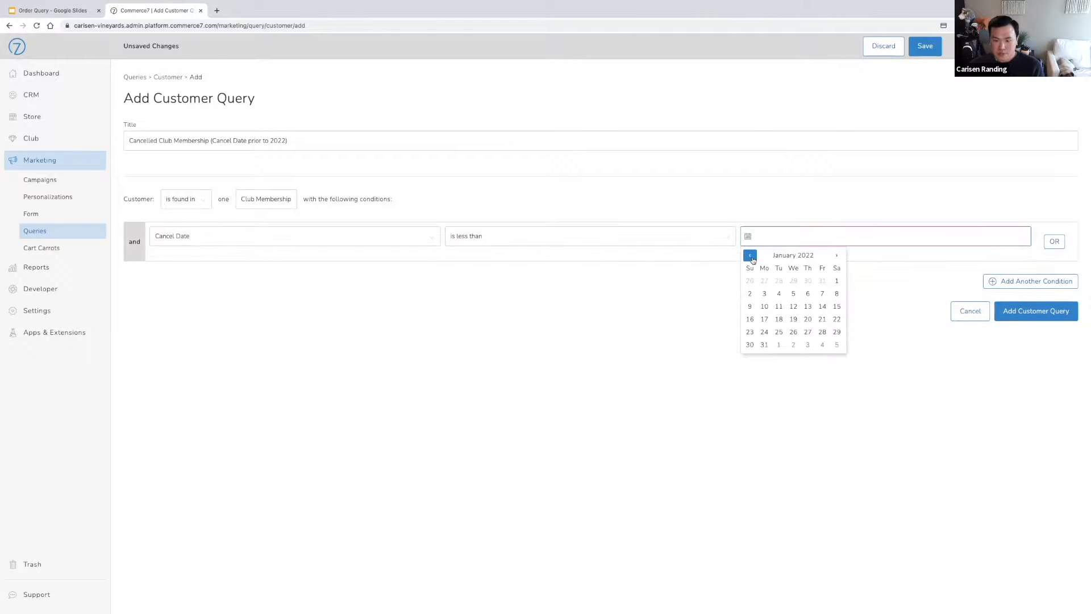
left_click(837, 281)
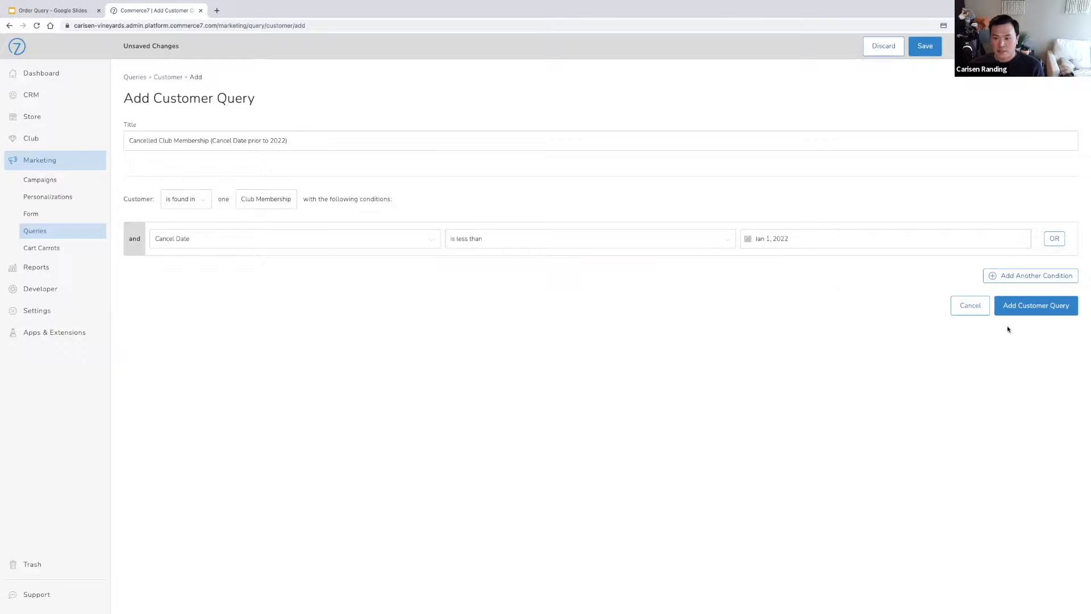
Step: Add another condition requiring Club Status to be equal to Cancelled, and add the customer query
left_click(1030, 276)
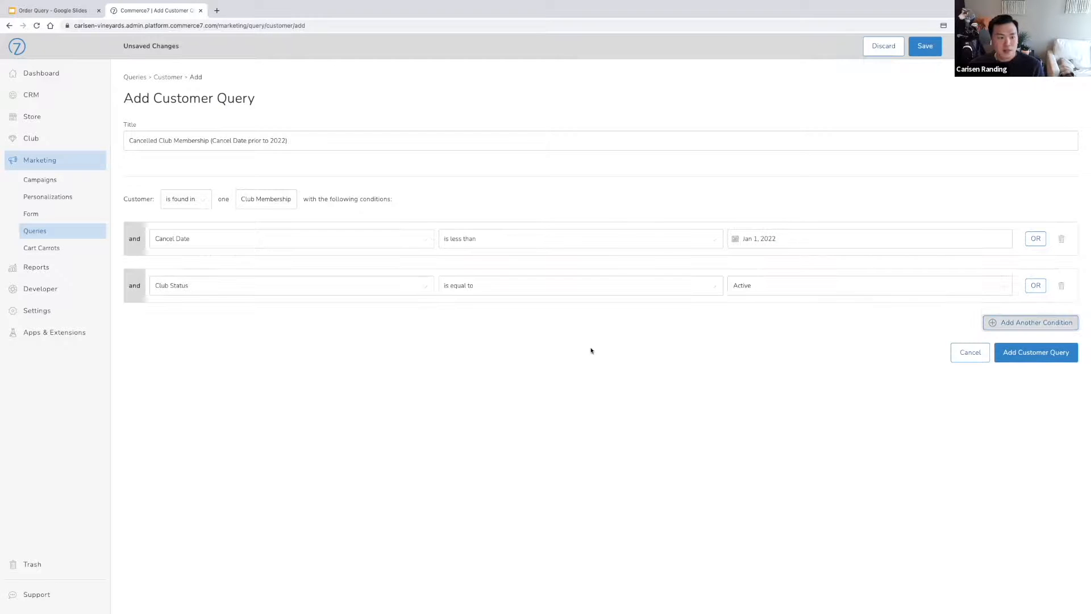
left_click(787, 288)
left_click(779, 295)
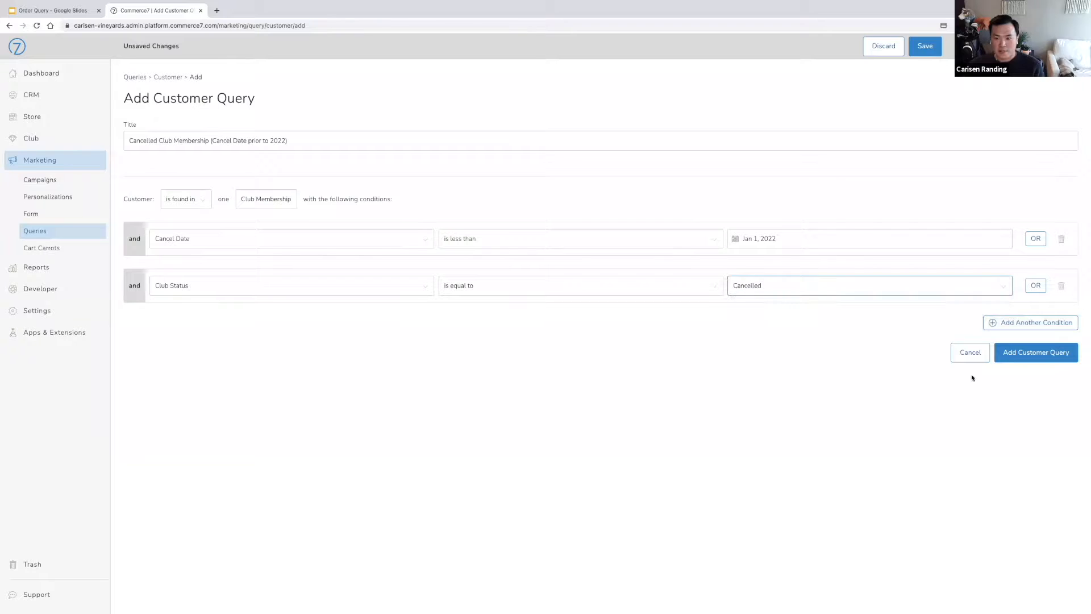
left_click(1018, 355)
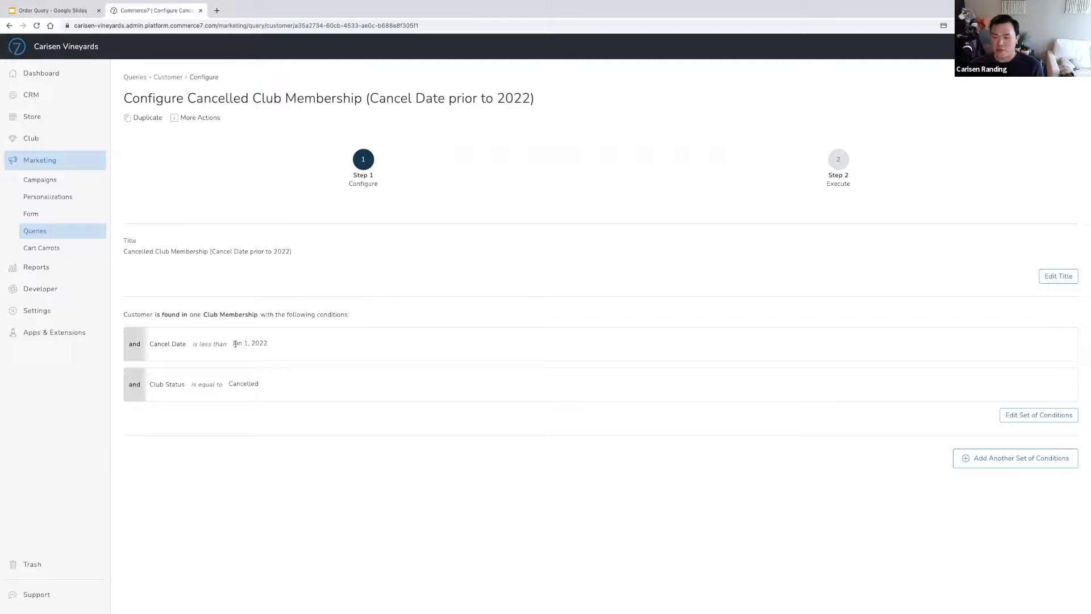
Step: Create a tag titled "Cancelled Club Members before 2022" from the cancelled club membership query's results
left_click(852, 175)
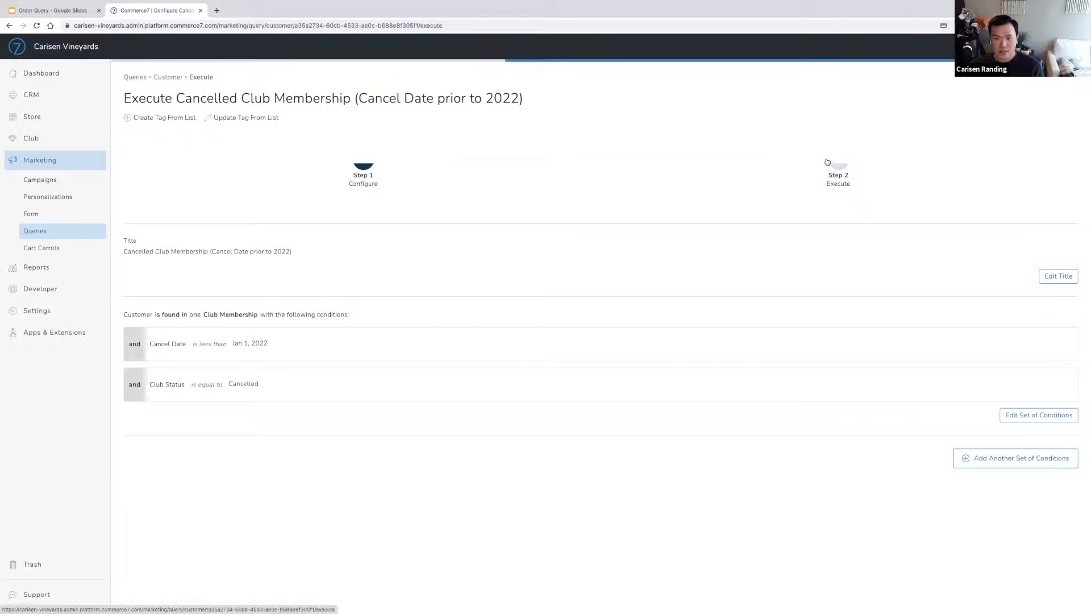
left_click(157, 117)
left_click(530, 333)
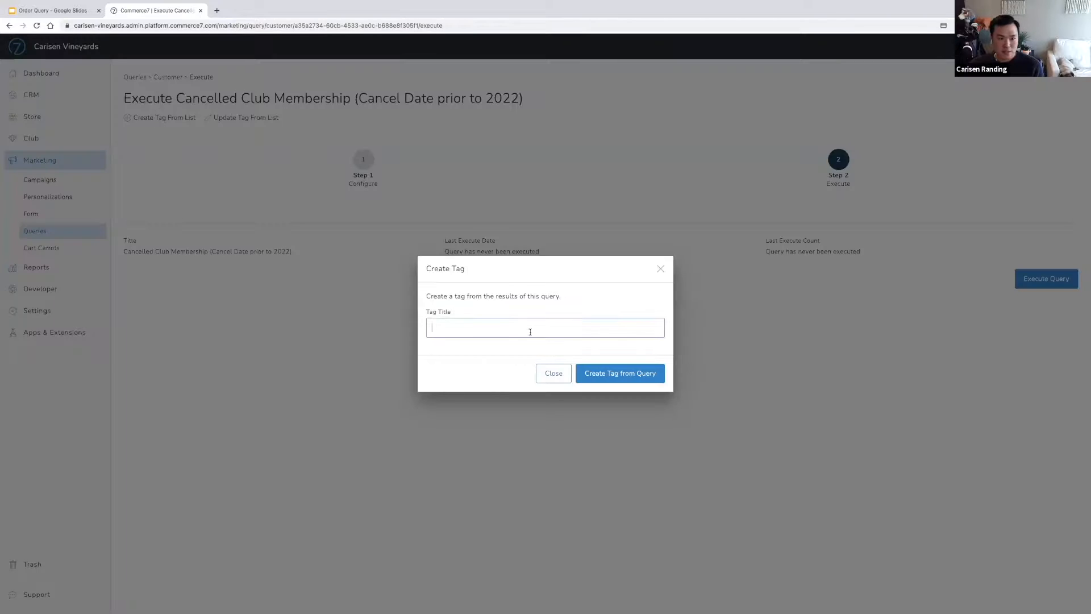
type("Cancelled Cancel")
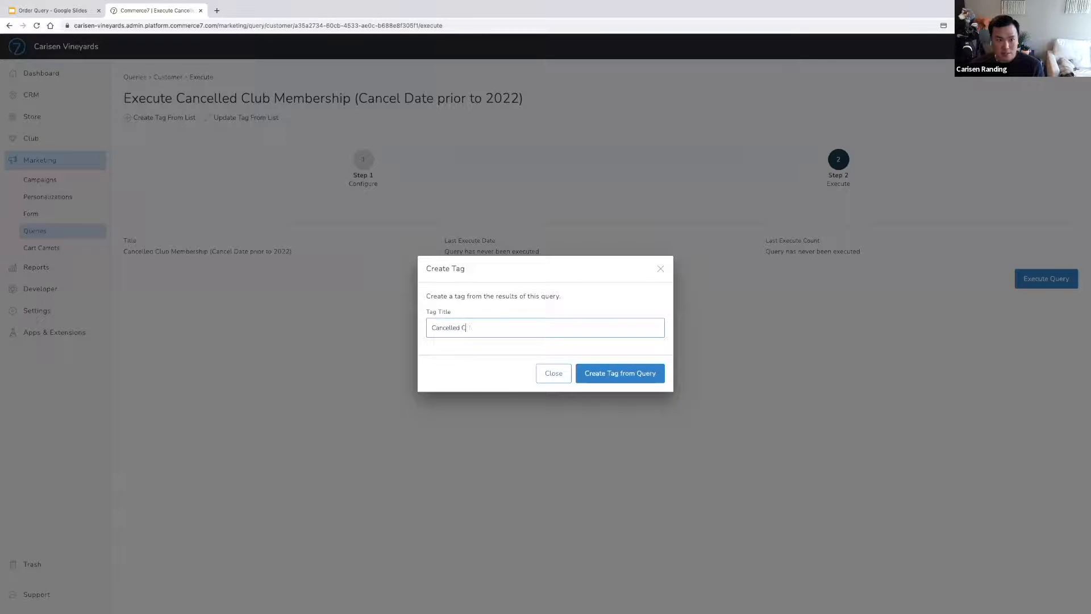
key("BackSpace")
key("BackSpace")
key("BackSpace")
key("BackSpace")
type("lub Members fefore 2022")
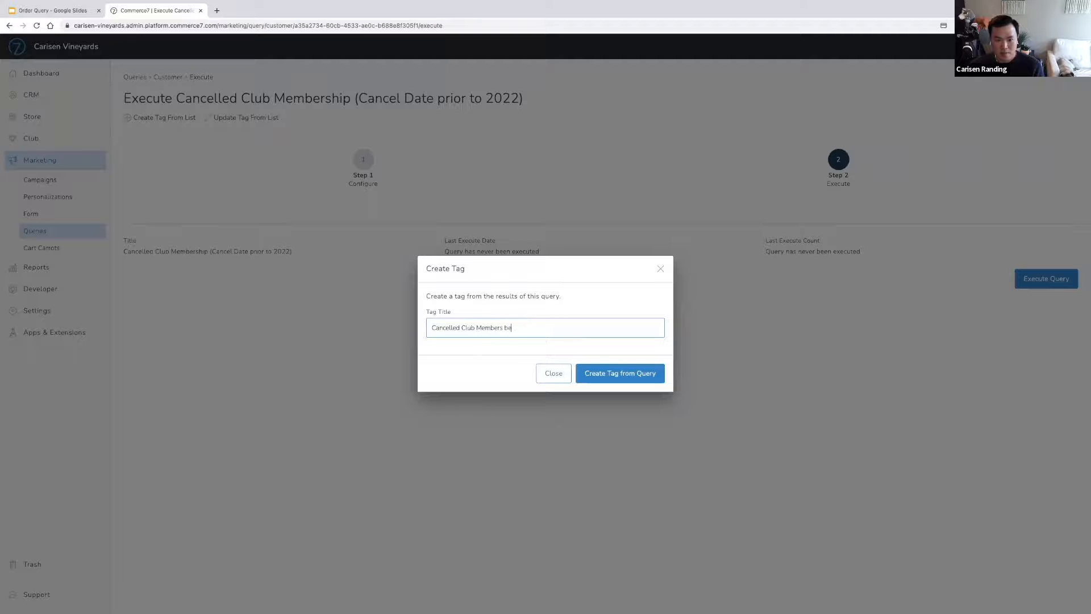
left_click(636, 378)
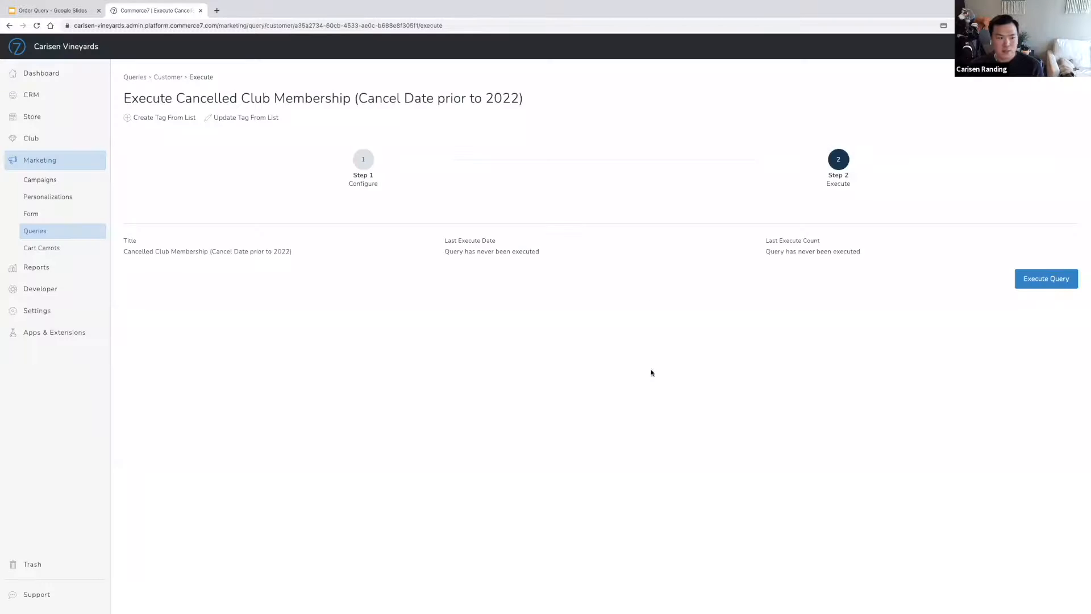
Step: In the order query "Cancelled Club Member Orders in 2022", add and save a Customer condition set requiring Tag equal to "Cancelled Club Members before 2022"
left_click(35, 231)
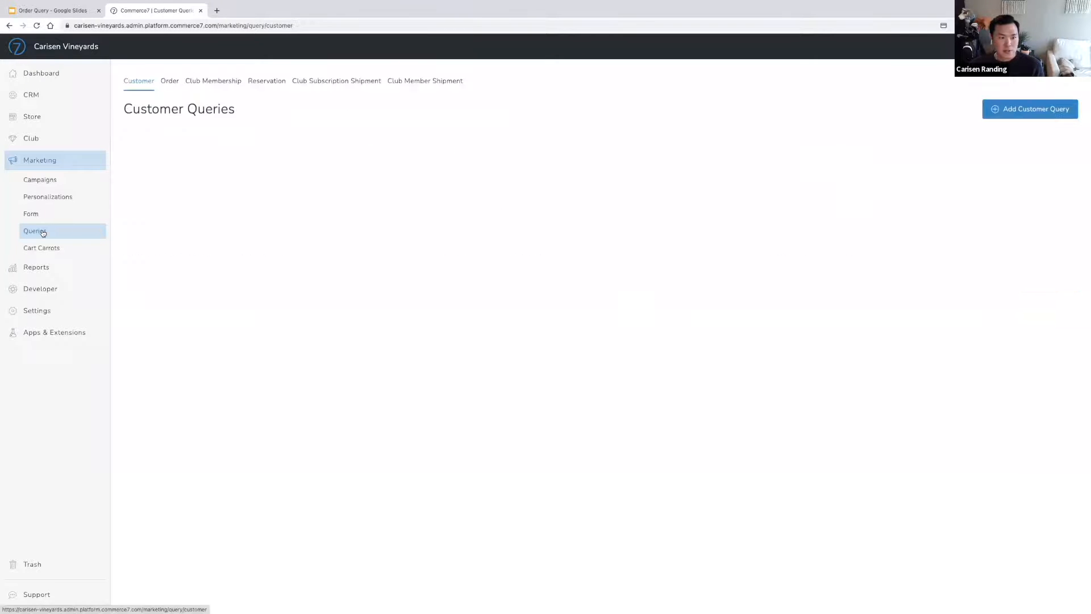
left_click(170, 81)
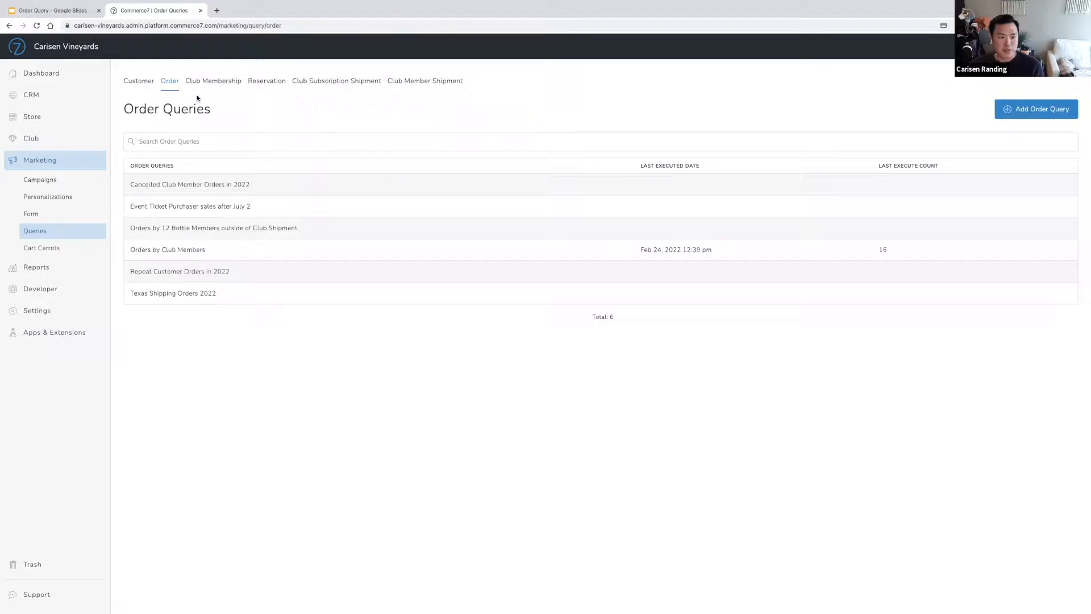
left_click(229, 185)
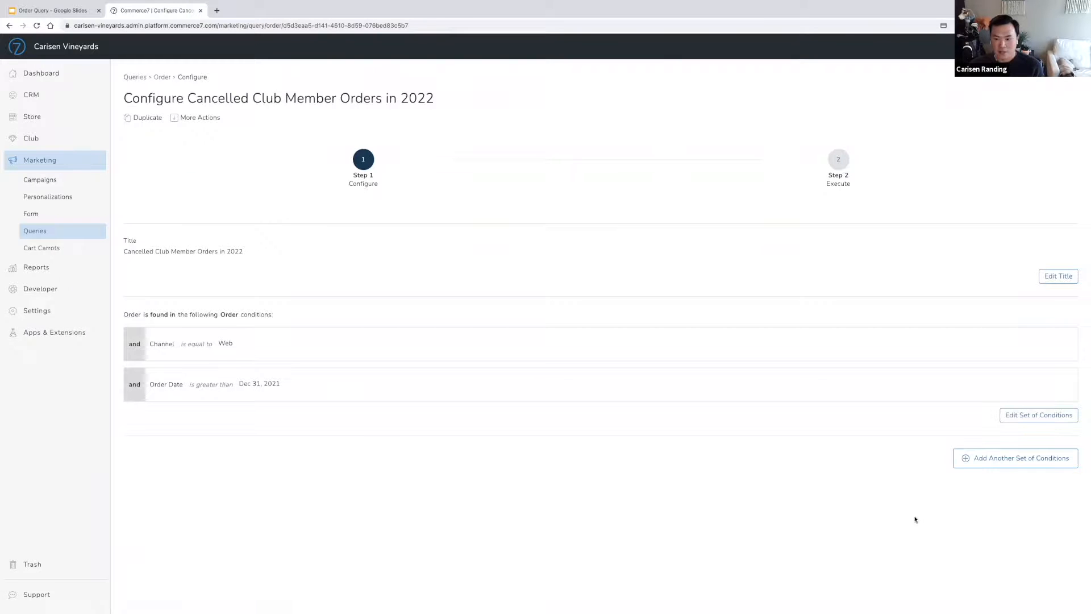
left_click(977, 459)
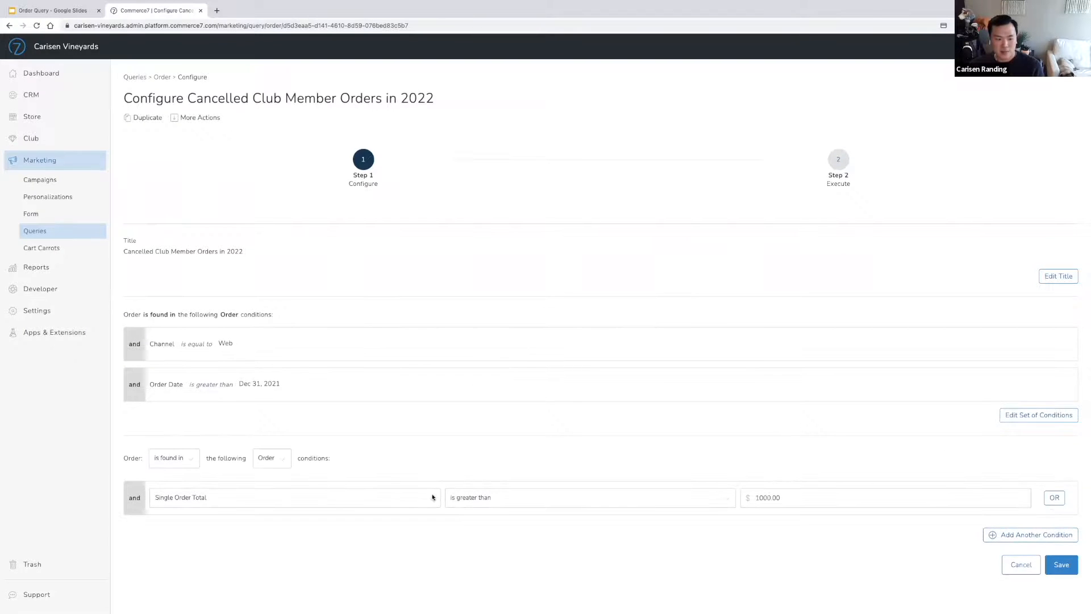
left_click(278, 463)
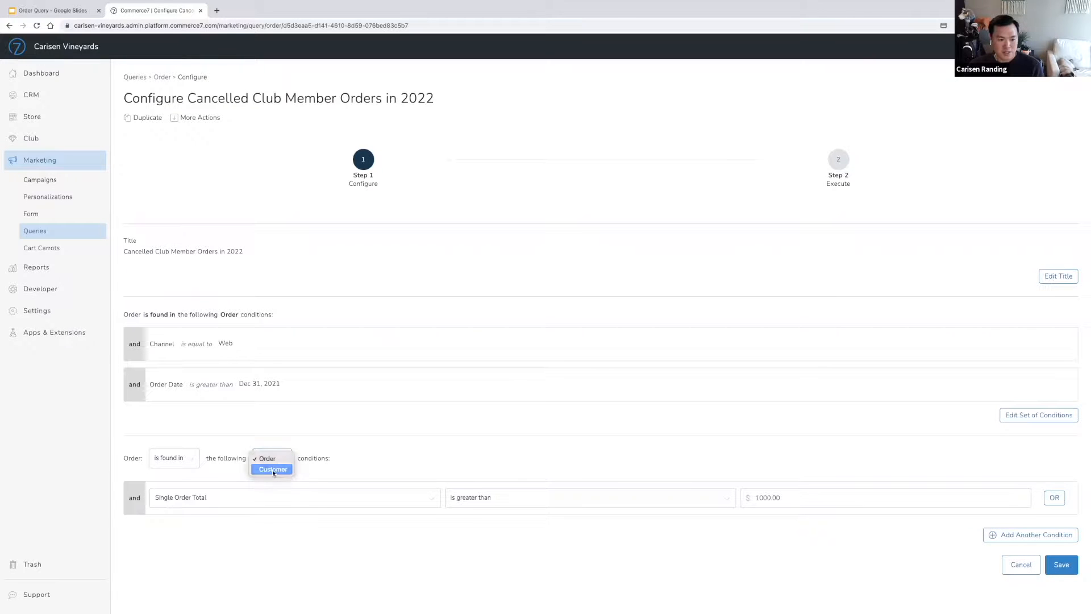
left_click(271, 469)
left_click(274, 502)
left_click(261, 488)
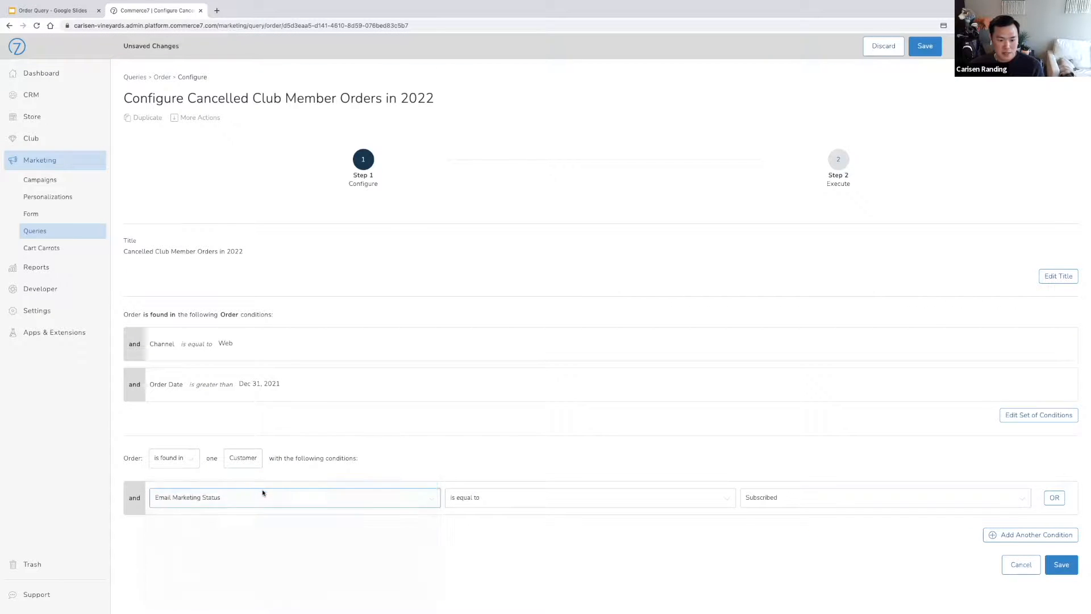
left_click(832, 499)
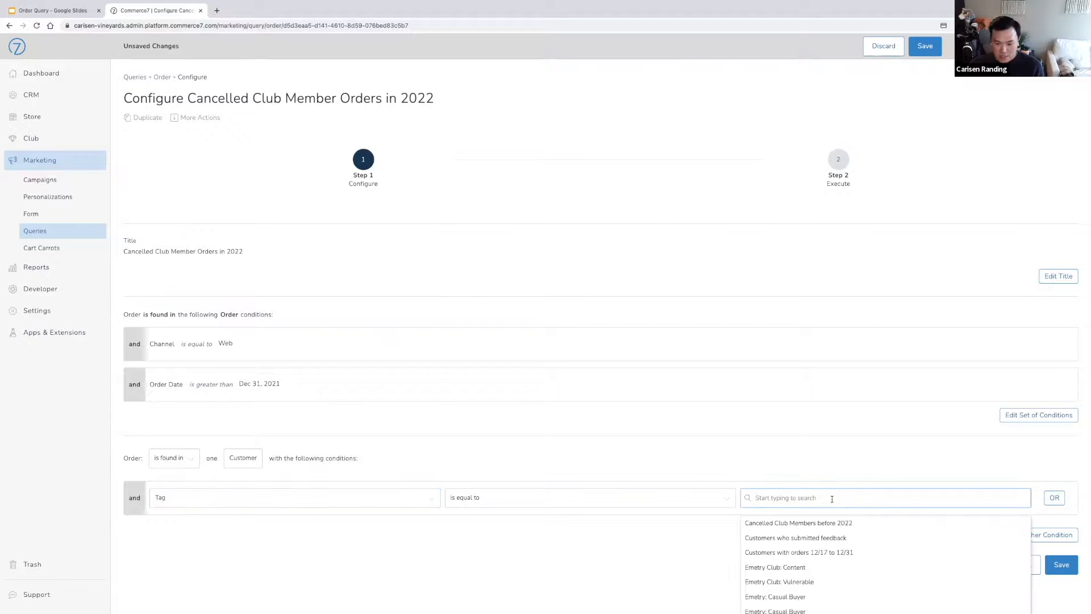
left_click(821, 522)
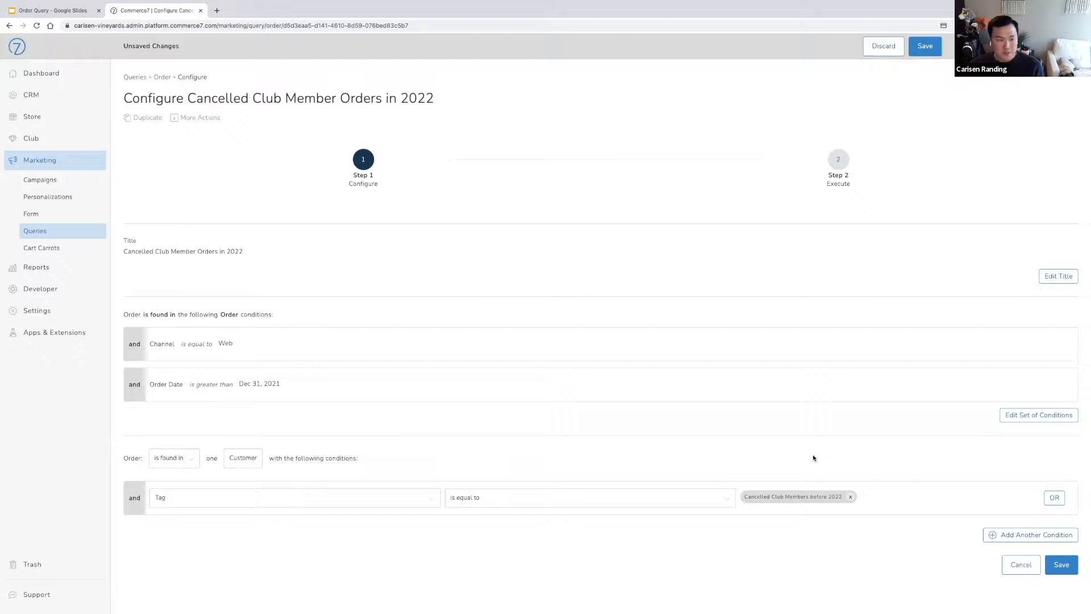
left_click(1069, 573)
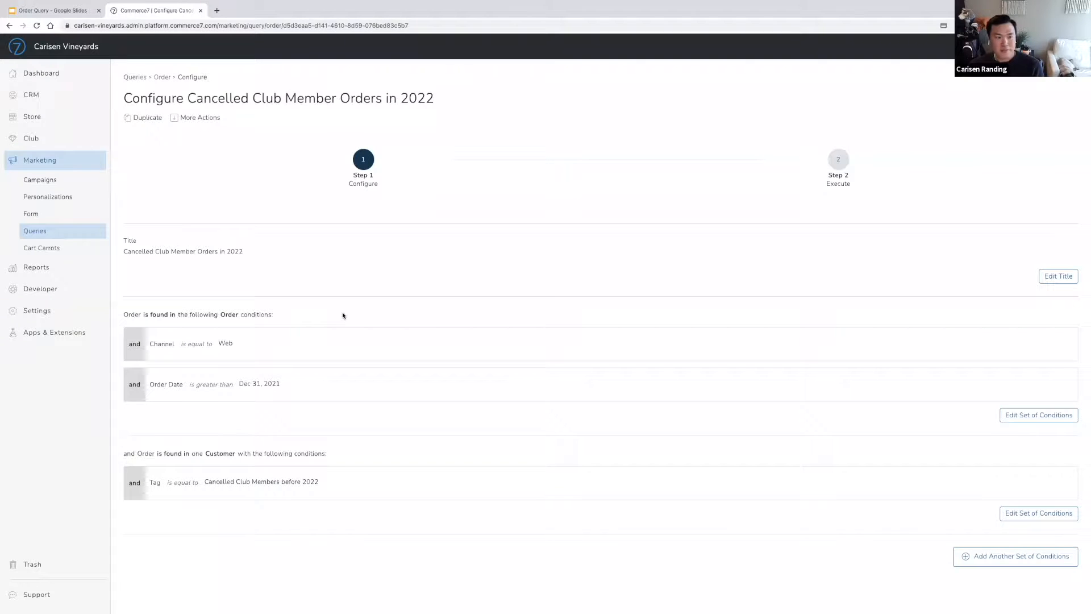
Step: Review the 50% Chardonnay discount scenario in the Google Slides presentation, and return to the customer queries list in Commerce7
left_click(62, 11)
left_click(51, 406)
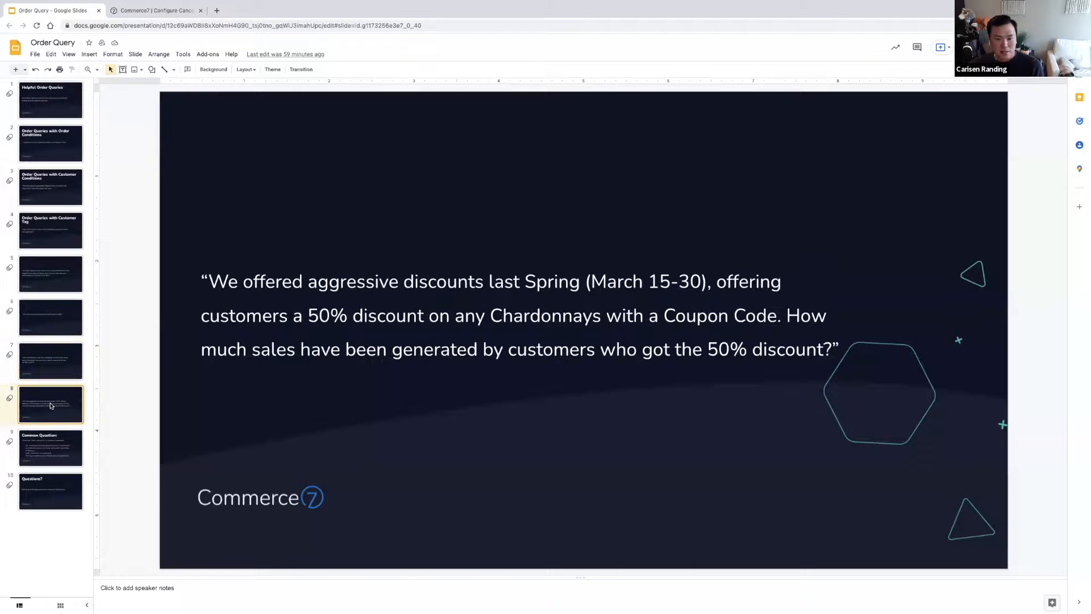
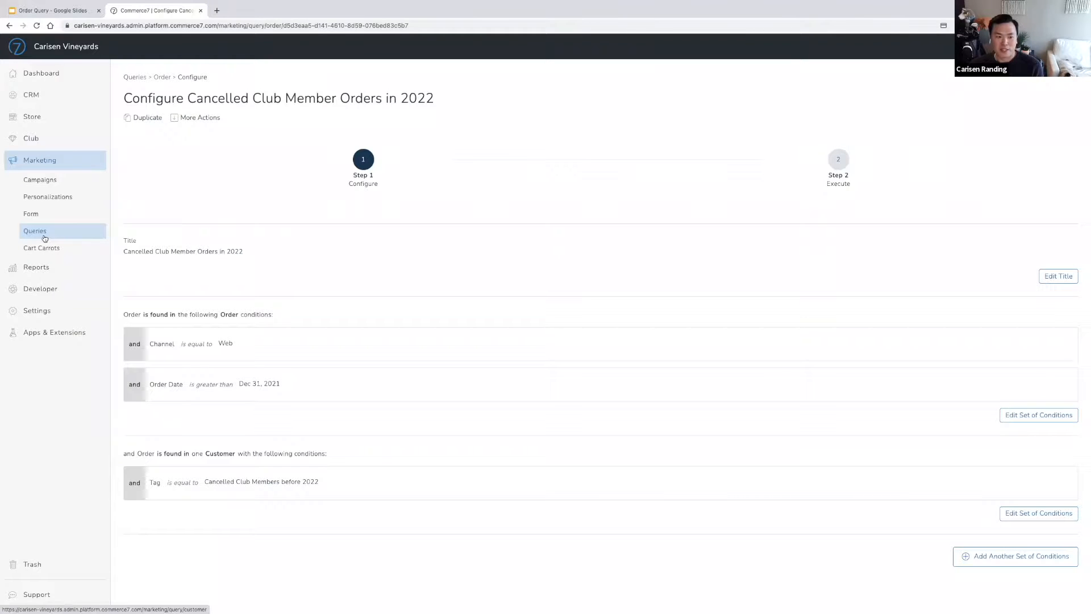
left_click(45, 238)
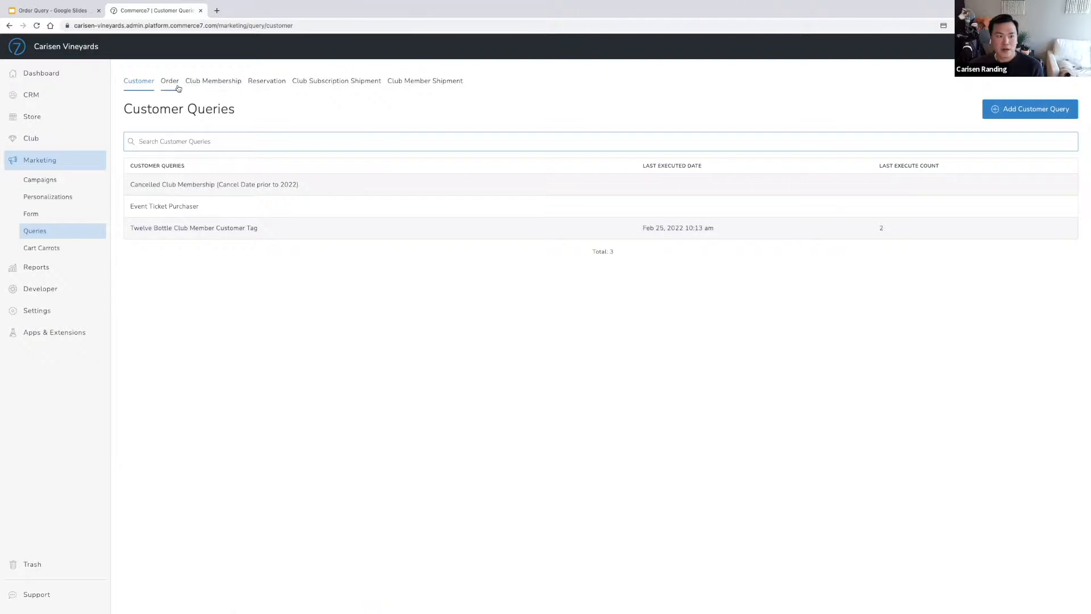
left_click(68, 11)
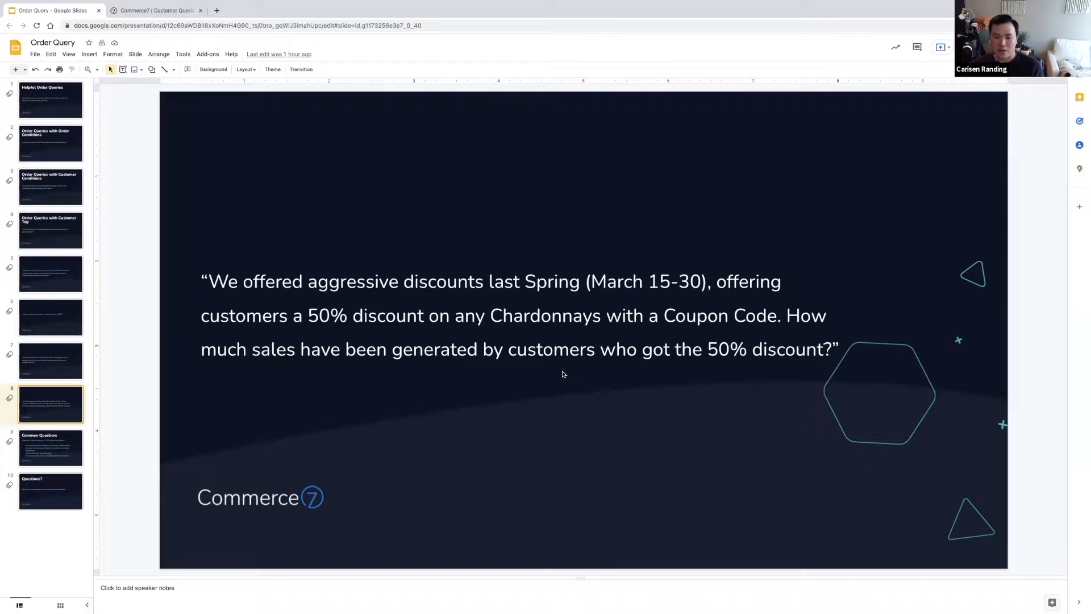
left_click(178, 16)
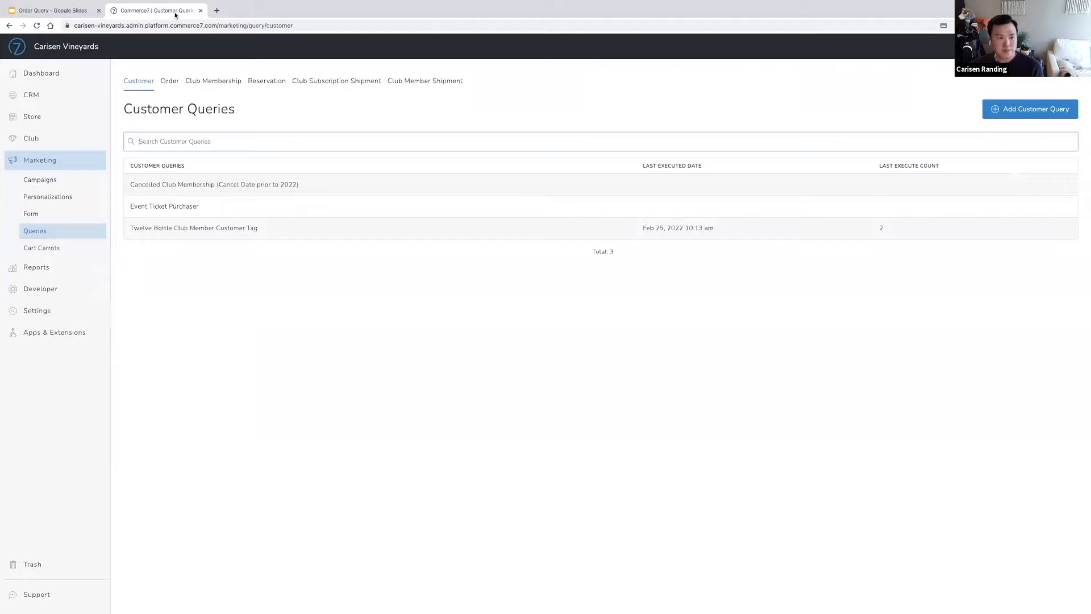
Step: Start a new customer query and title it "Customers who got 50% off Chardonnay"
left_click(1031, 110)
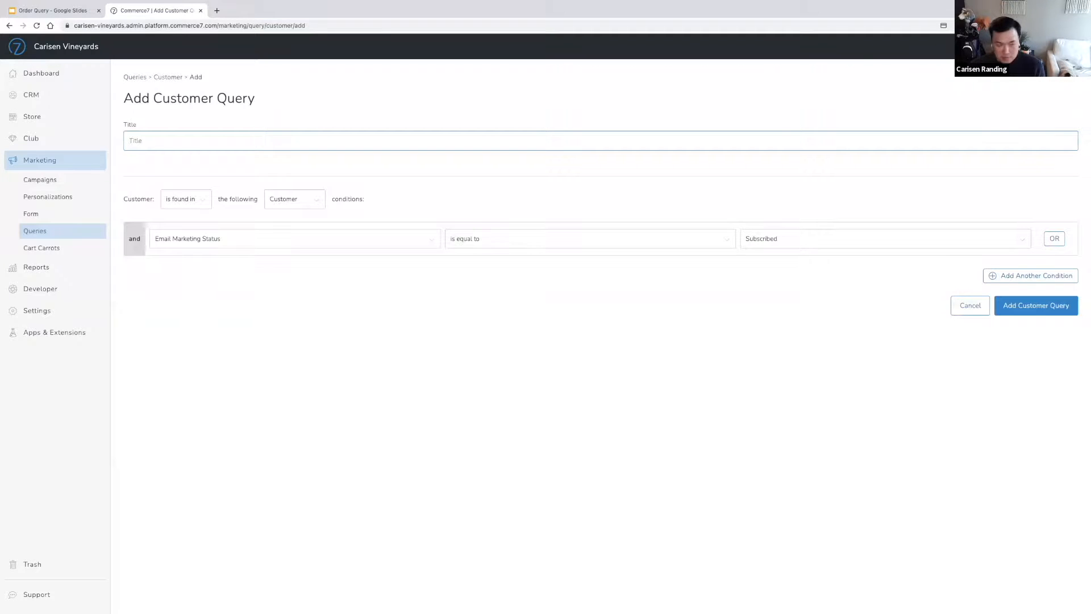
type("Customers ")
type("who used")
key("BackSpace")
key("BackSpace")
key("BackSpace")
key("BackSpace")
type("got 50% off sChardonnay")
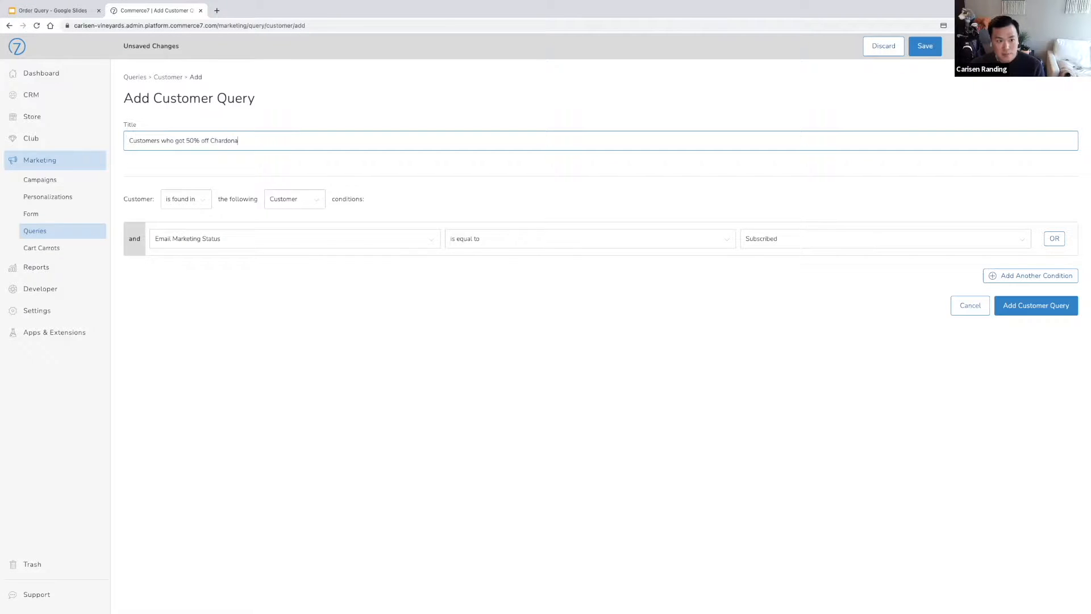
left_click(362, 316)
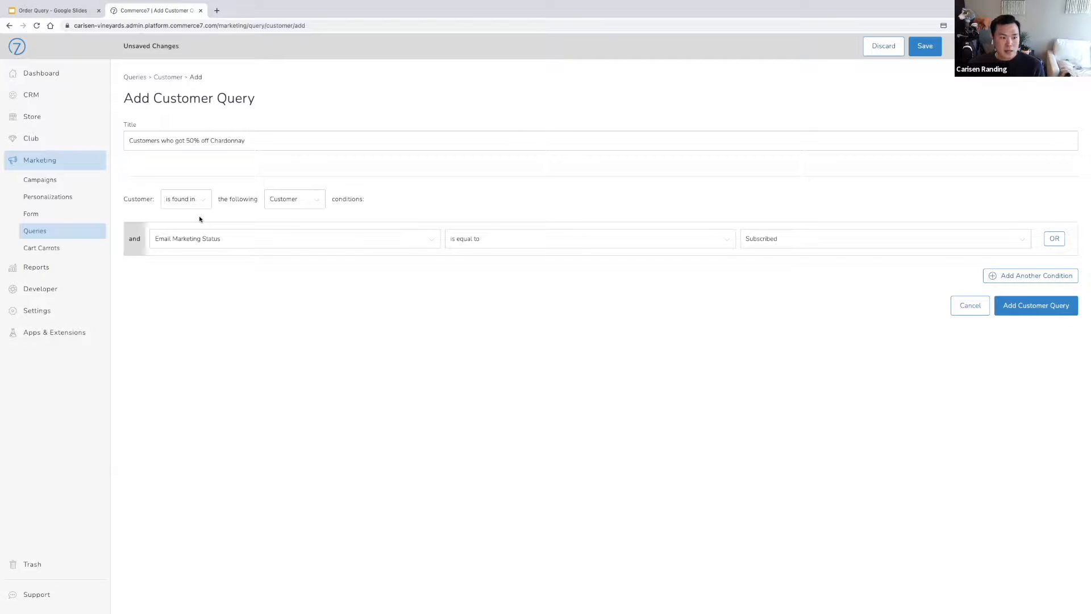
Step: Set the customer query's condition to an Order with Coupon Used equal to "New Years Promo - $10 off", and add the query
left_click(307, 204)
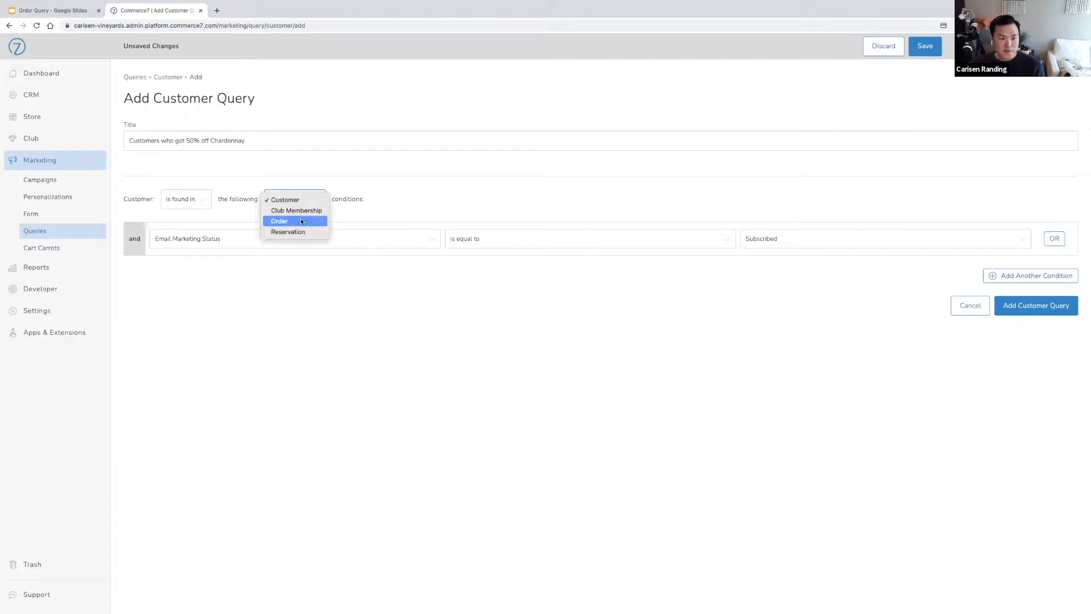
left_click(302, 222)
left_click(290, 239)
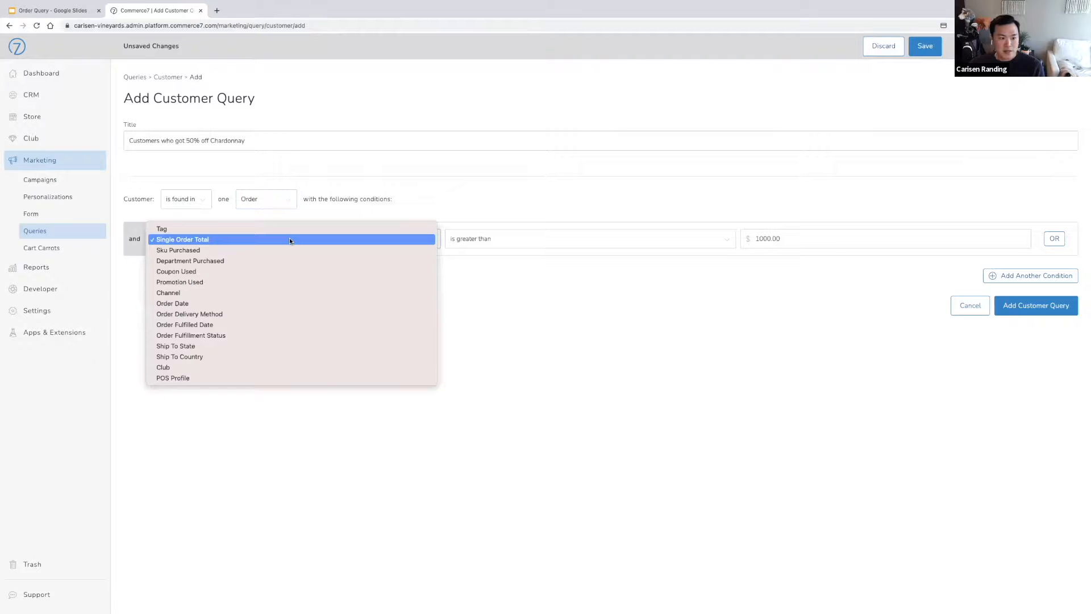
left_click(288, 271)
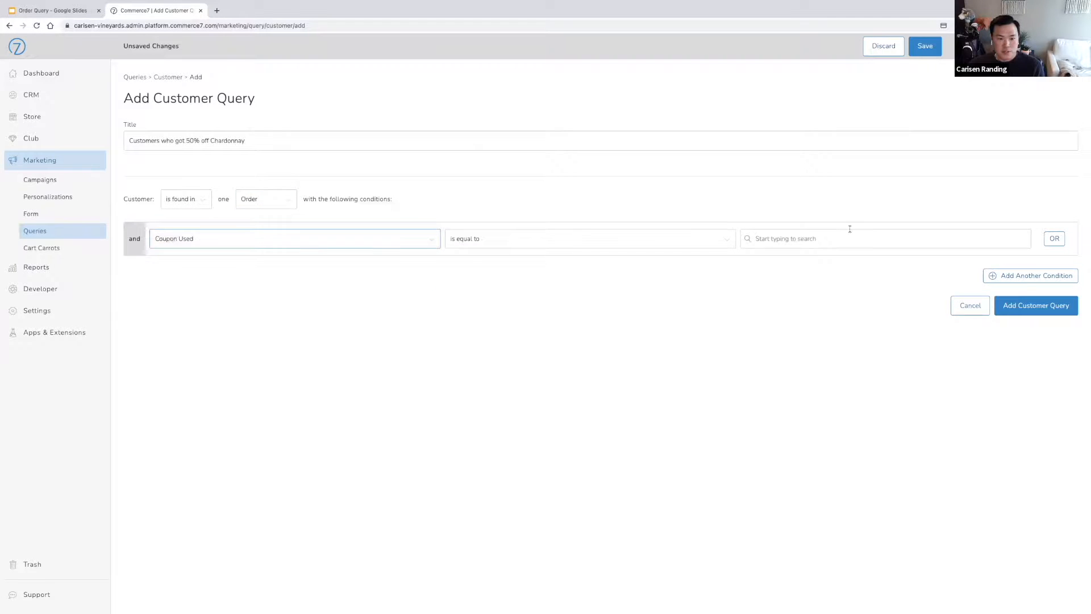
left_click(867, 235)
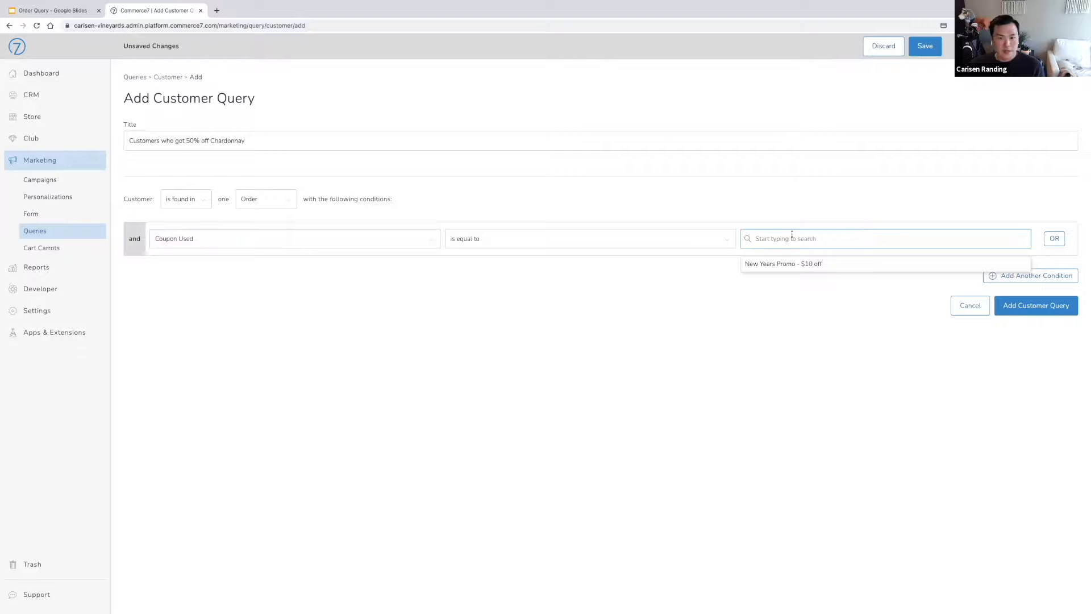
left_click(788, 264)
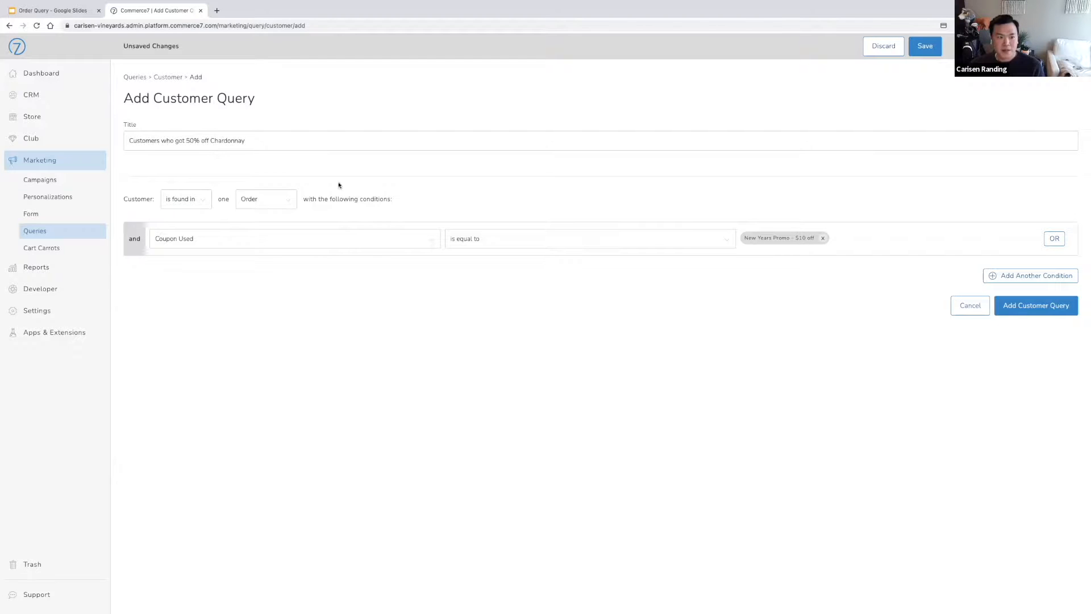
left_click(1017, 313)
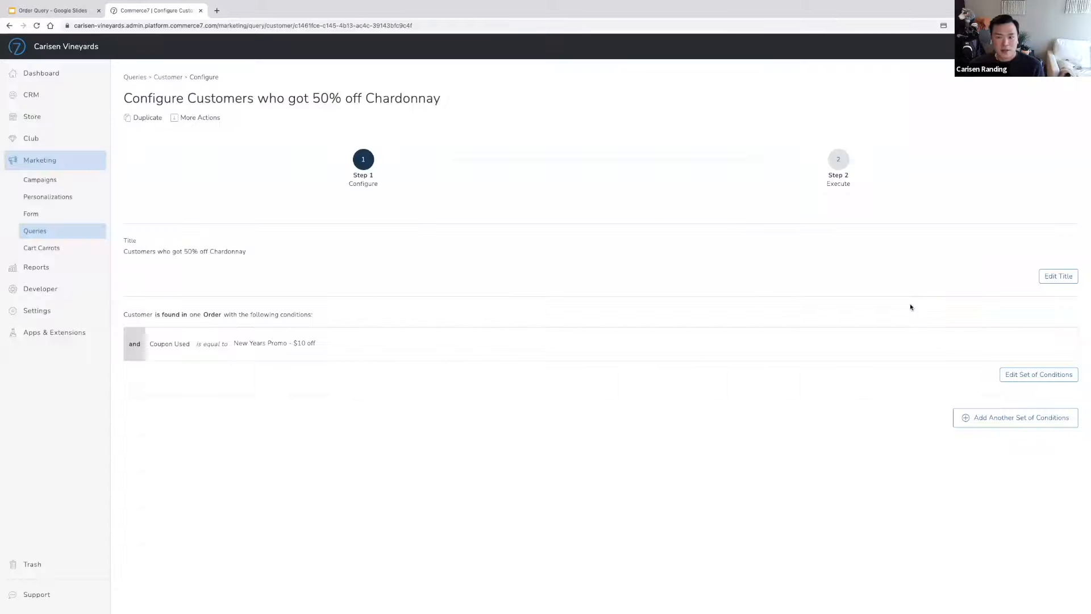
Step: Create a tag titled "Customers who got 50% off Chardonnay" from the results of this customer query
left_click(836, 160)
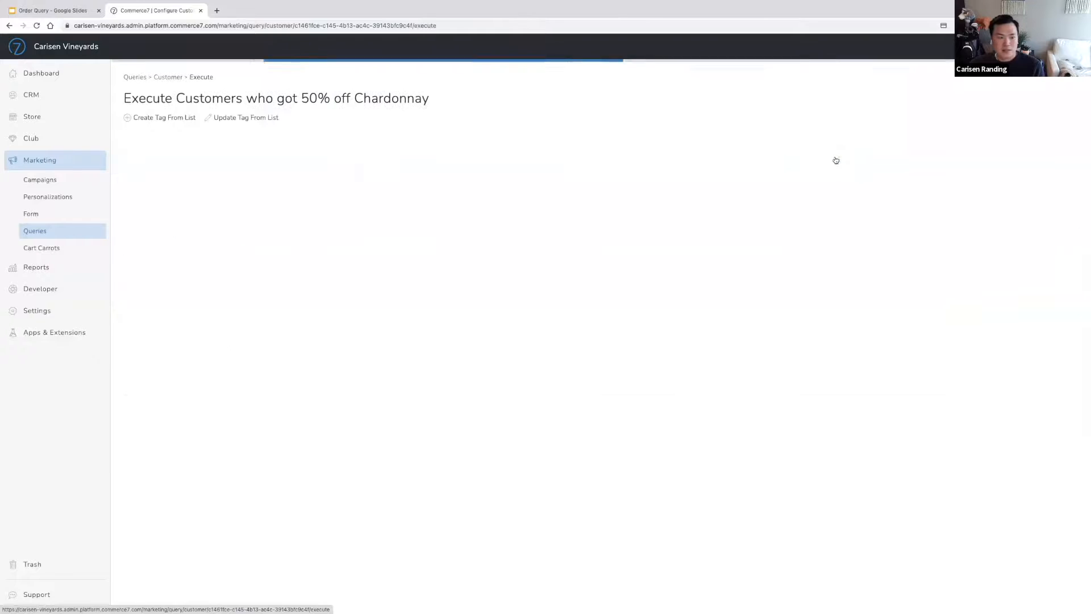
left_click(171, 117)
left_click(505, 329)
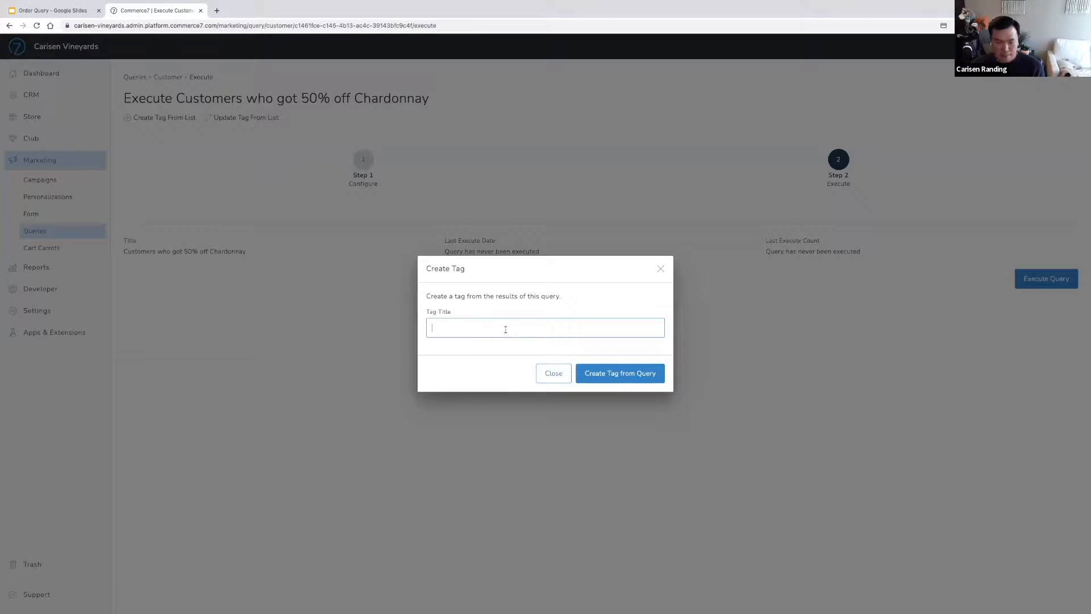
type("Customers who got 50% off Ch")
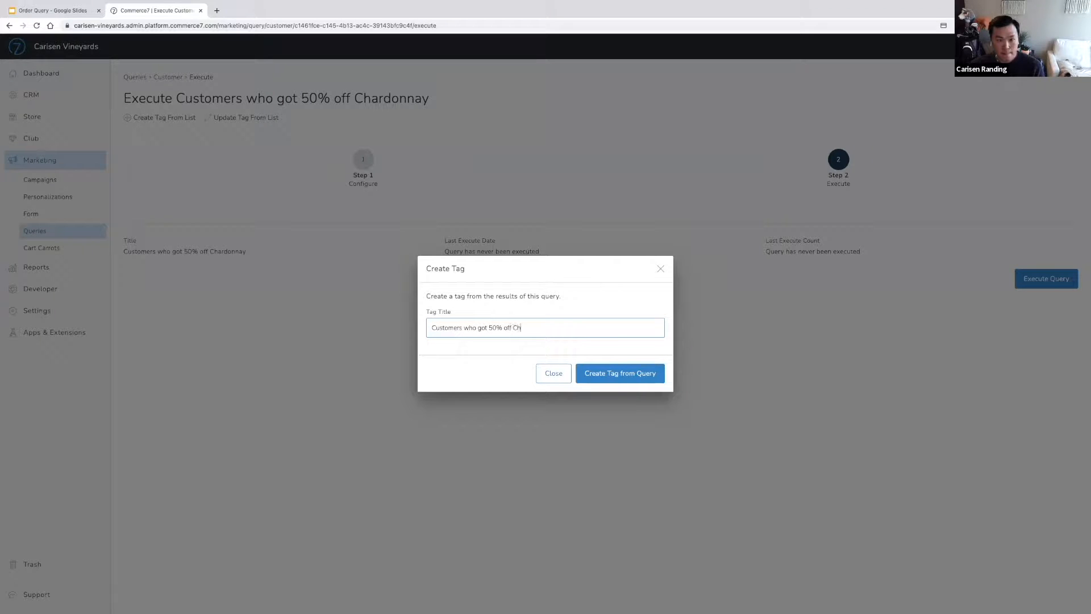
type("ardonnay")
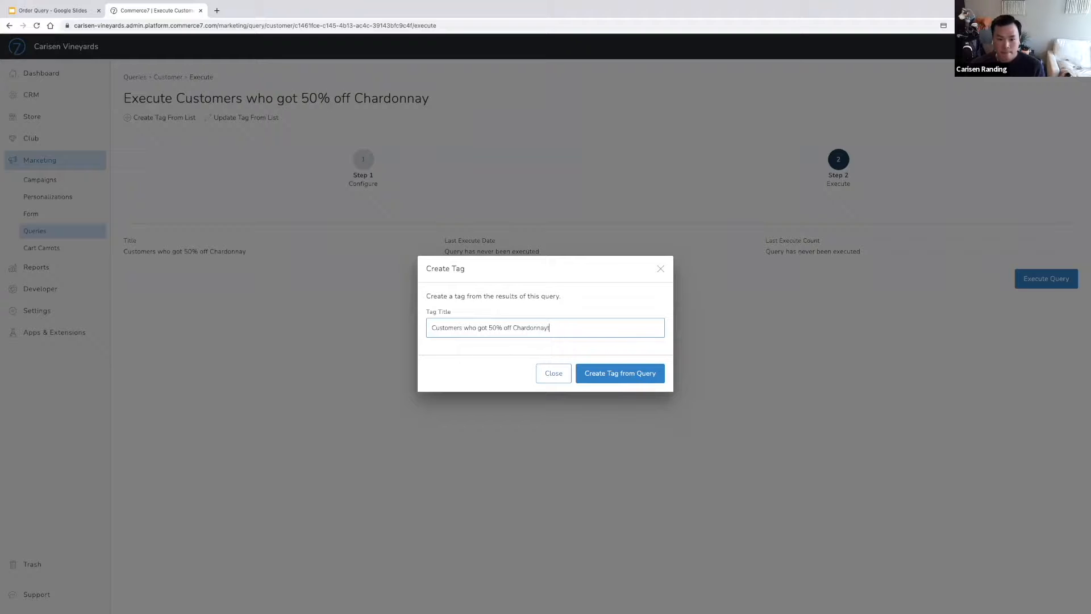
left_click(614, 376)
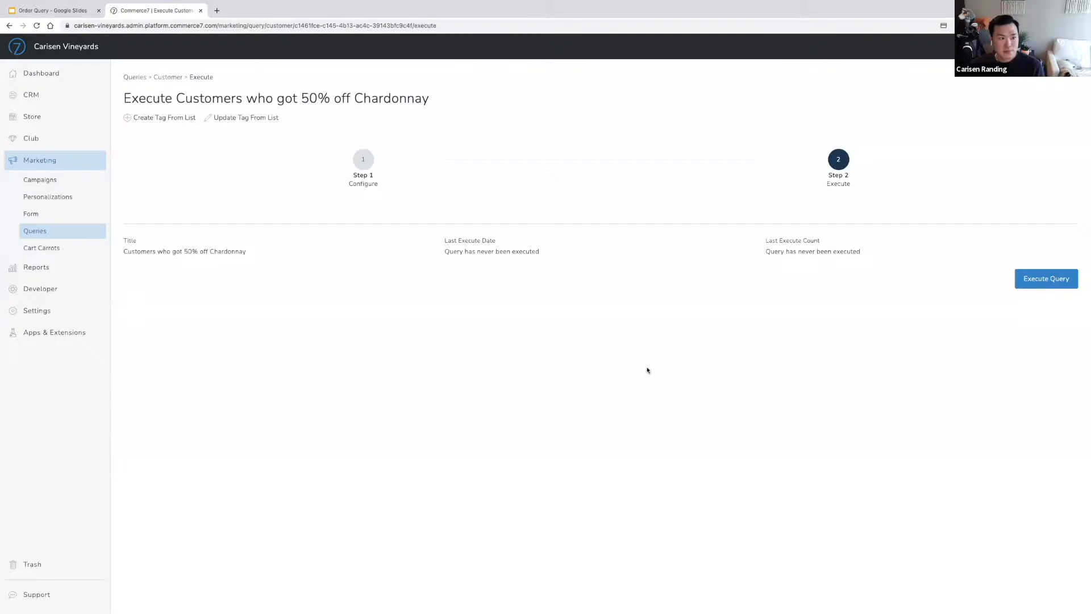
Step: Start a new order query with a Customer condition requiring Tag equal to "Customers who got 50% off Chardonnay"
left_click(40, 233)
left_click(170, 80)
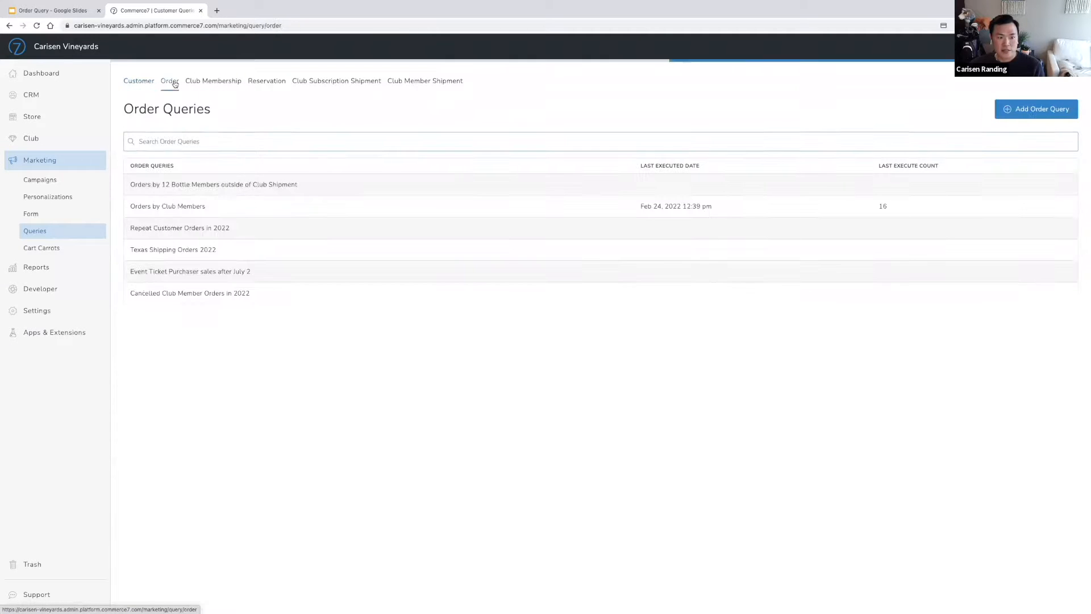
left_click(1022, 111)
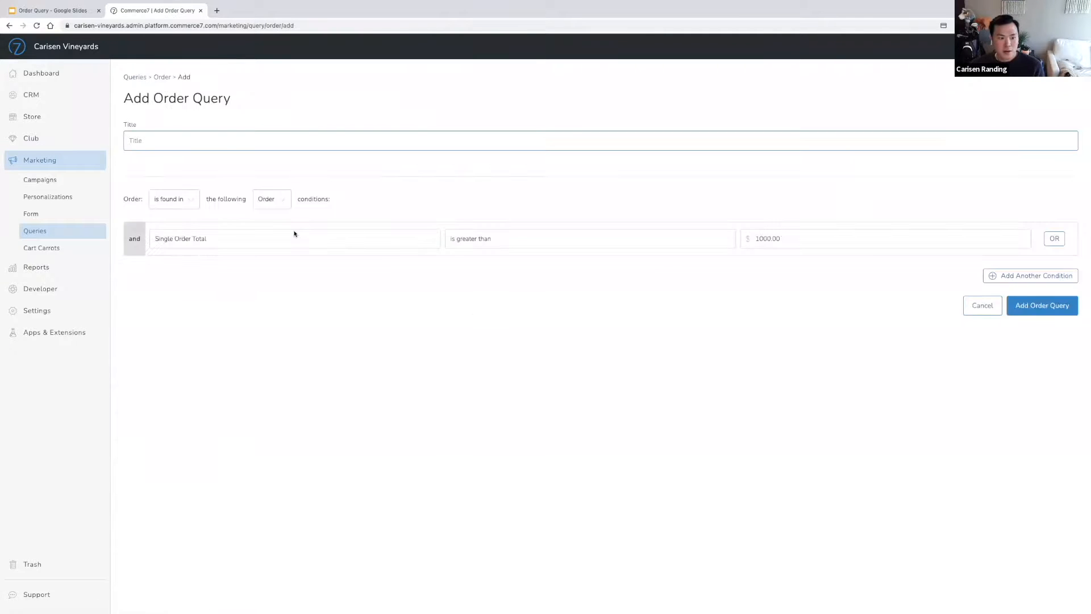
left_click(272, 200)
left_click(267, 221)
left_click(257, 250)
left_click(260, 238)
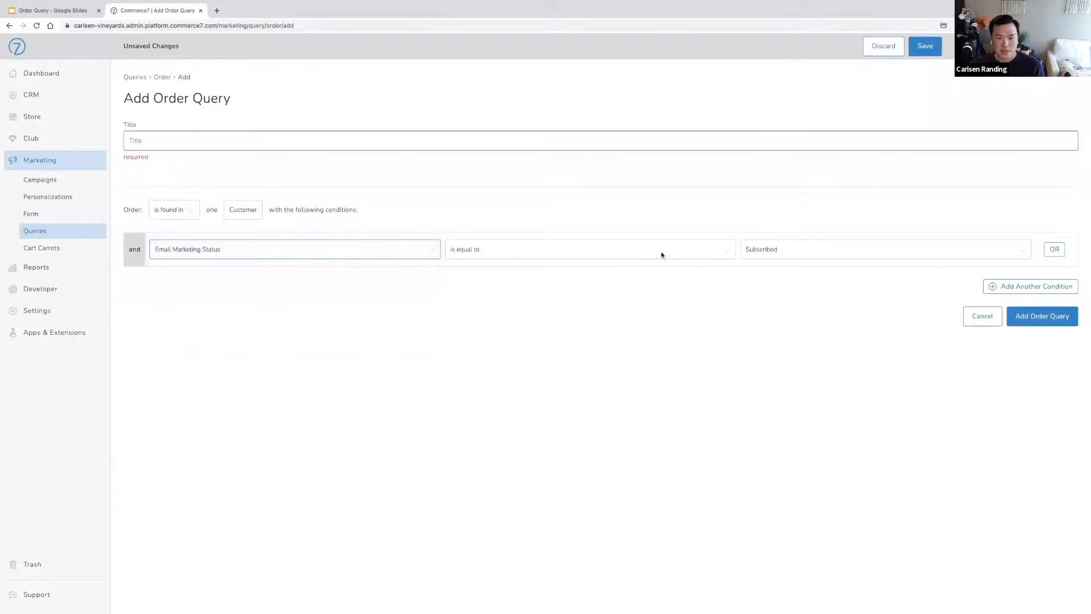
left_click(810, 251)
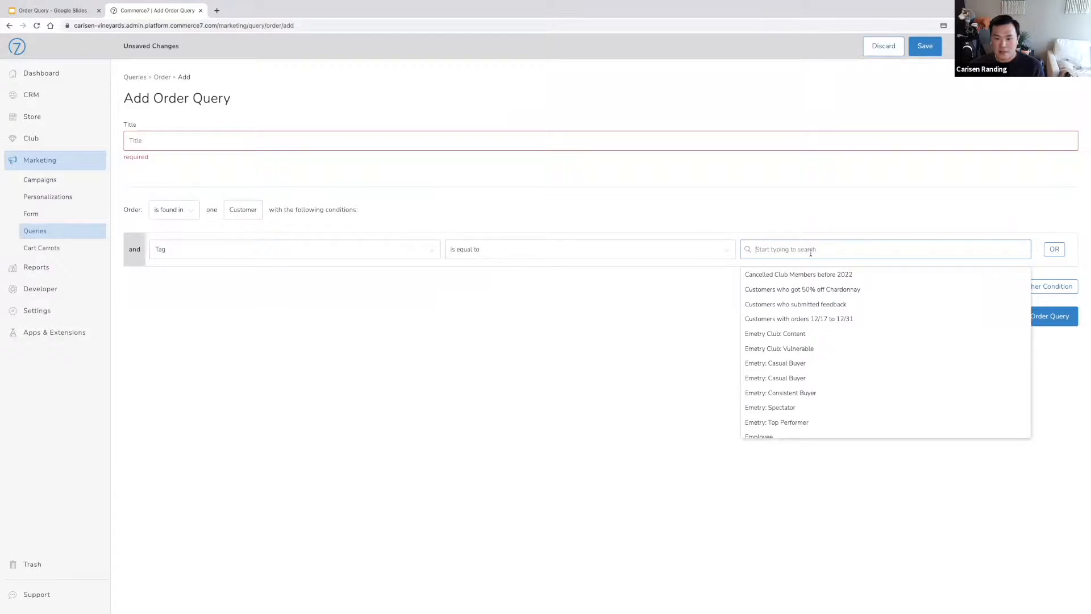
left_click(815, 290)
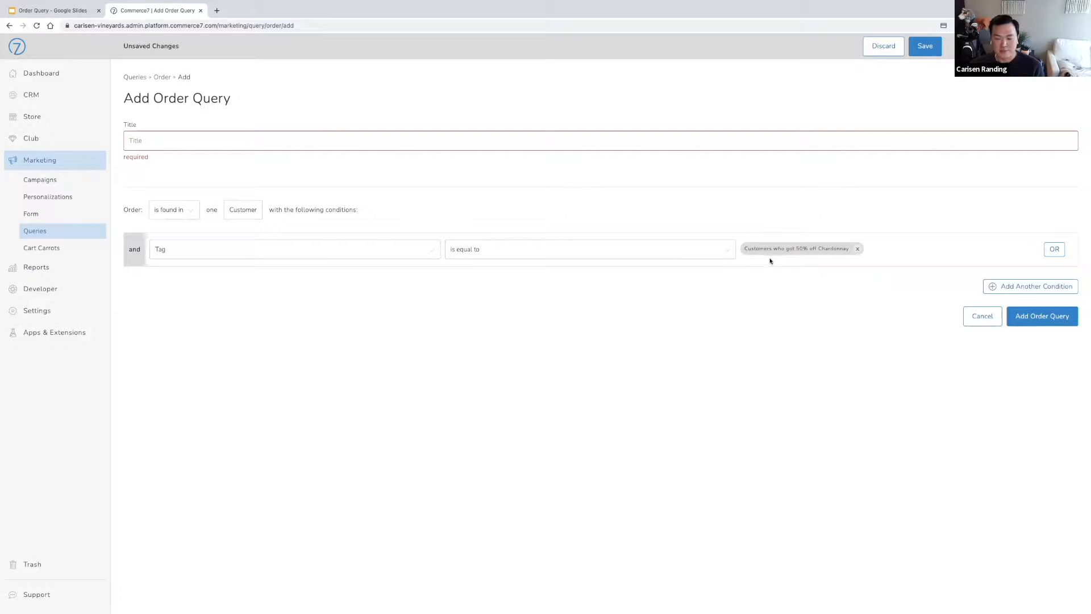
Step: Title the order query "Sales by Customers who got 50% off Chardonnay" and add it
left_click(347, 141)
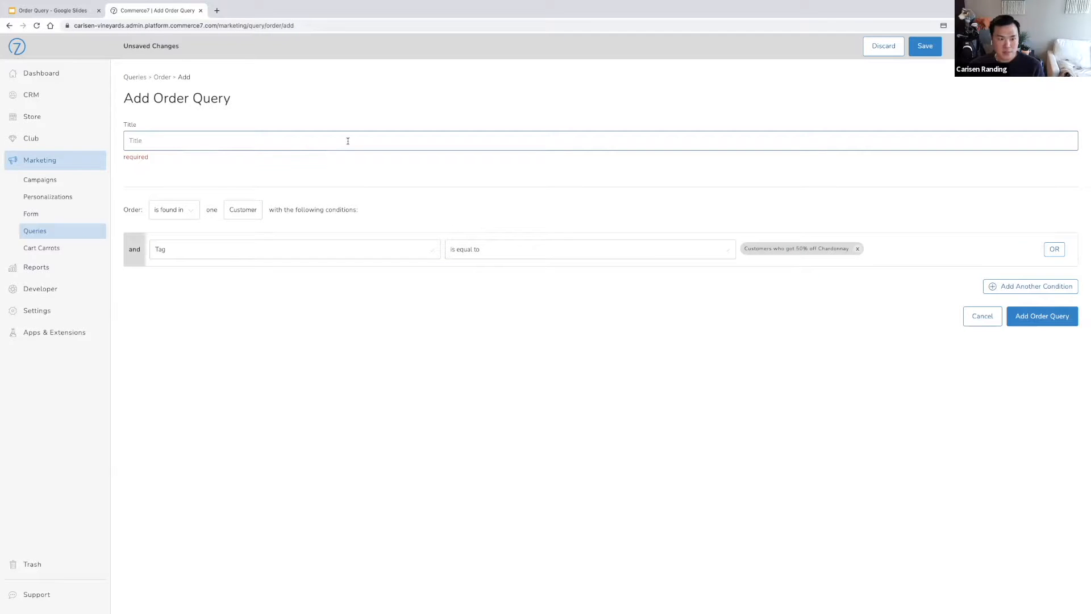
type("Sales")
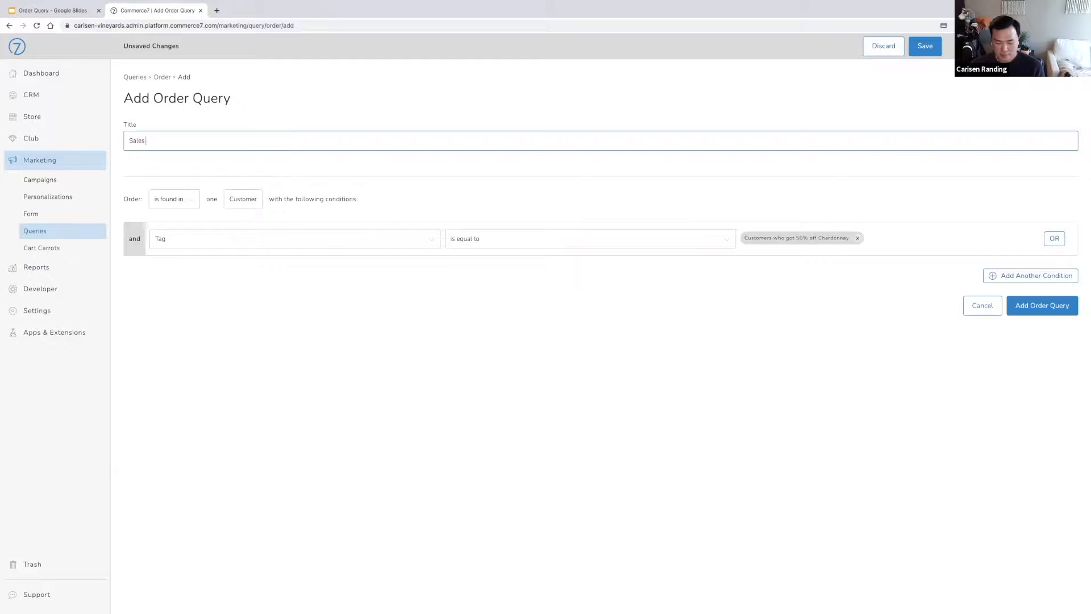
type(" by Customers who got 50% off Chardonnay")
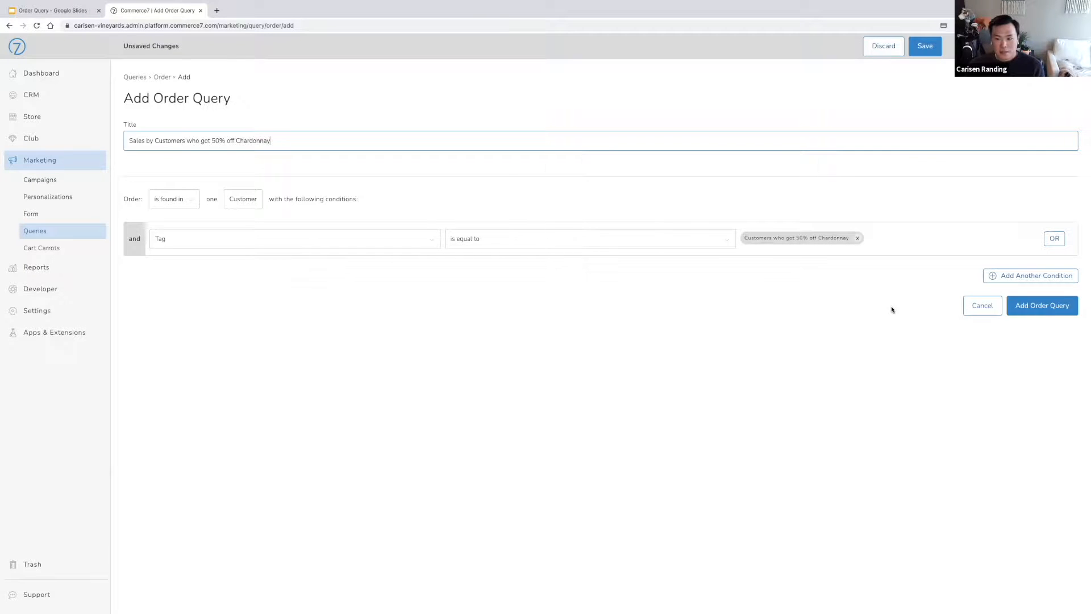
left_click(1059, 308)
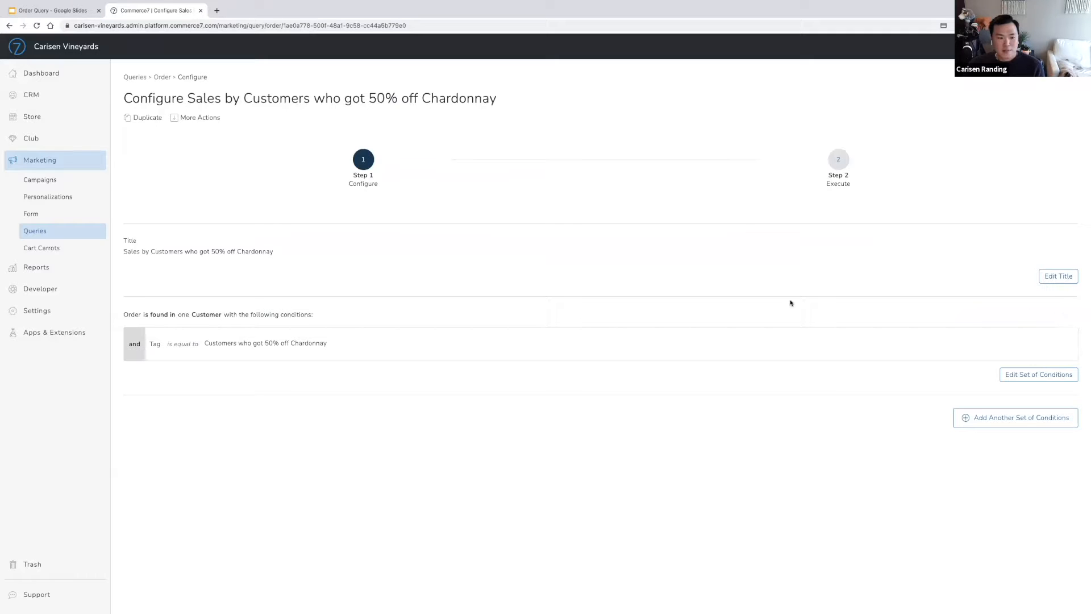
Step: Add another set of Order conditions to the query, using Order Date with the "is greater than" operator
left_click(1013, 423)
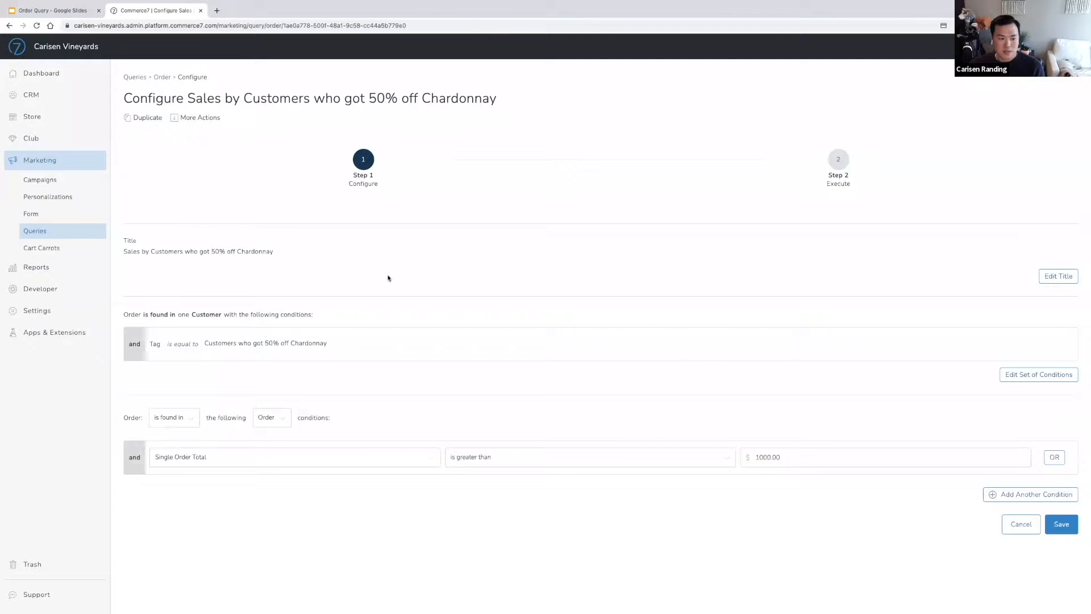
left_click(311, 458)
left_click(309, 522)
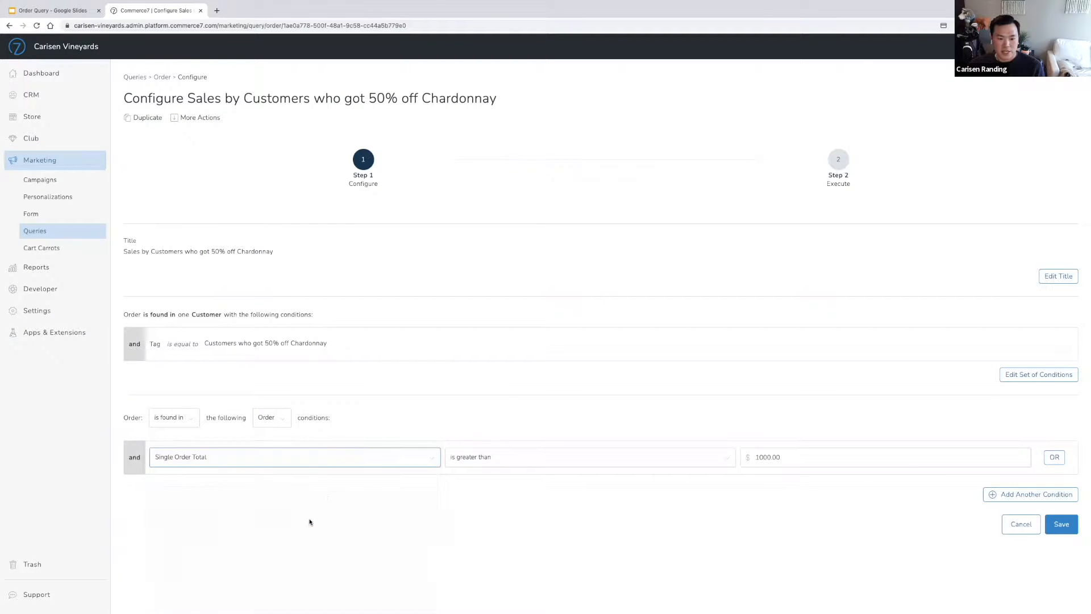
left_click(533, 458)
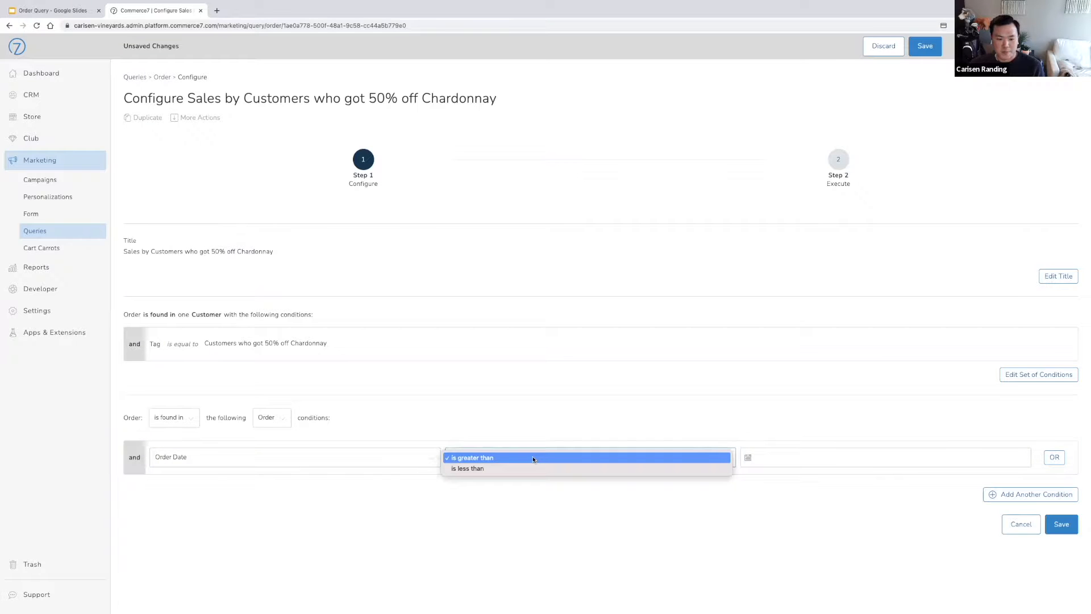
left_click(533, 457)
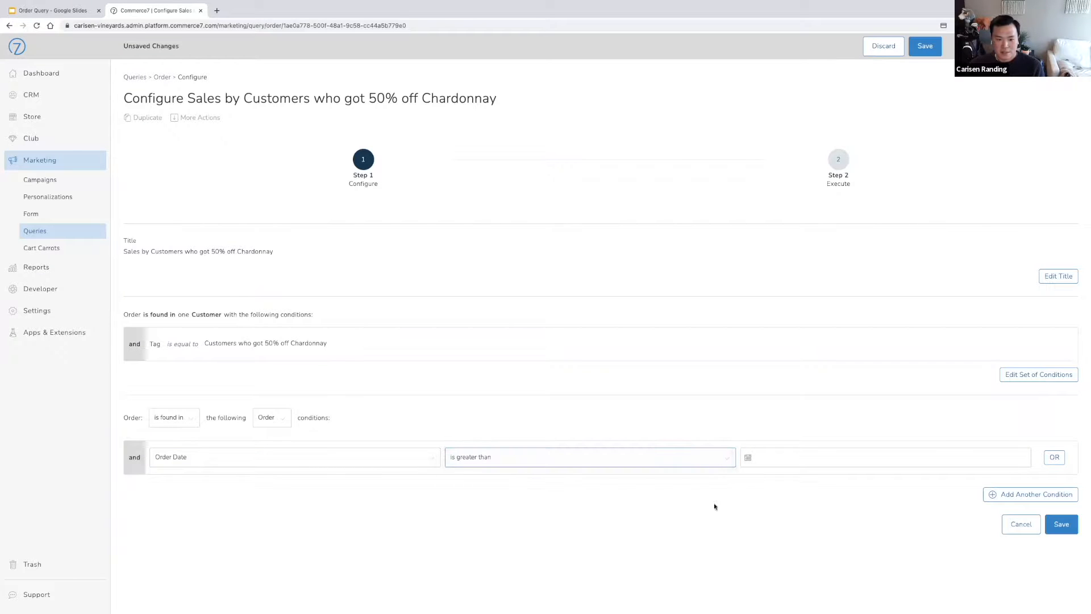
Step: Check the promotion dates in the Google Slides presentation, set the Order Date condition to Mar 30, 2021, and save the condition set
left_click(805, 460)
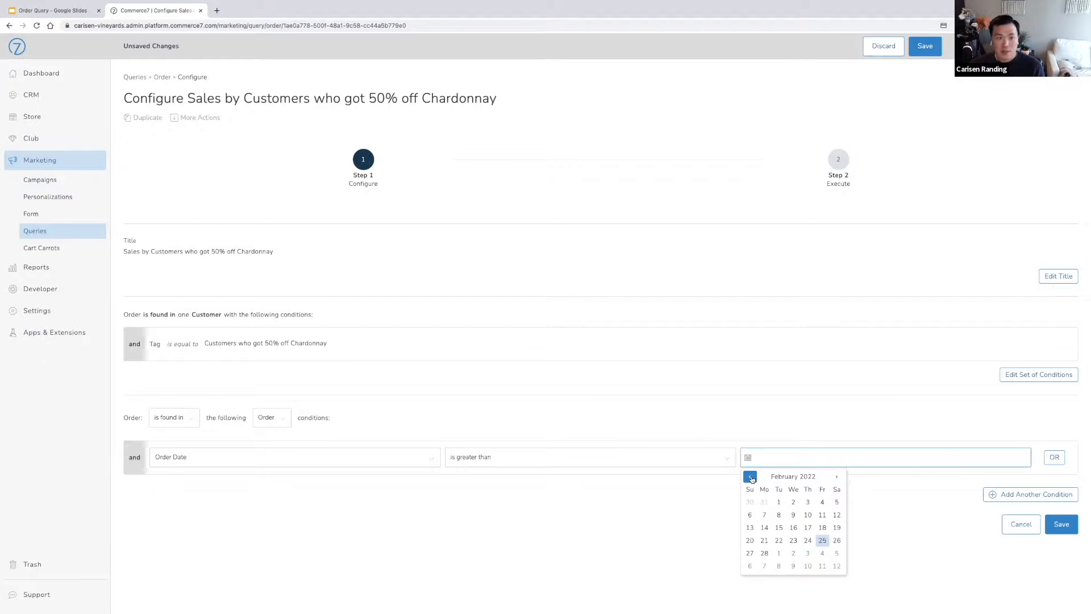
left_click(71, 8)
left_click(153, 10)
left_click(748, 475)
triple_click(749, 476)
triple_click(749, 475)
double_click(748, 476)
double_click(748, 476)
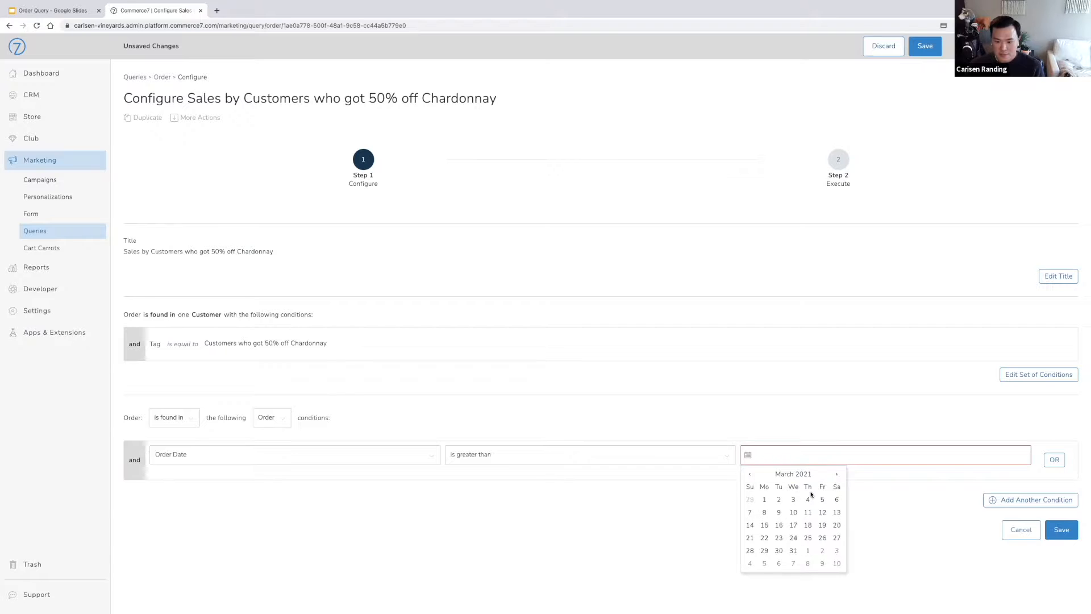
left_click(779, 551)
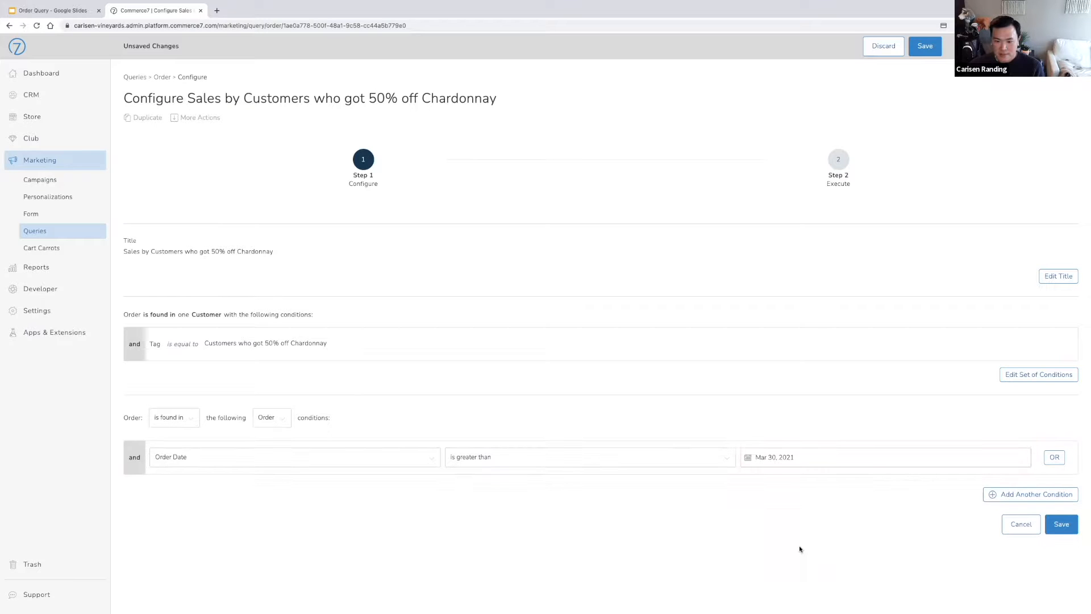
left_click(1059, 525)
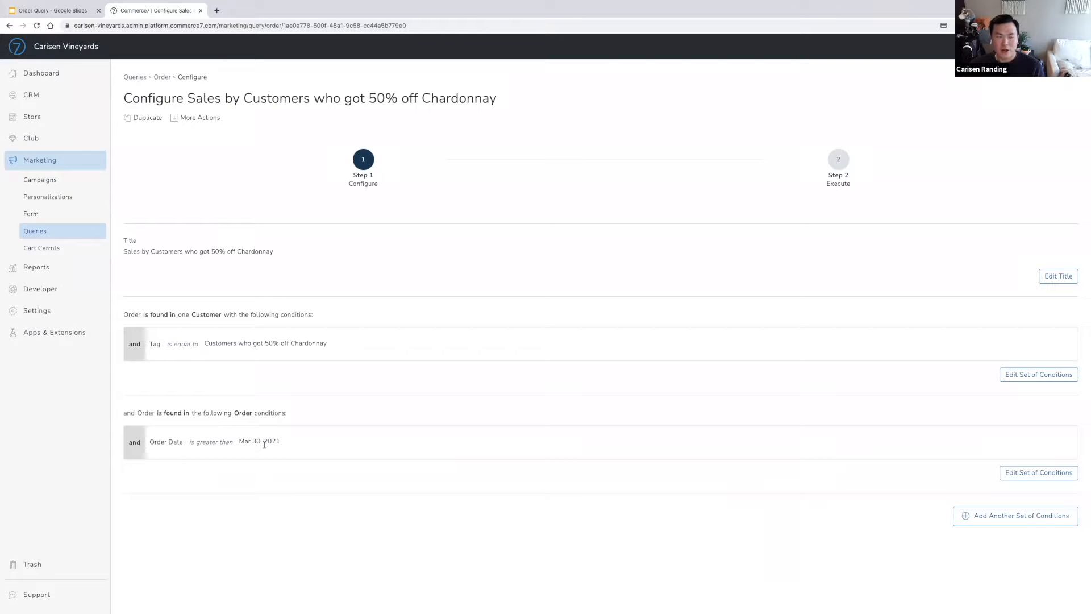
Step: Compare the Chardonnay discount scenario in the Google Slides presentation with the saved order query's conditions in Commerce7
left_click(77, 12)
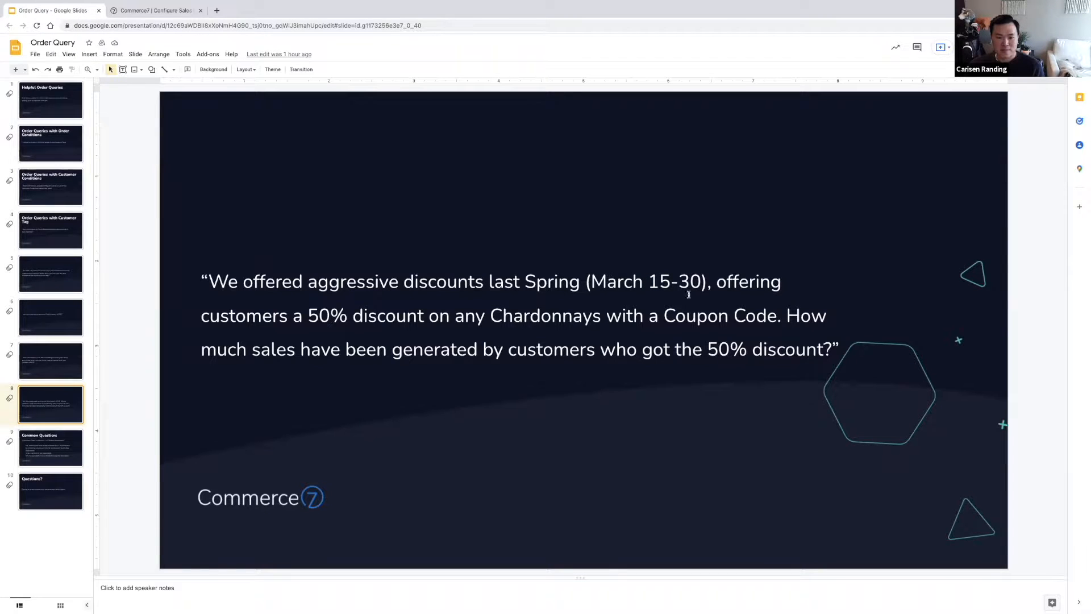
left_click(160, 12)
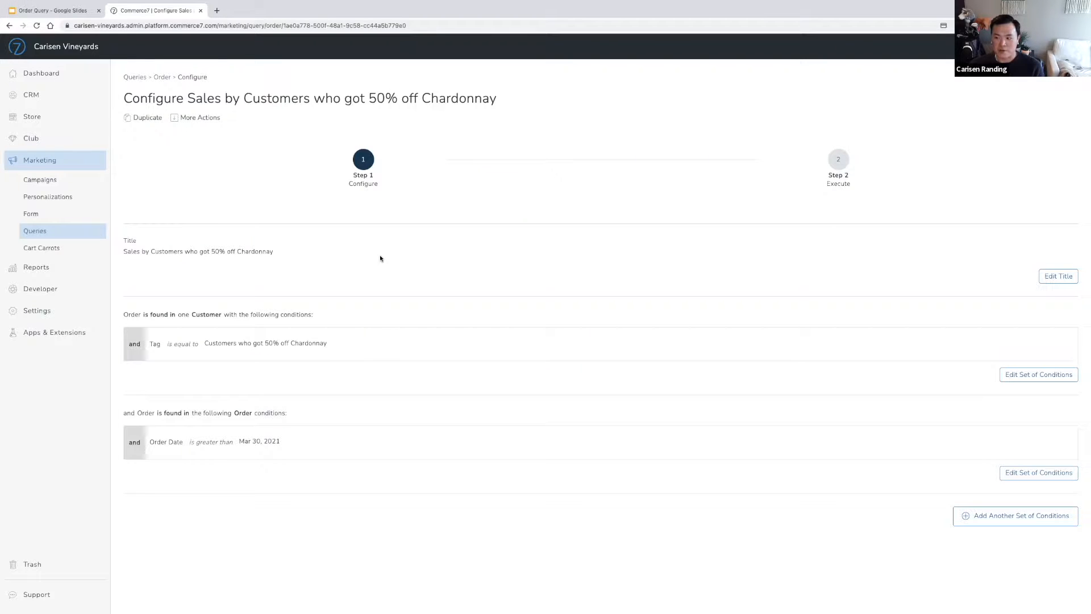
left_click(51, 10)
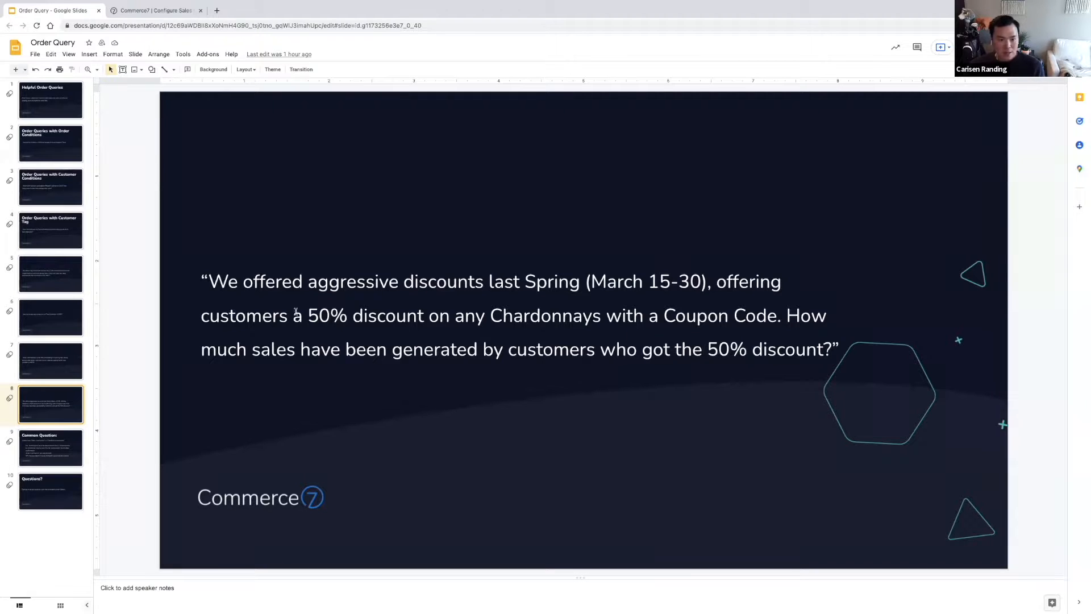
Step: Present the "Common Question" slide in full screen and reveal its text
left_click(66, 446)
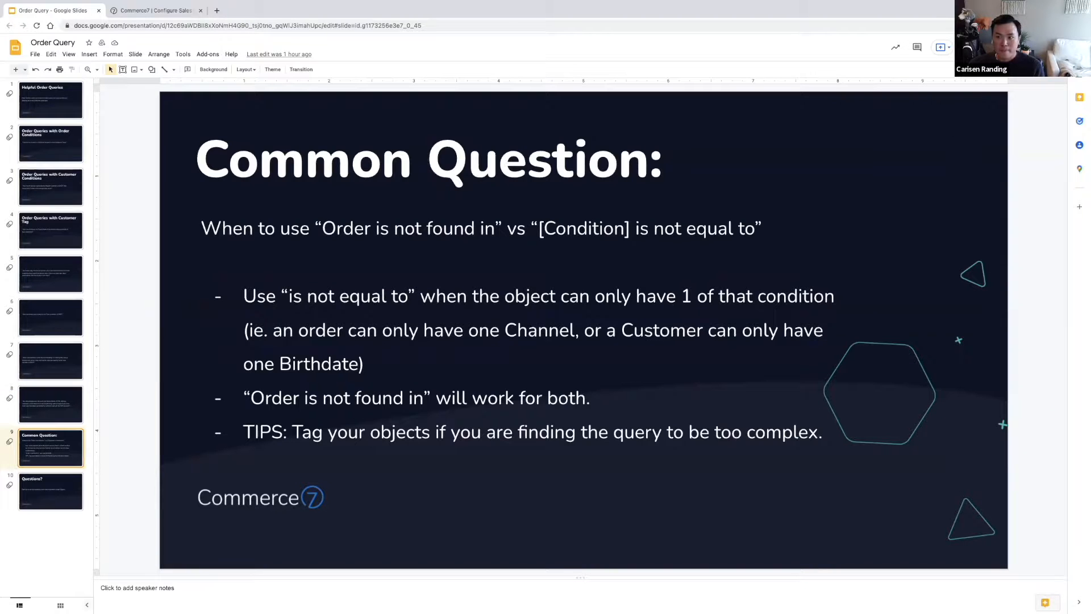
left_click(985, 47)
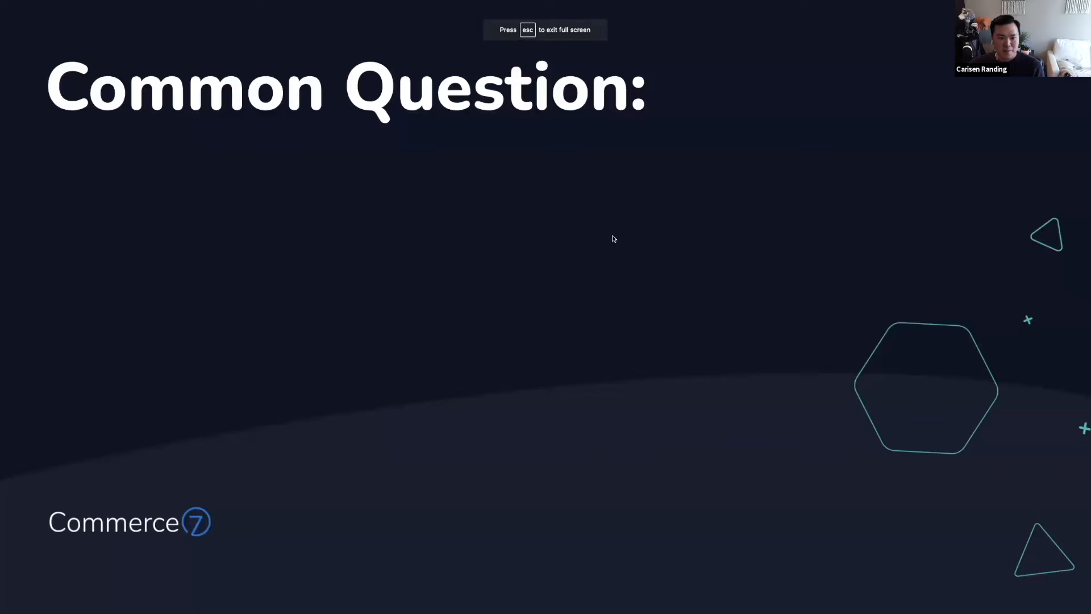
left_click(618, 239)
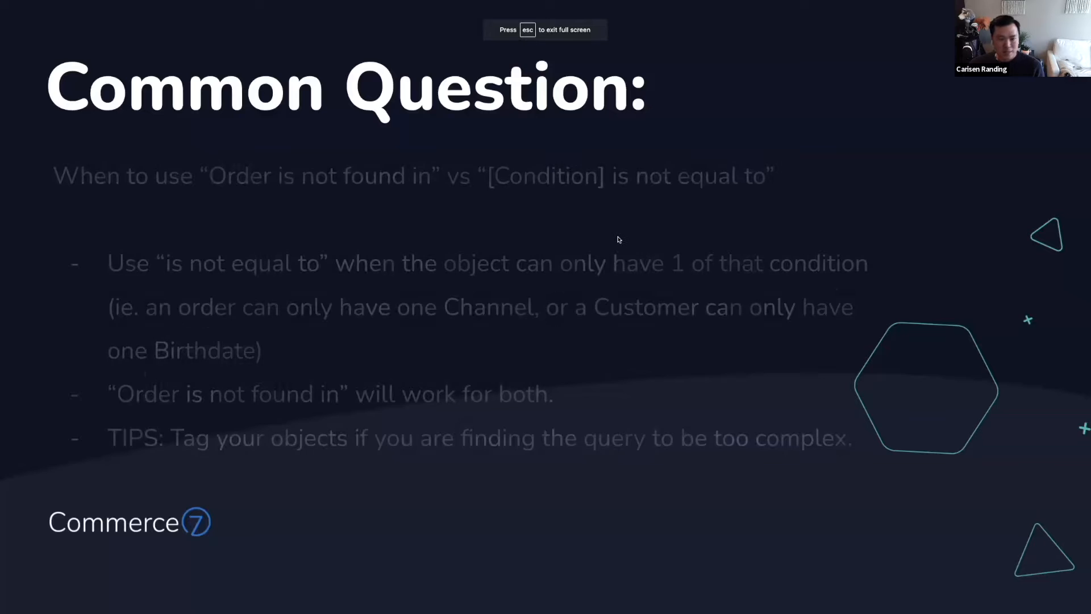
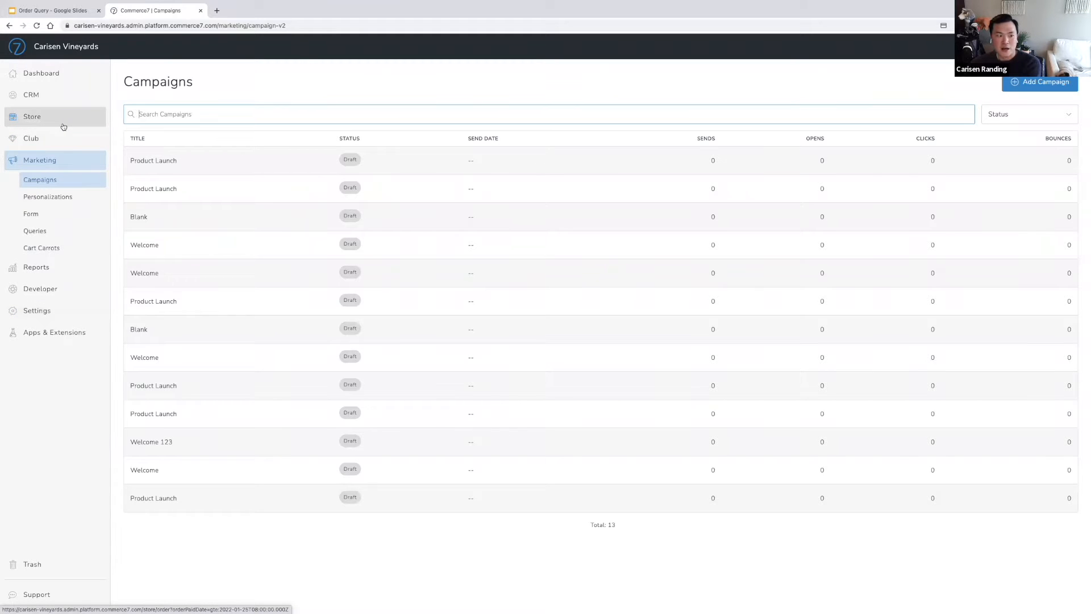
Step: Open the second listed customer's record in the CRM and show the emails sent to that customer
left_click(51, 95)
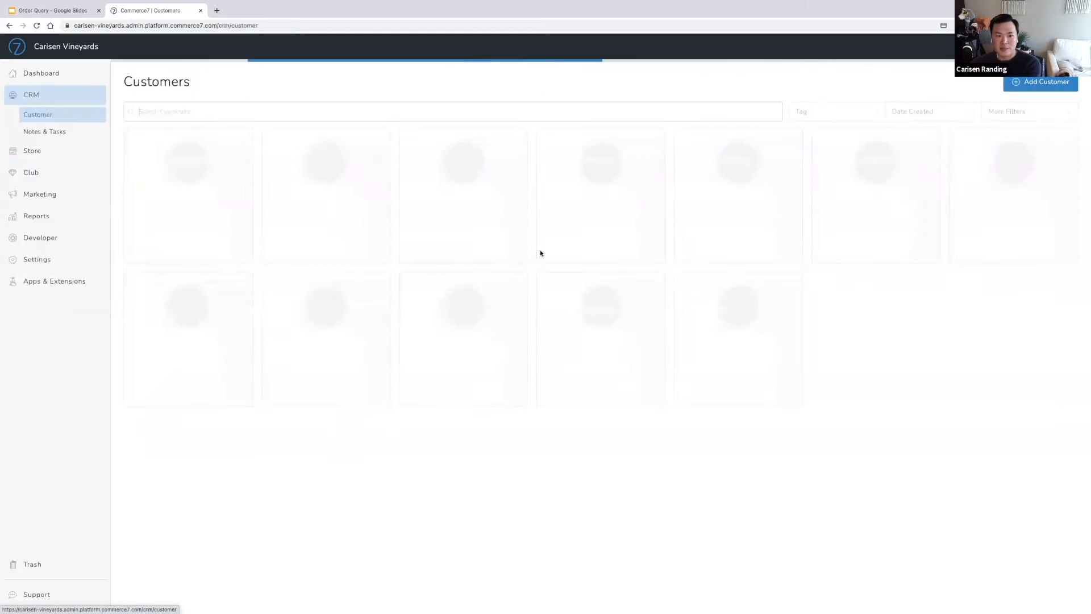
left_click(328, 220)
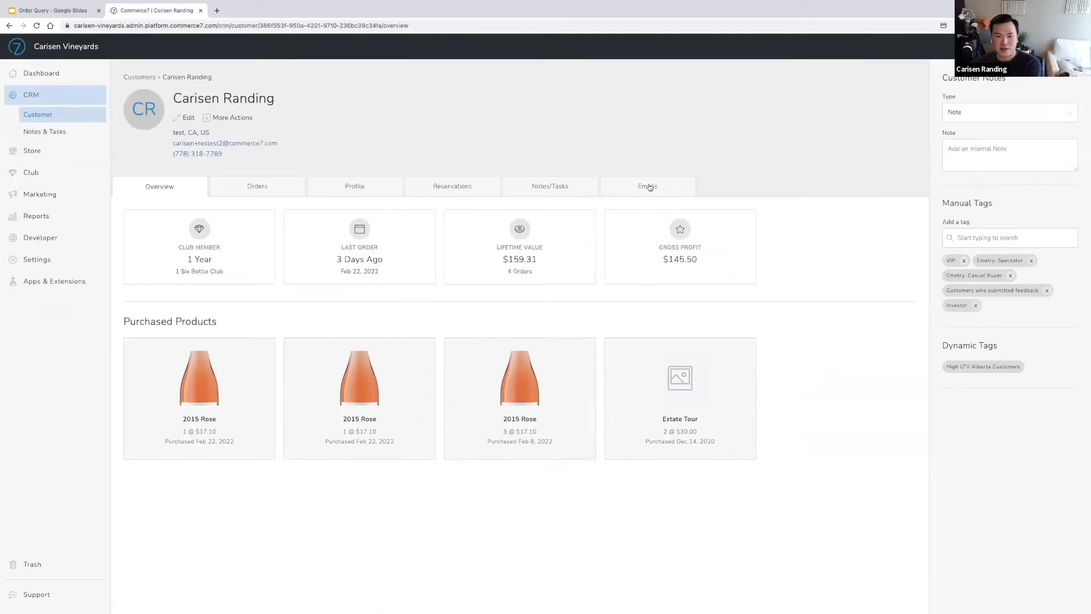
left_click(648, 186)
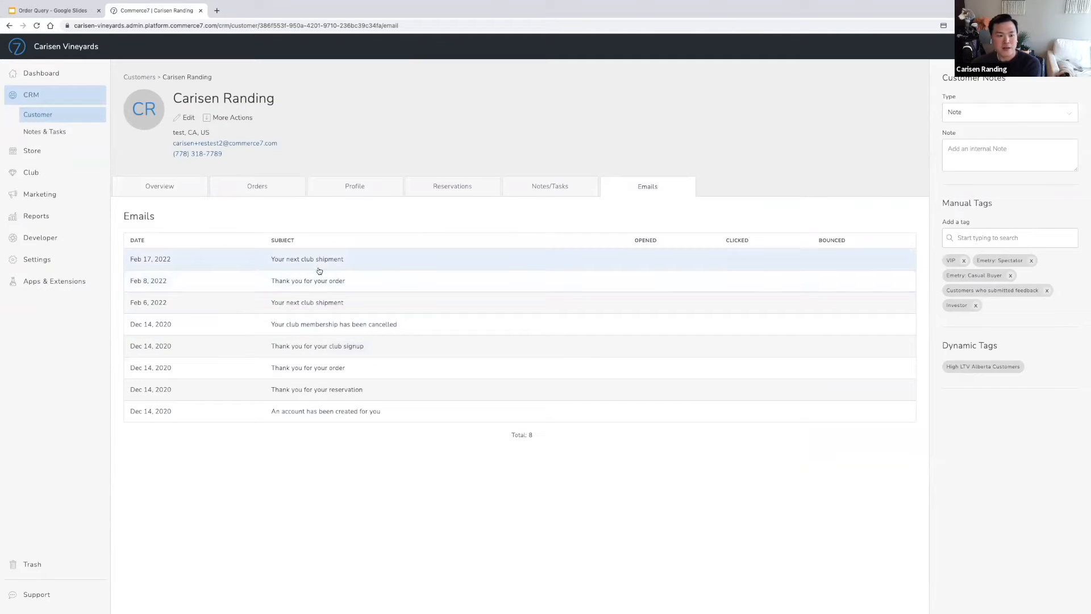
Step: Review the full content of the Feb 17, 2022 "Your next club shipment" email, including shipment and payment info, and close it
left_click(319, 266)
scroll(535, 427, "down", 5)
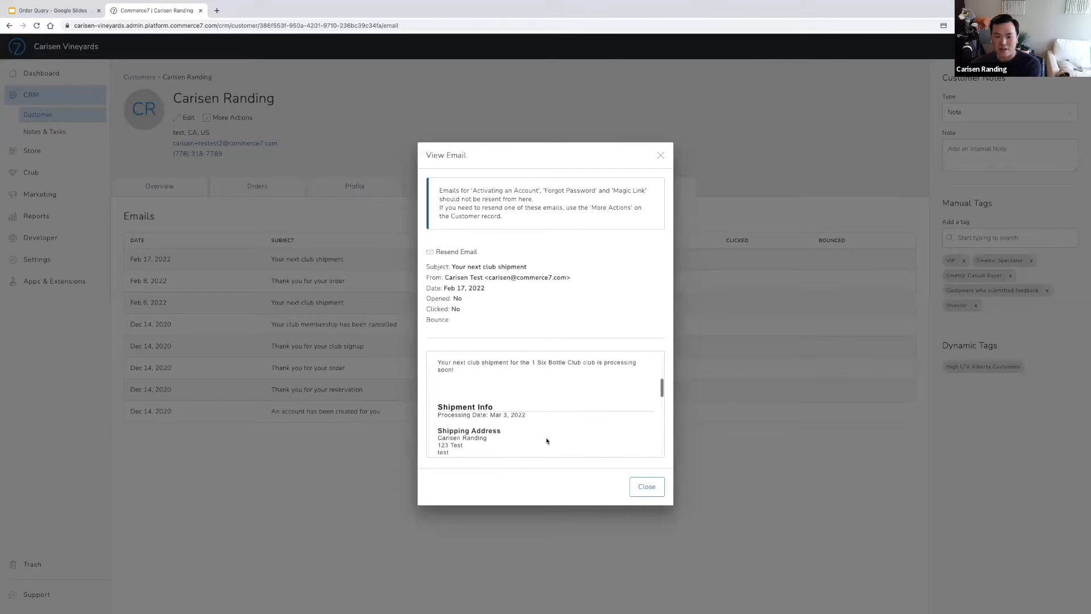
scroll(547, 441, "down", 10)
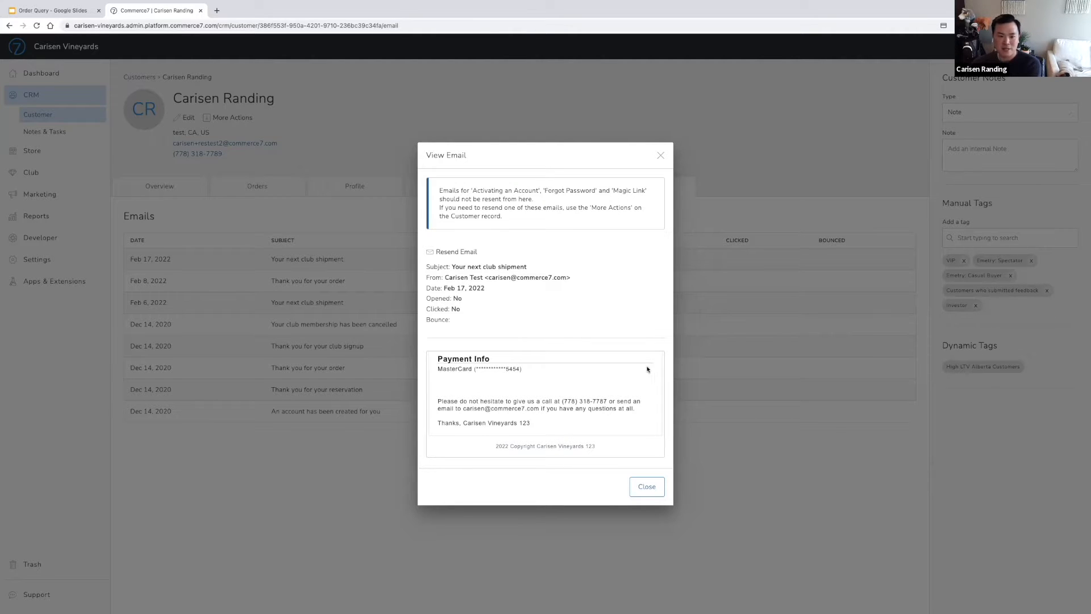
scroll(625, 398, "up", 10)
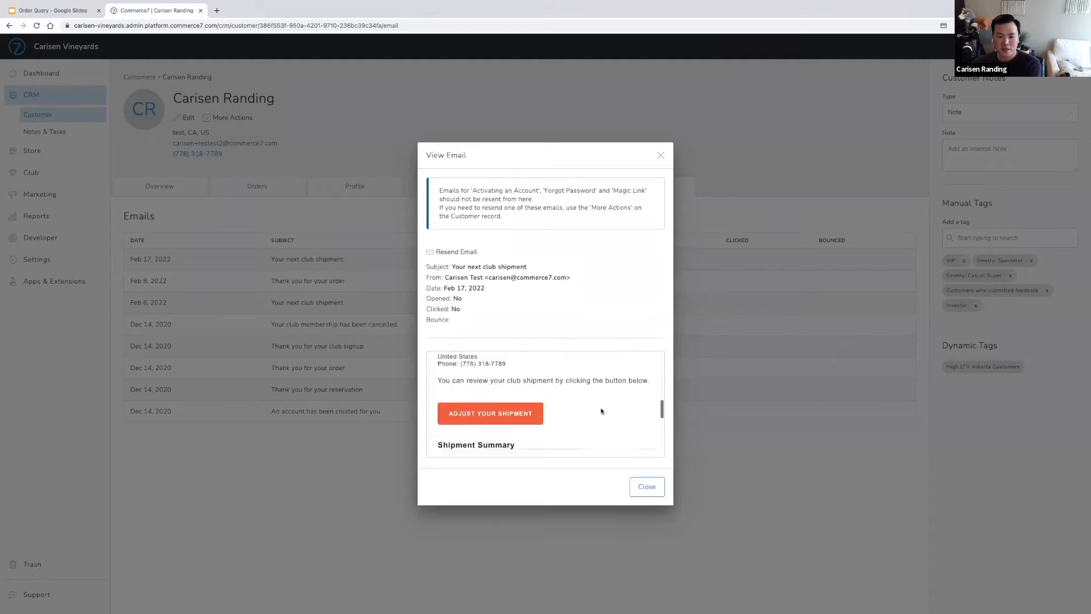
scroll(601, 411, "up", 5)
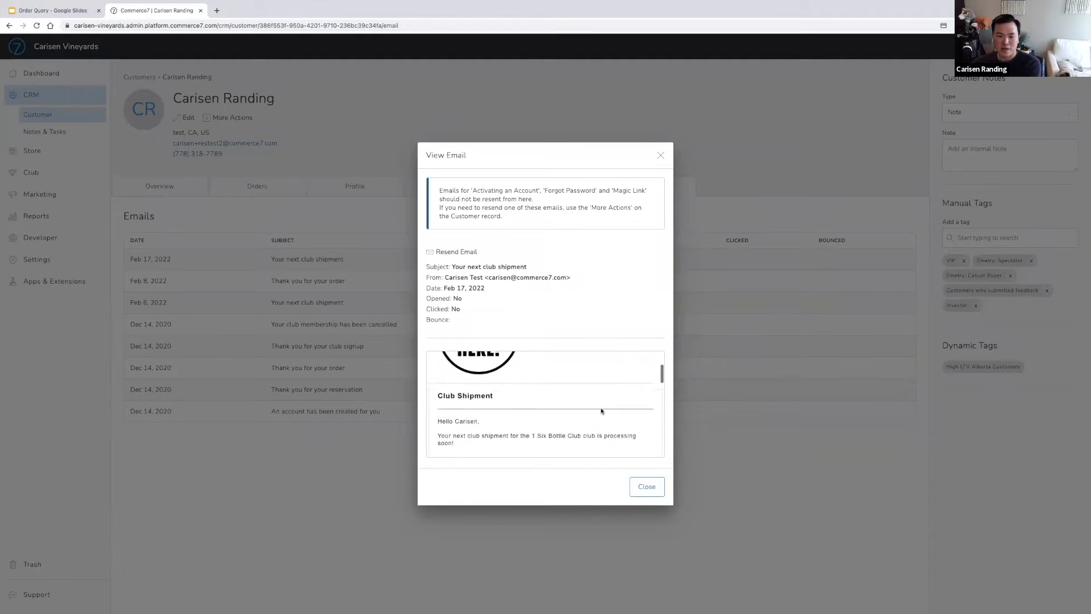
scroll(601, 411, "up", 2)
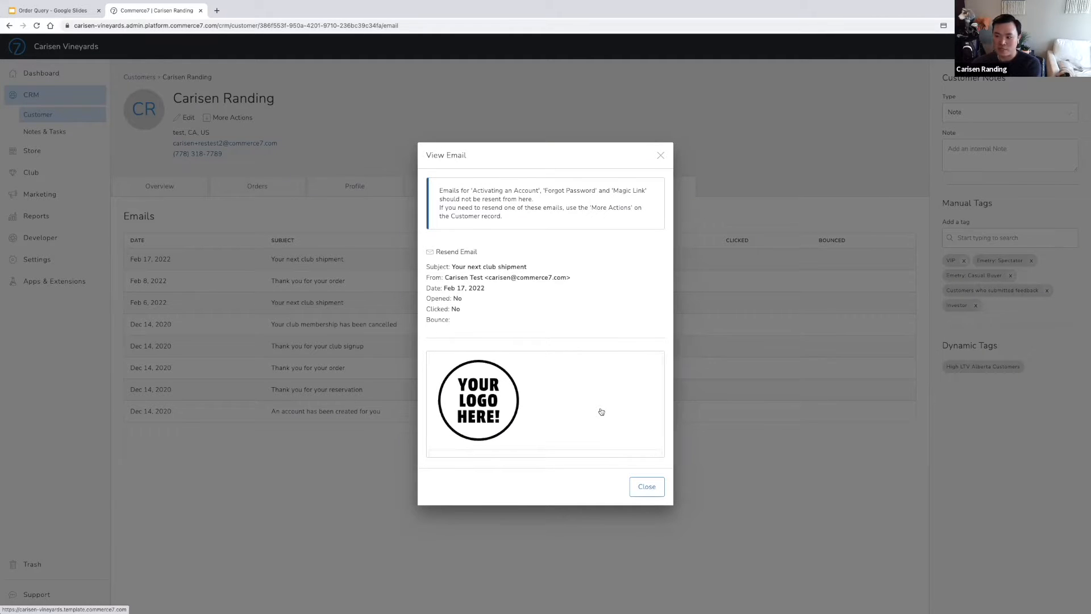
scroll(602, 412, "down", 1)
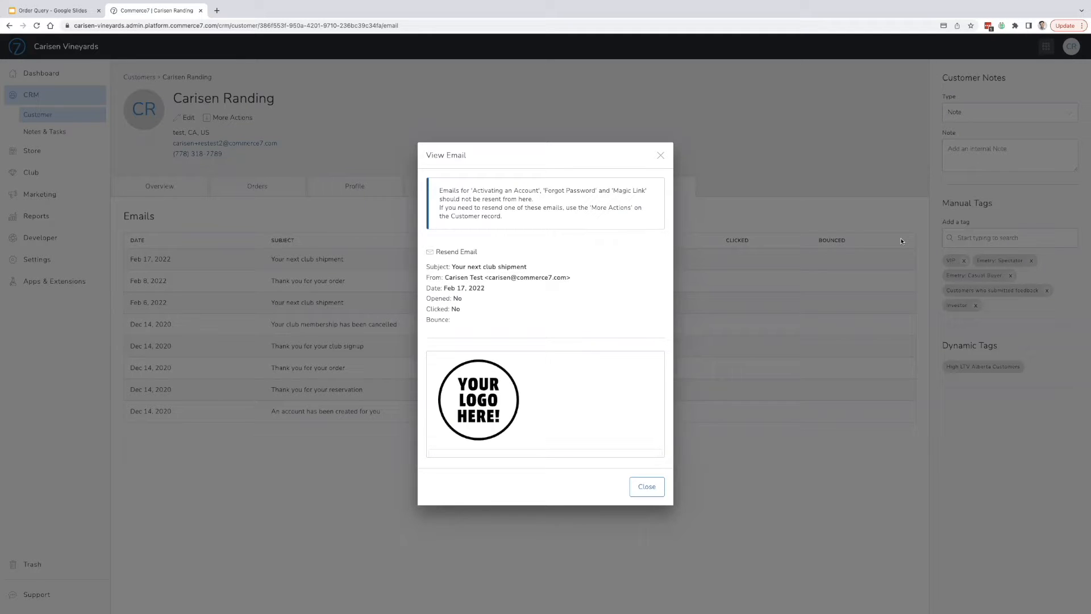
left_click(662, 156)
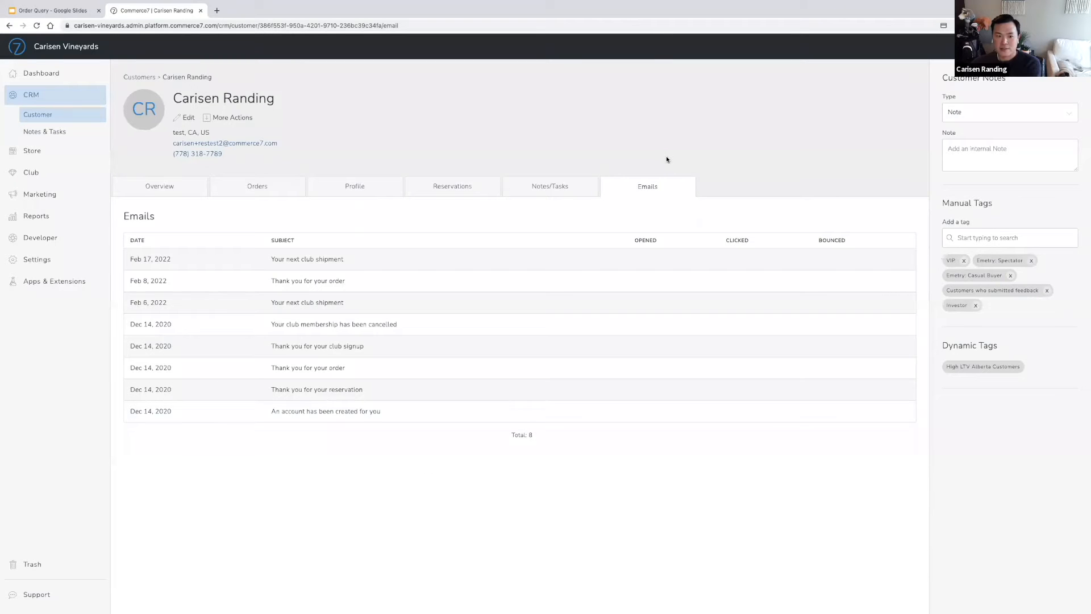